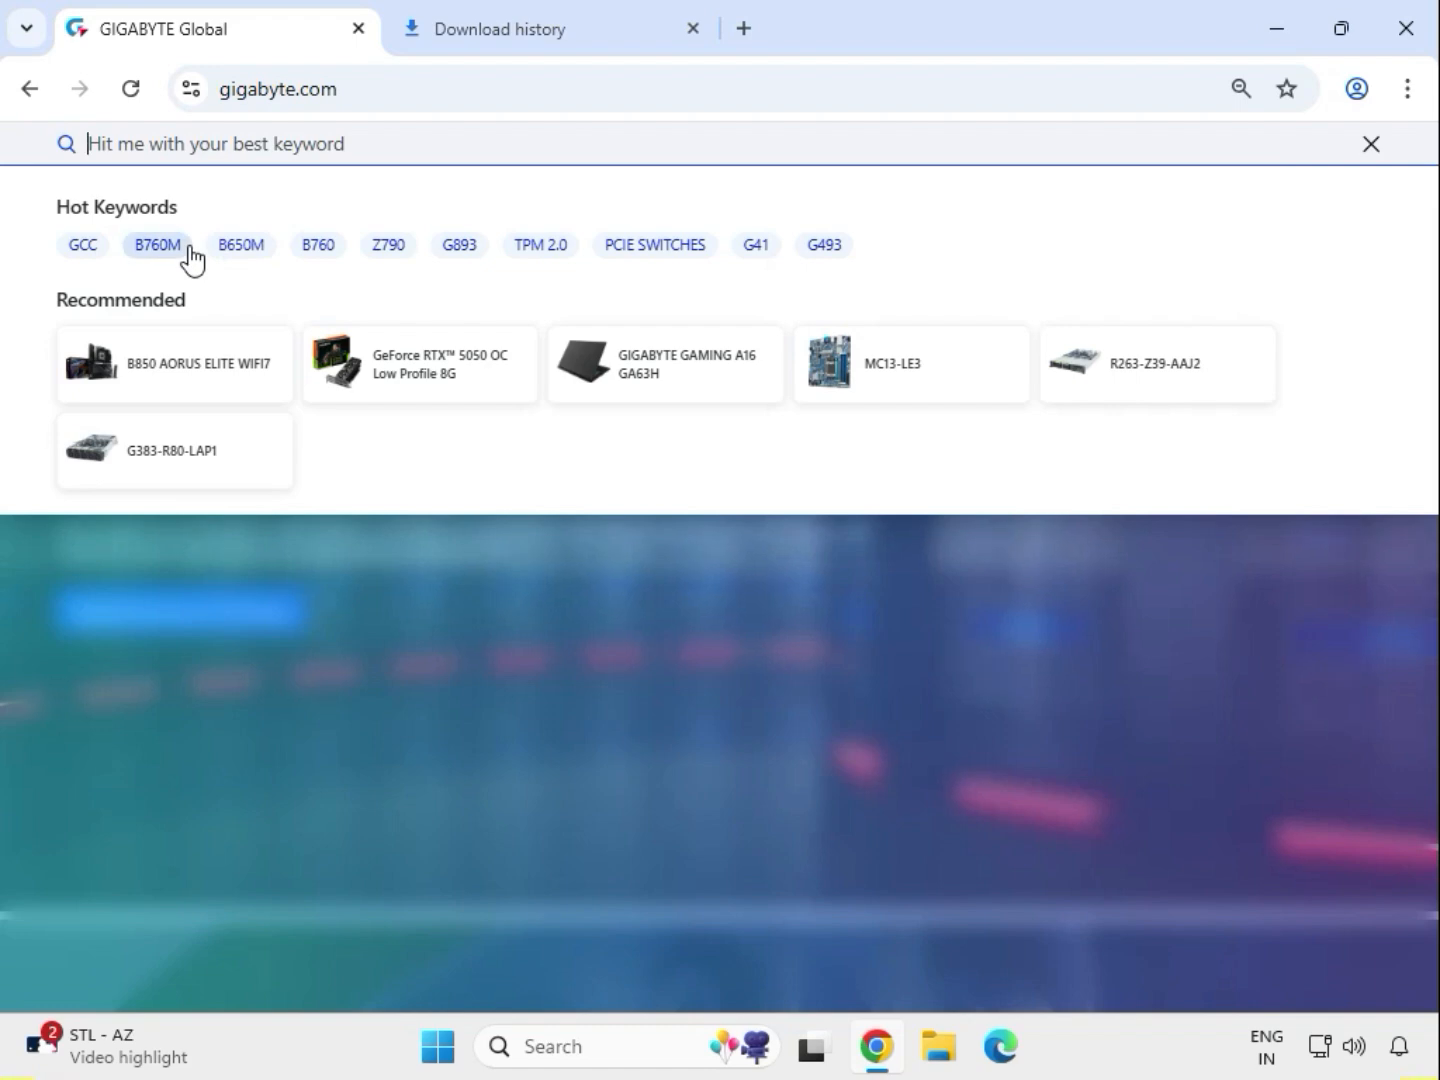
Search the GIGABYTE site for "H470 AORUS PRO AX" and filter the results to products.
text(H470)
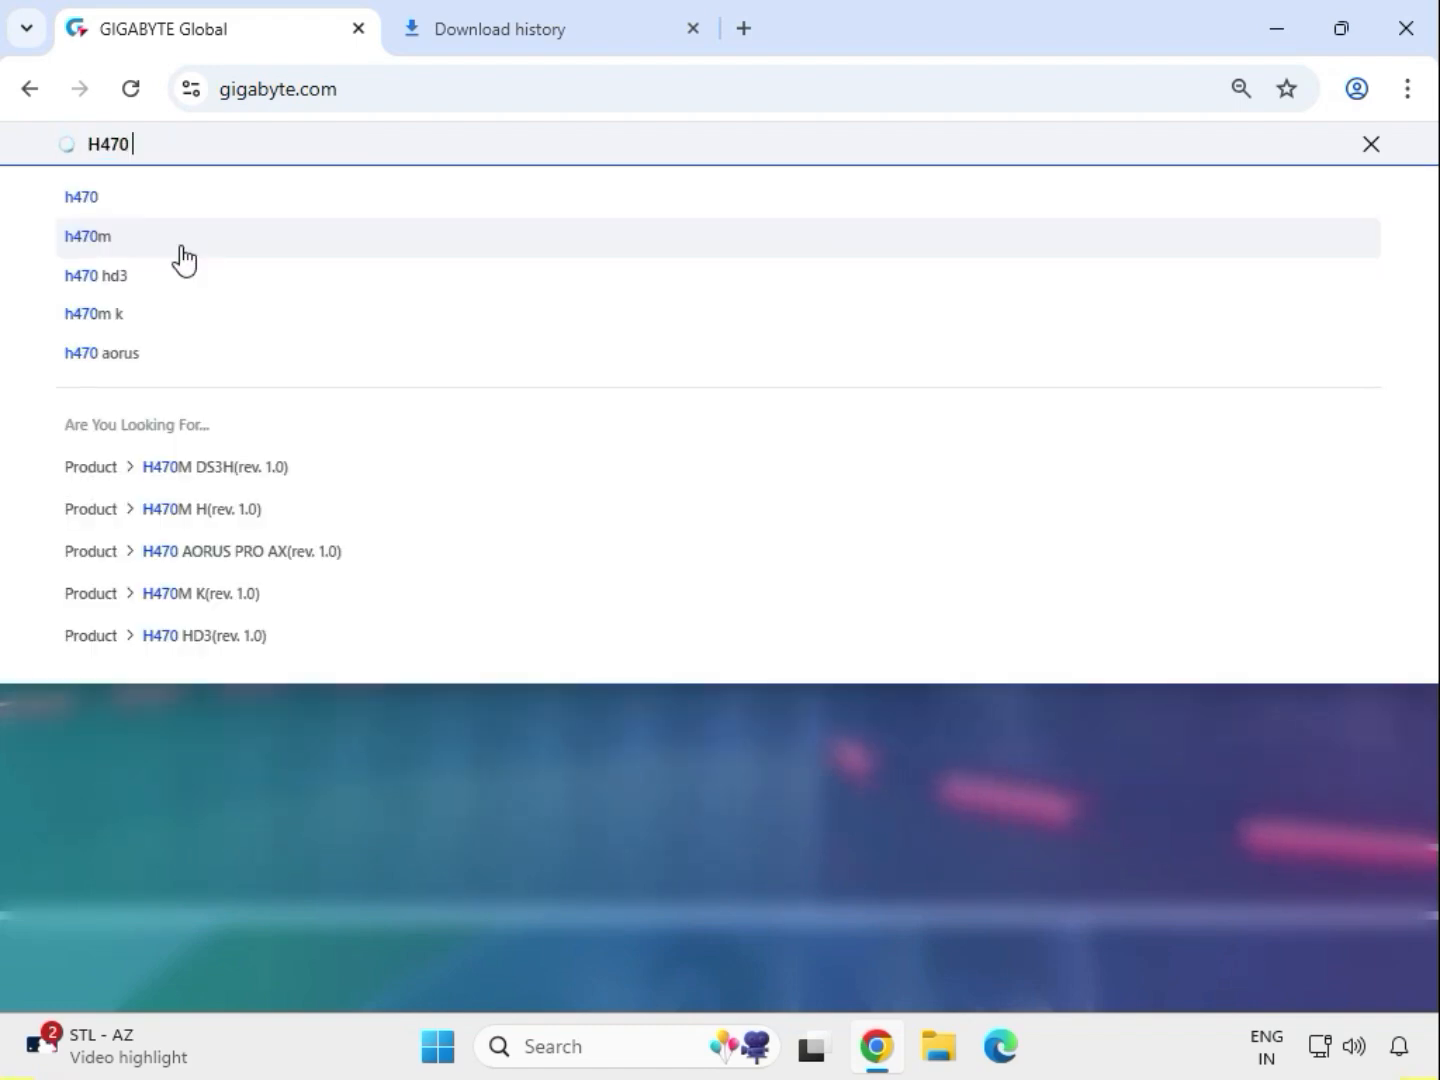
text( AO)
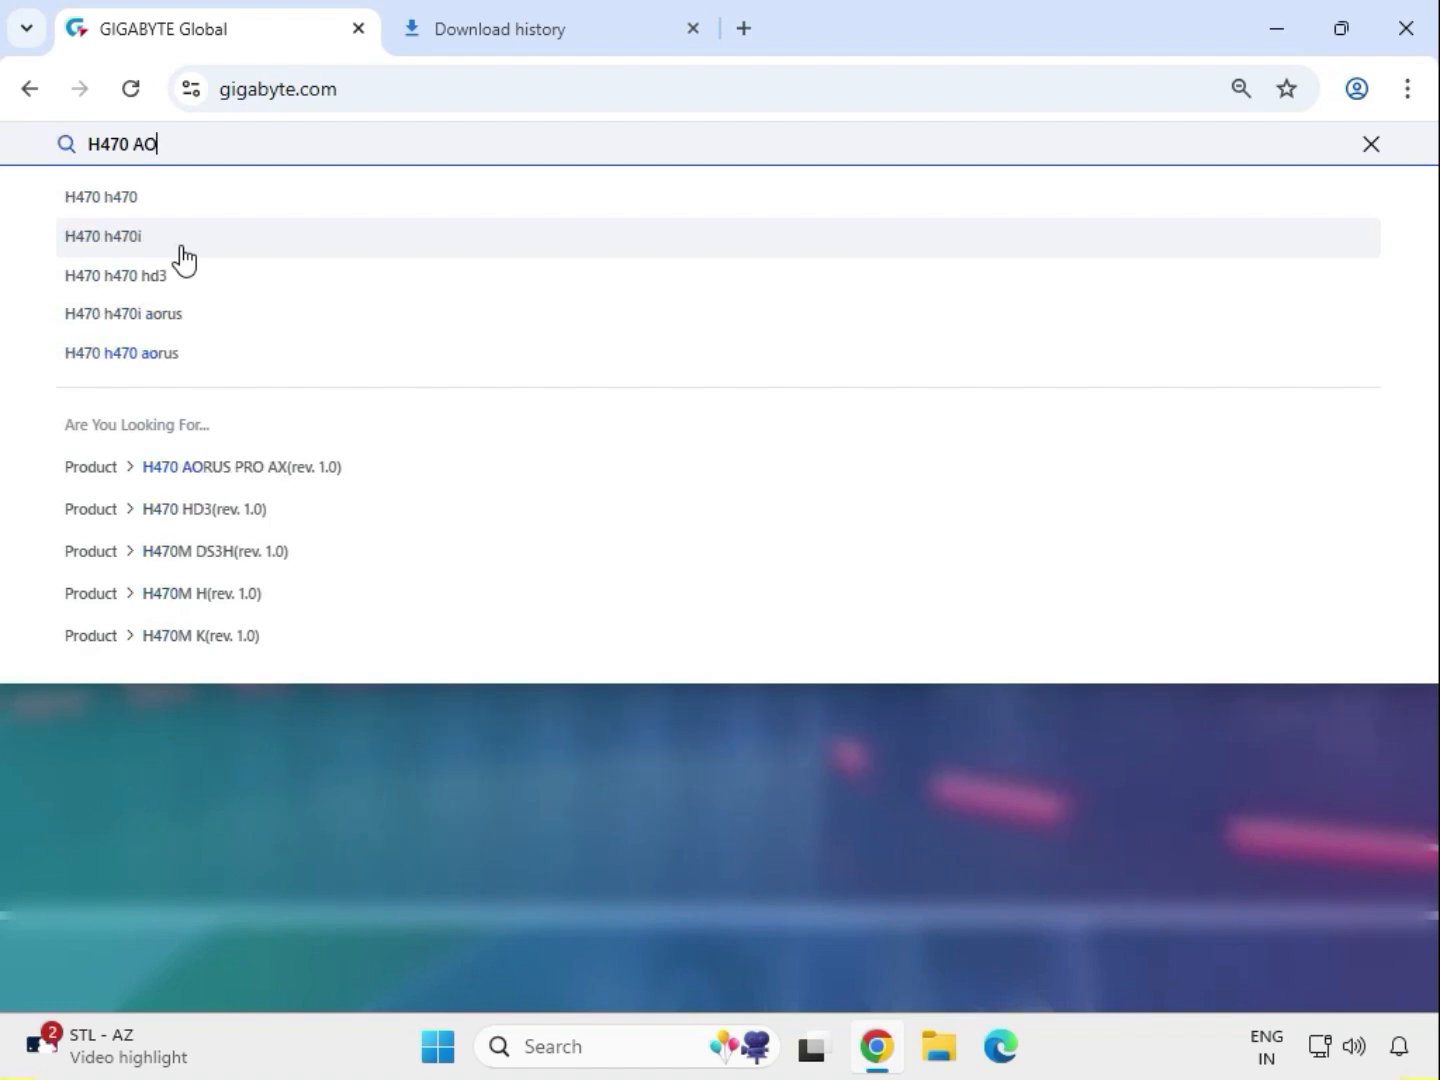
text(RUS)
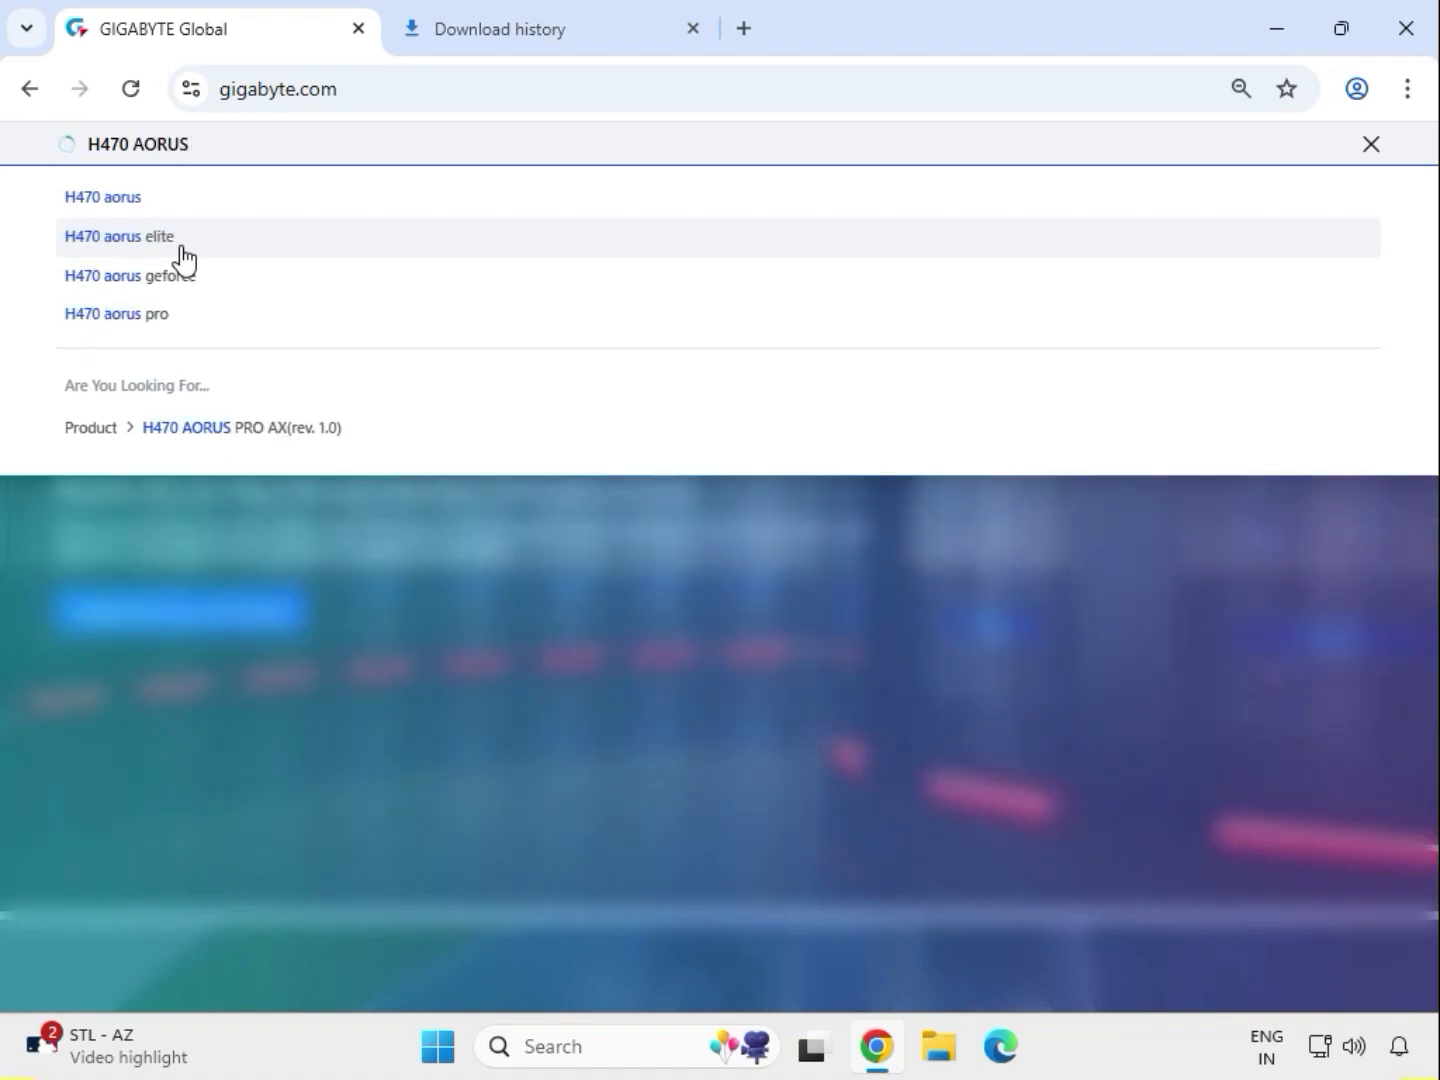
text( PRO AX)
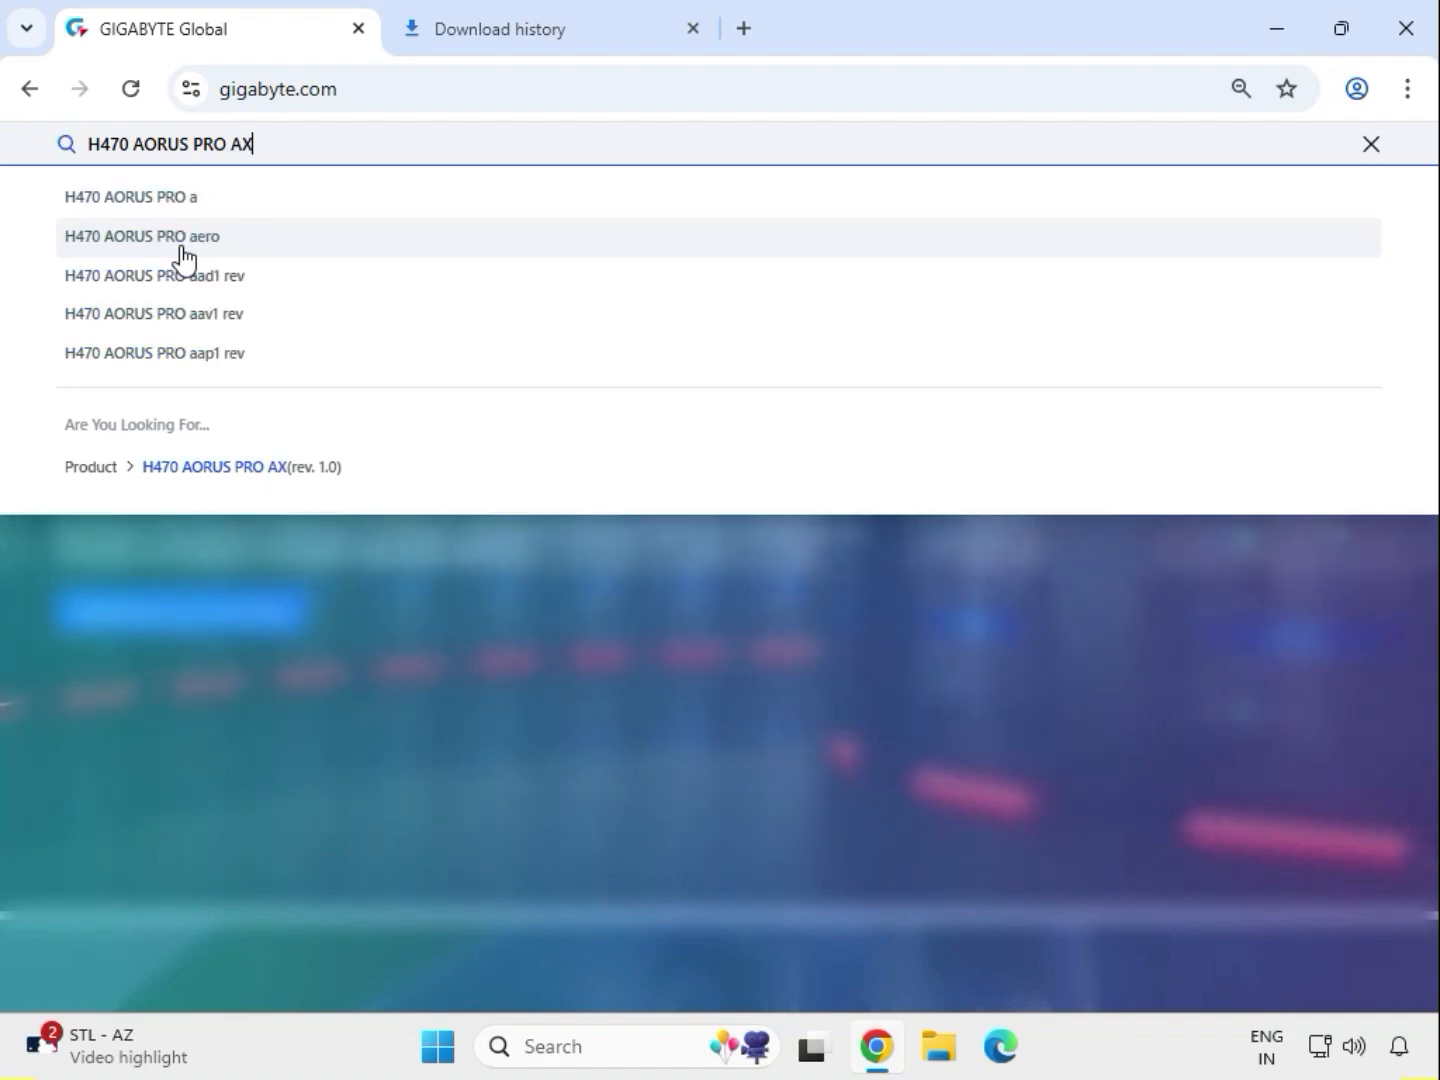
key(Return)
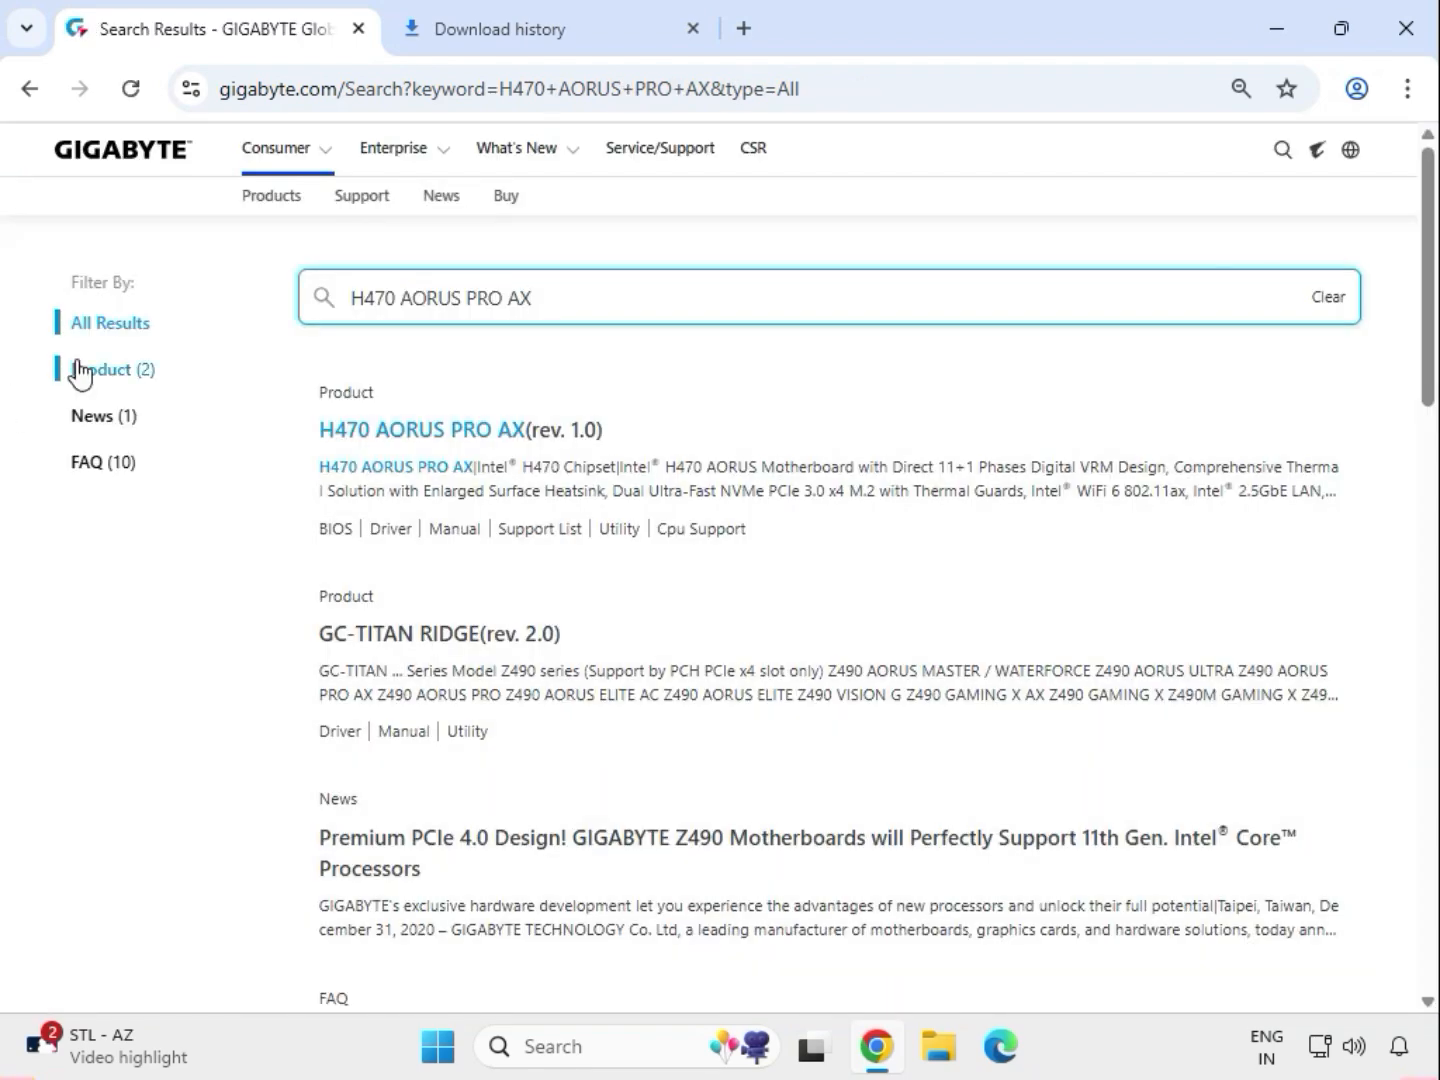
click(103, 372)
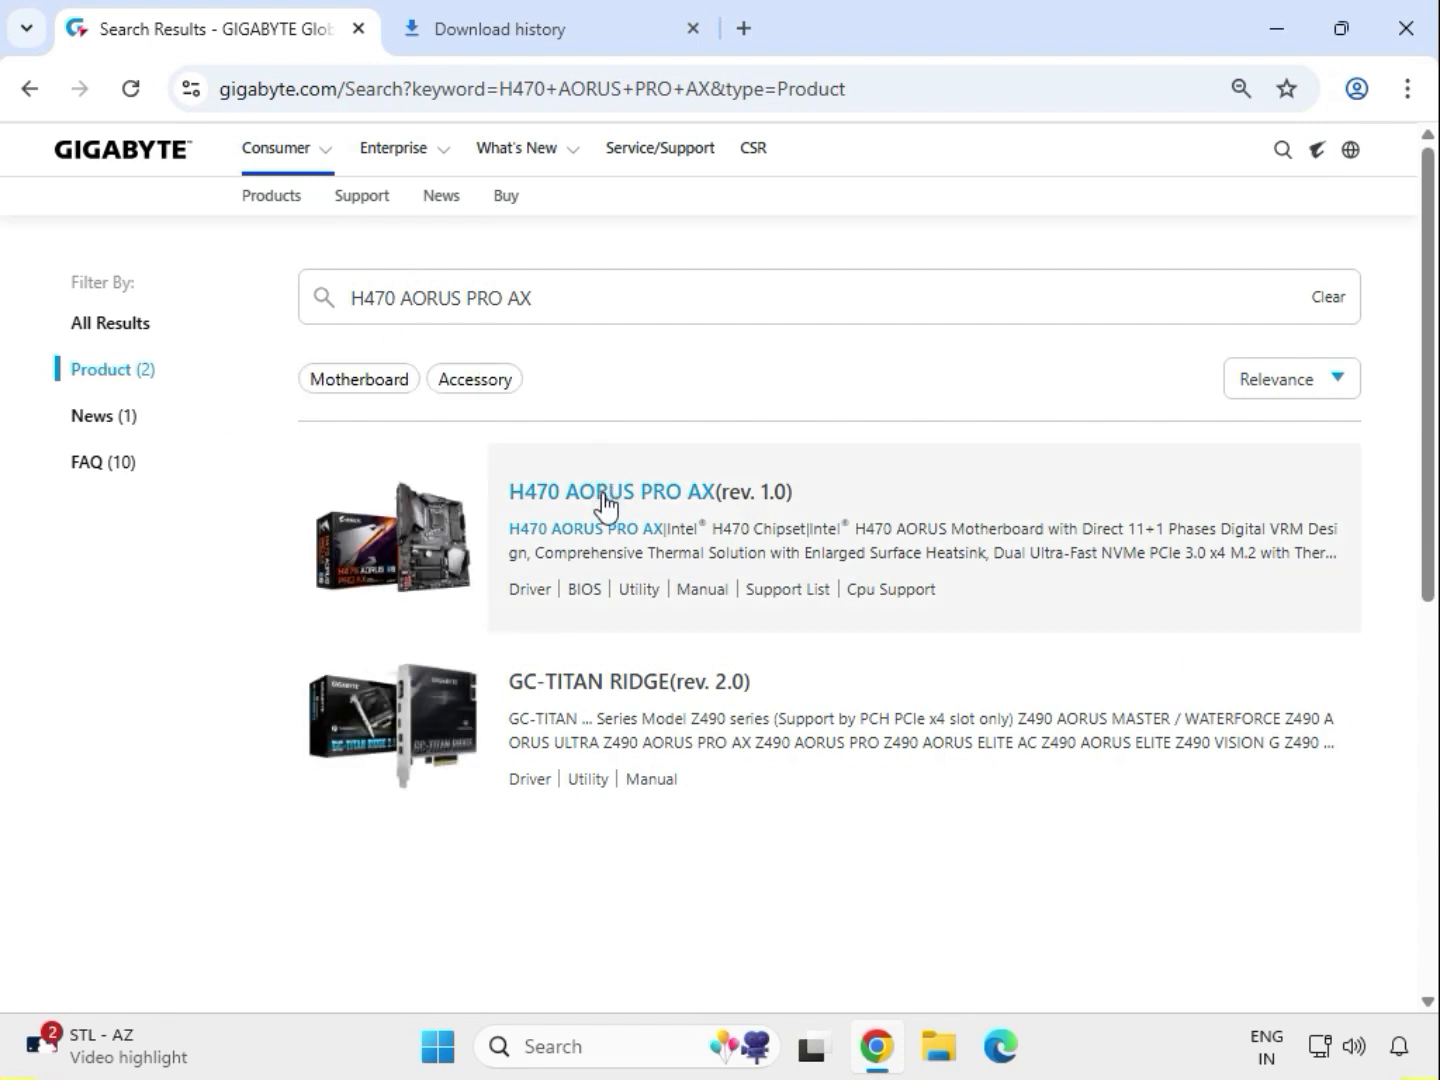
Open the support page of the H470 AORUS PRO AX (rev. 1.0) and filter its drivers to Windows 11 64bit.
click(608, 500)
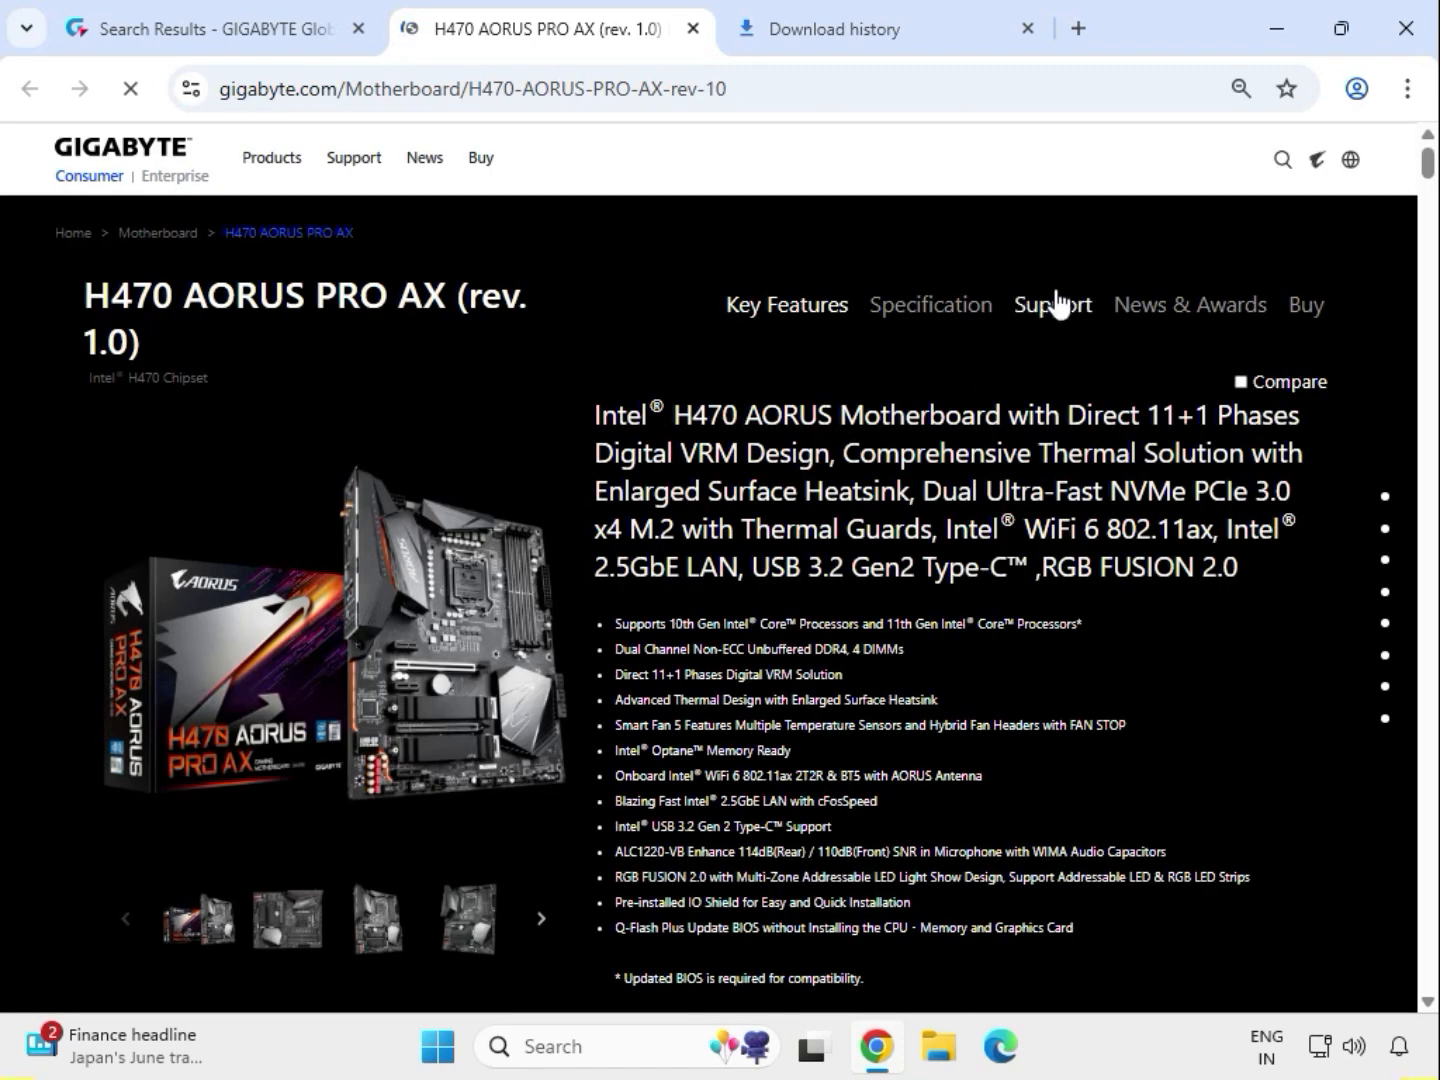
click(1055, 302)
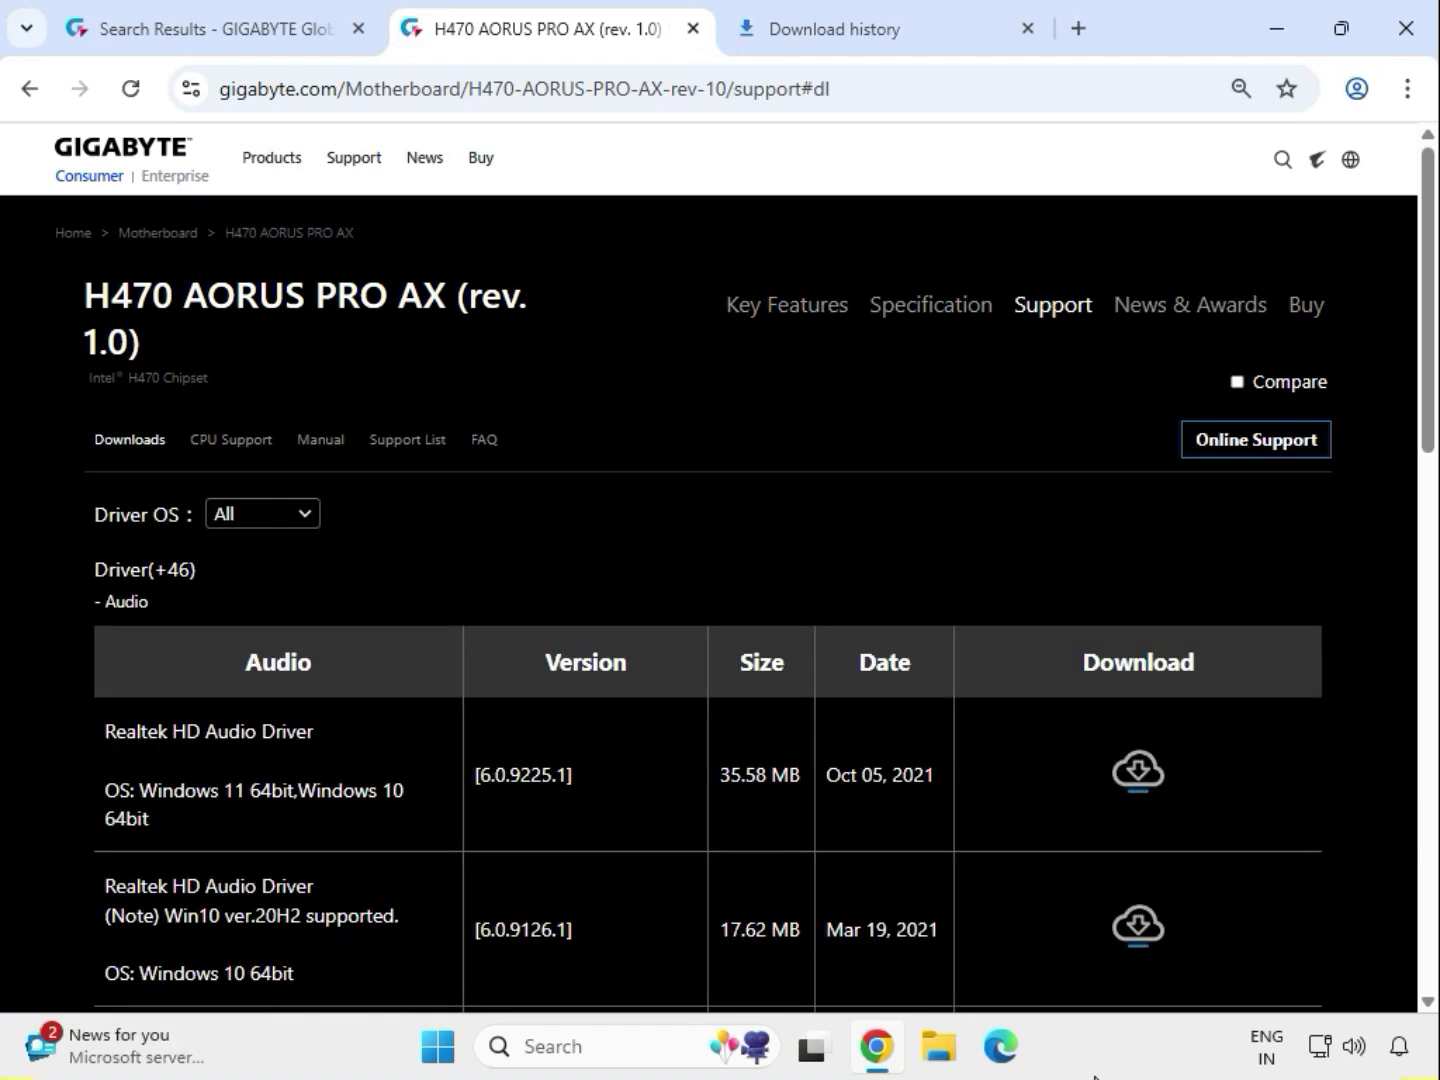
click(306, 527)
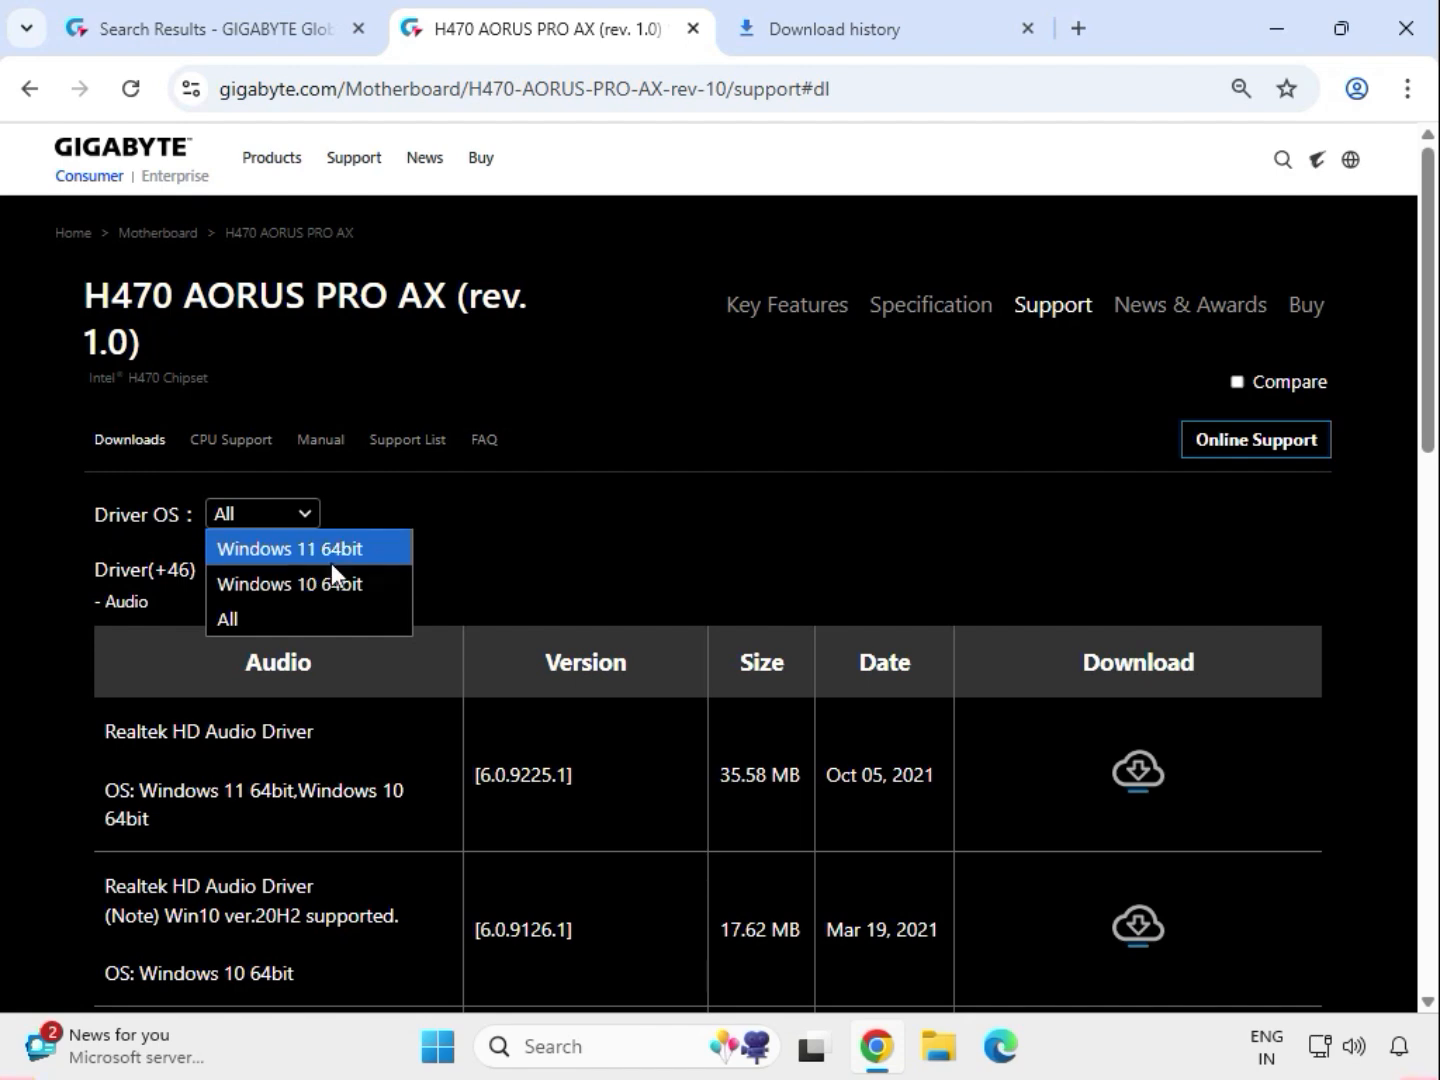
click(328, 560)
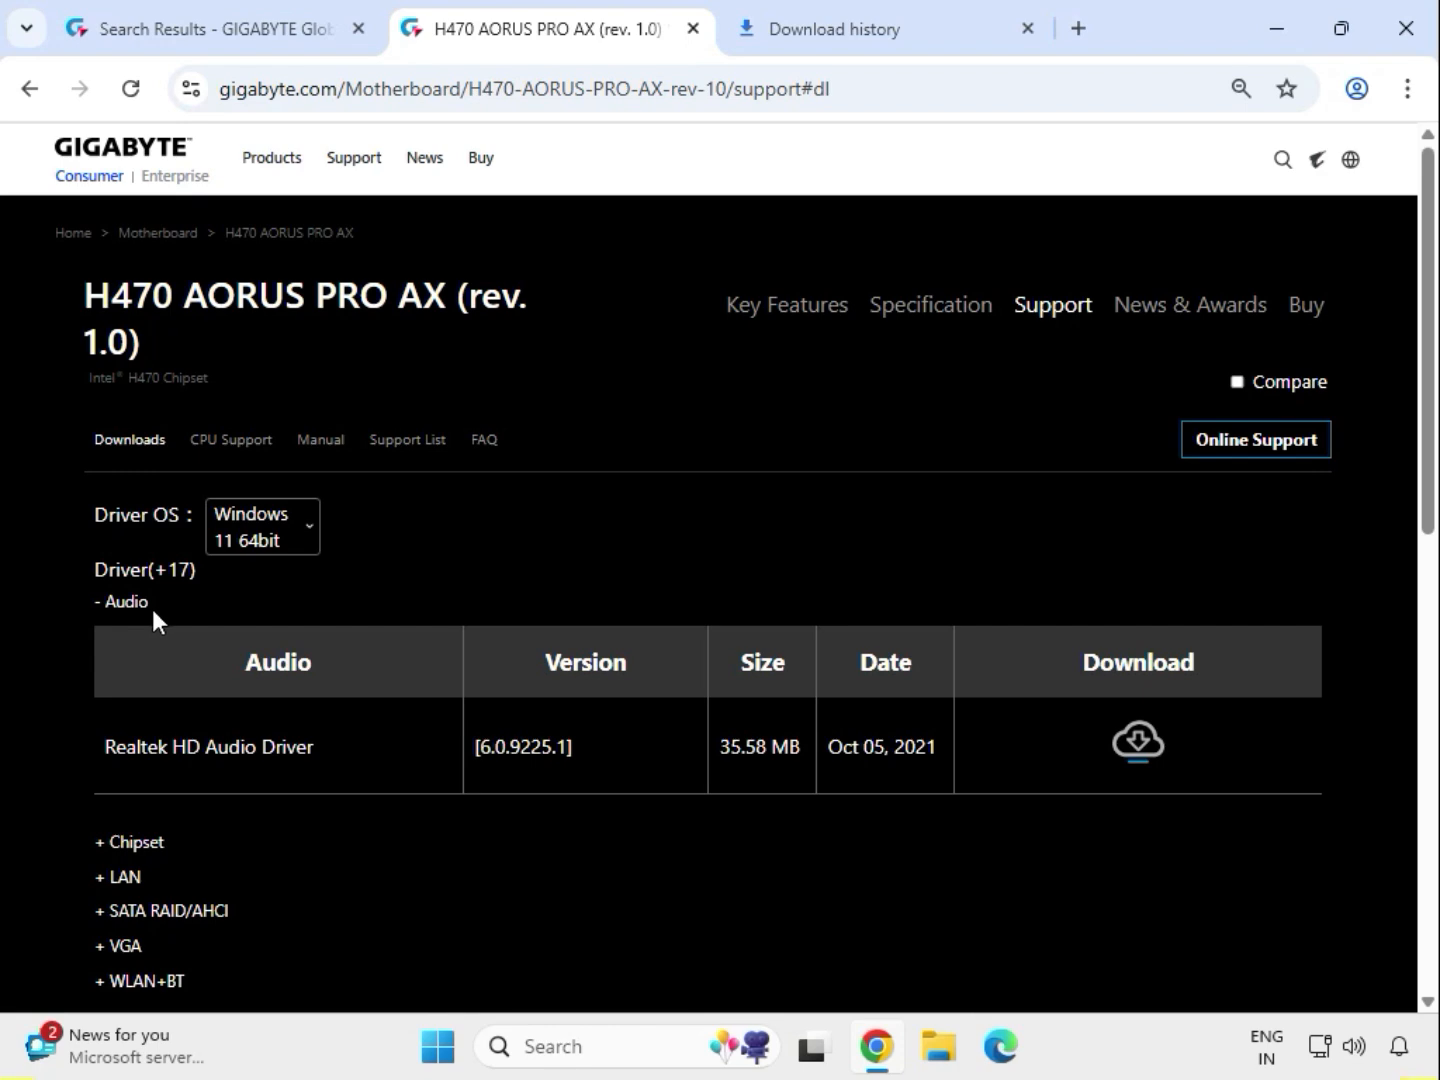
Download the Realtek HD Audio Driver version 6.0.9225.1 from the audio drivers.
drag(151, 606, 88, 605)
drag(126, 750, 312, 751)
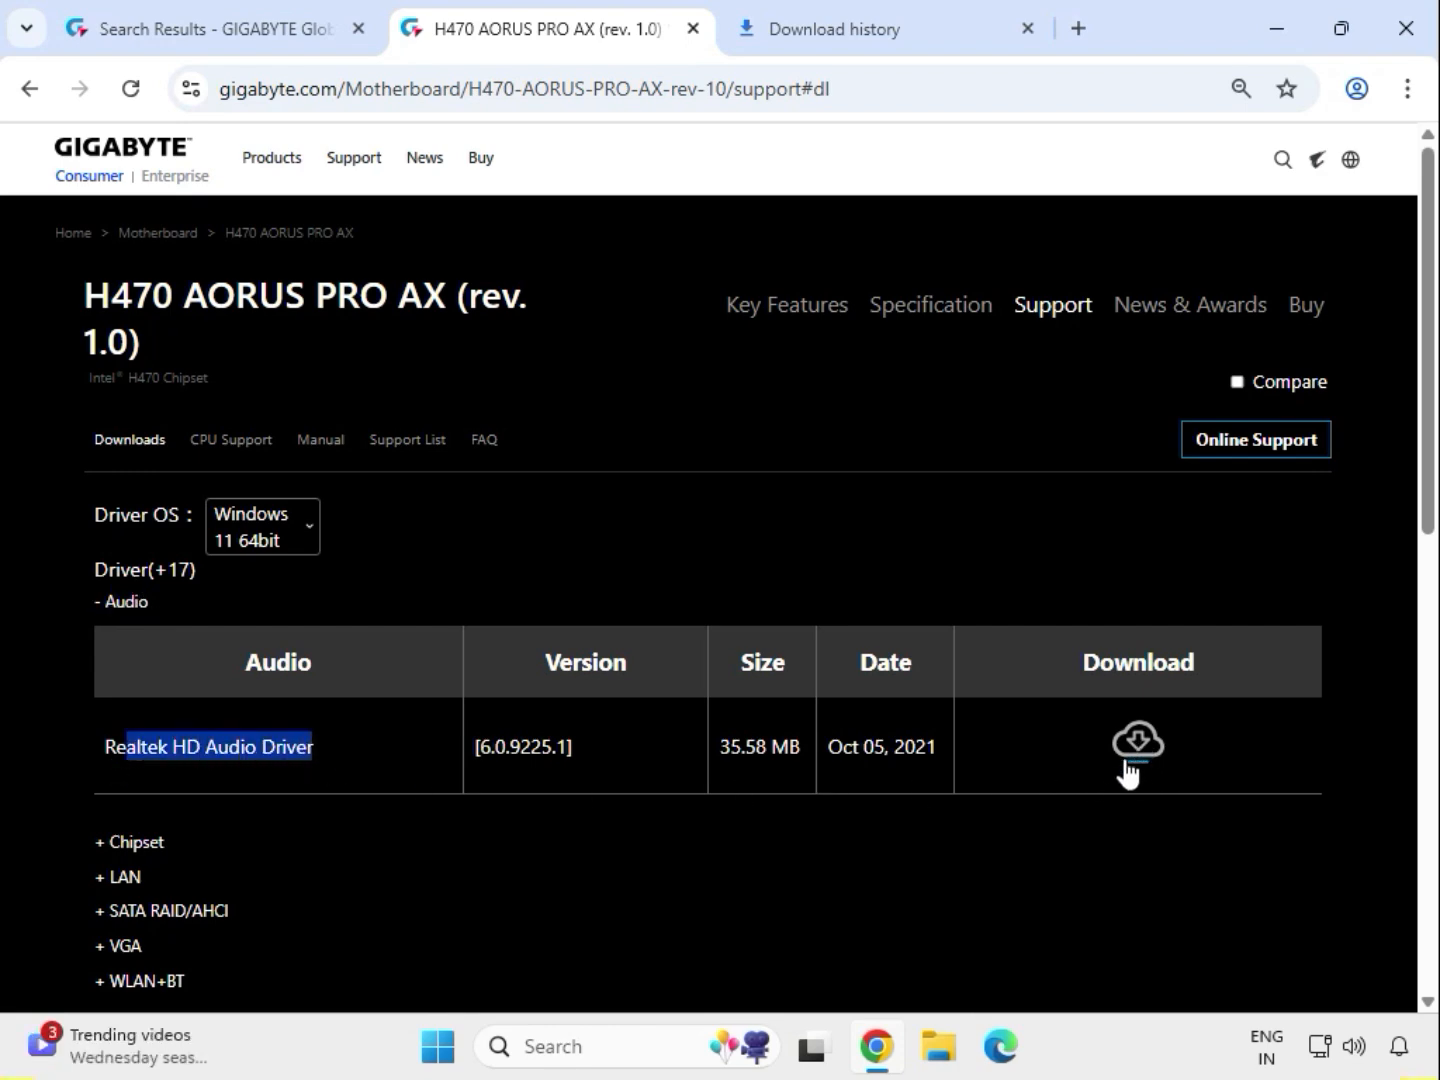
drag(1080, 758, 1176, 758)
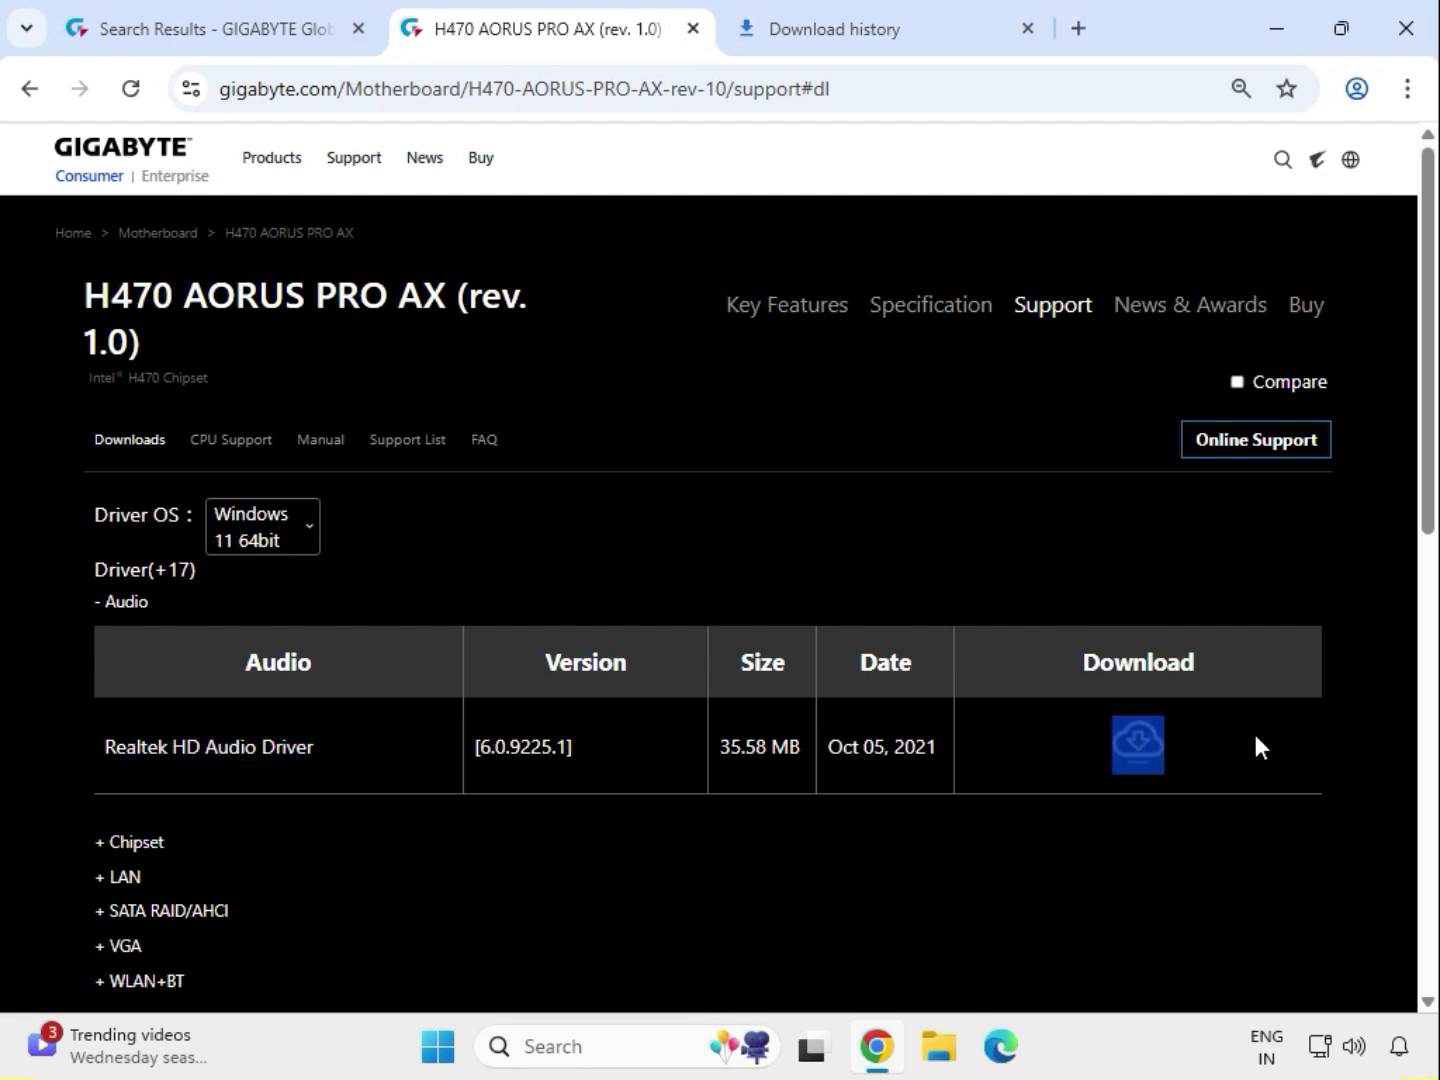
click(1135, 745)
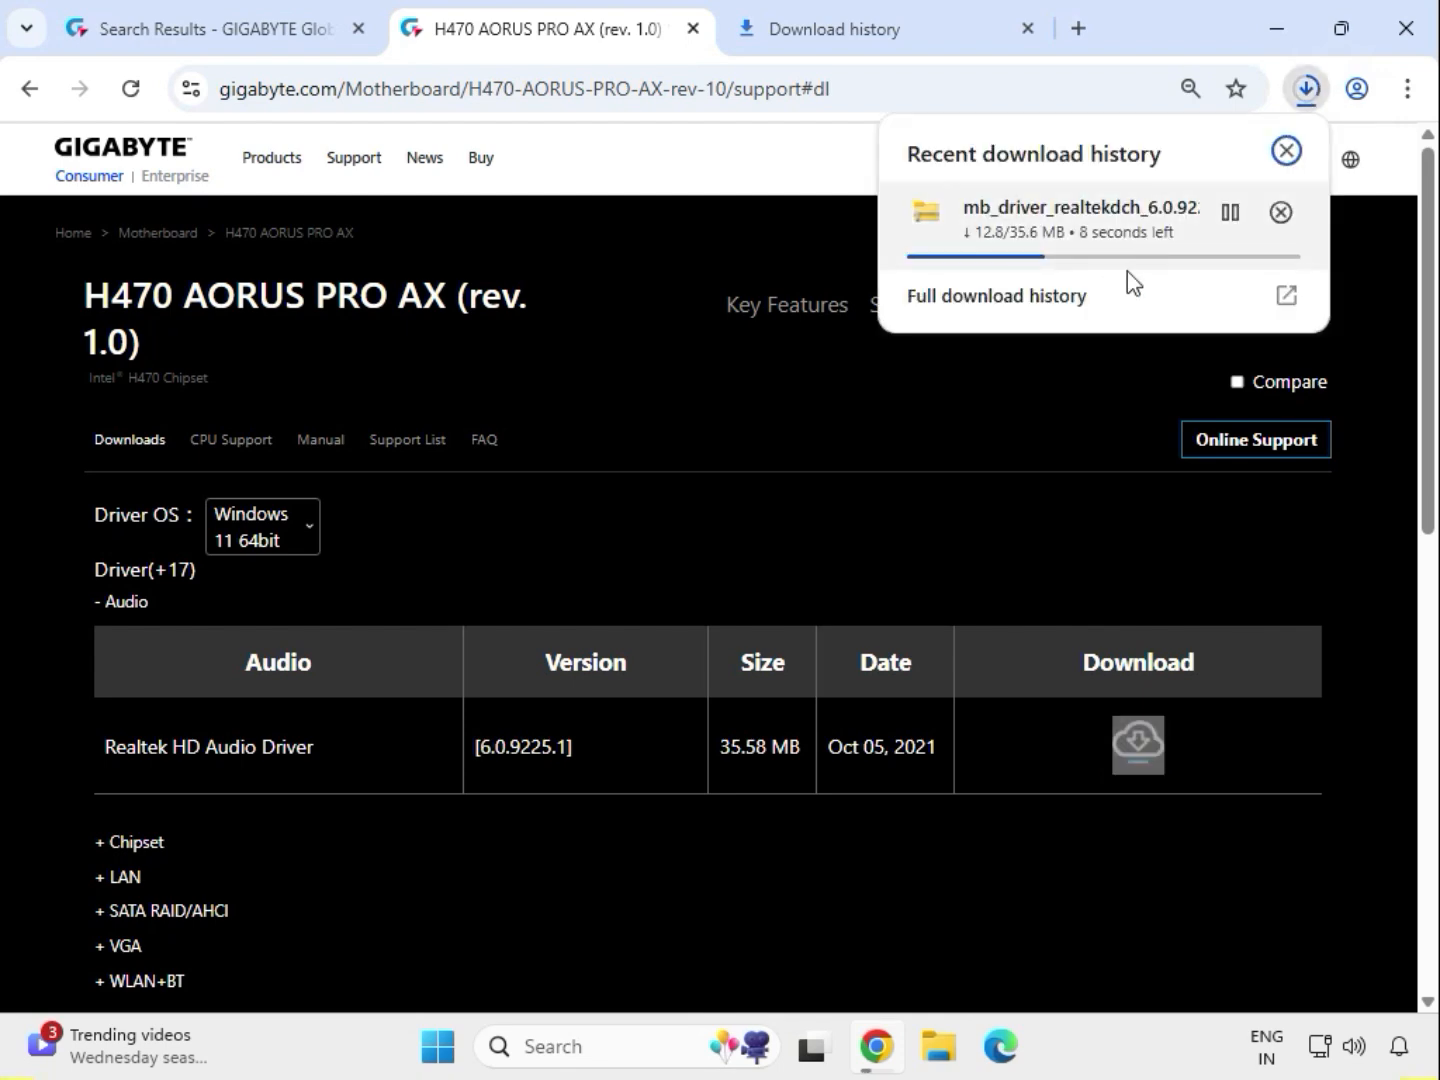
Download the chipset's Intel Serial I/O driver dated Oct 18, 2021 and the Intel INF installation version 10.1.18836.8283.
click(136, 845)
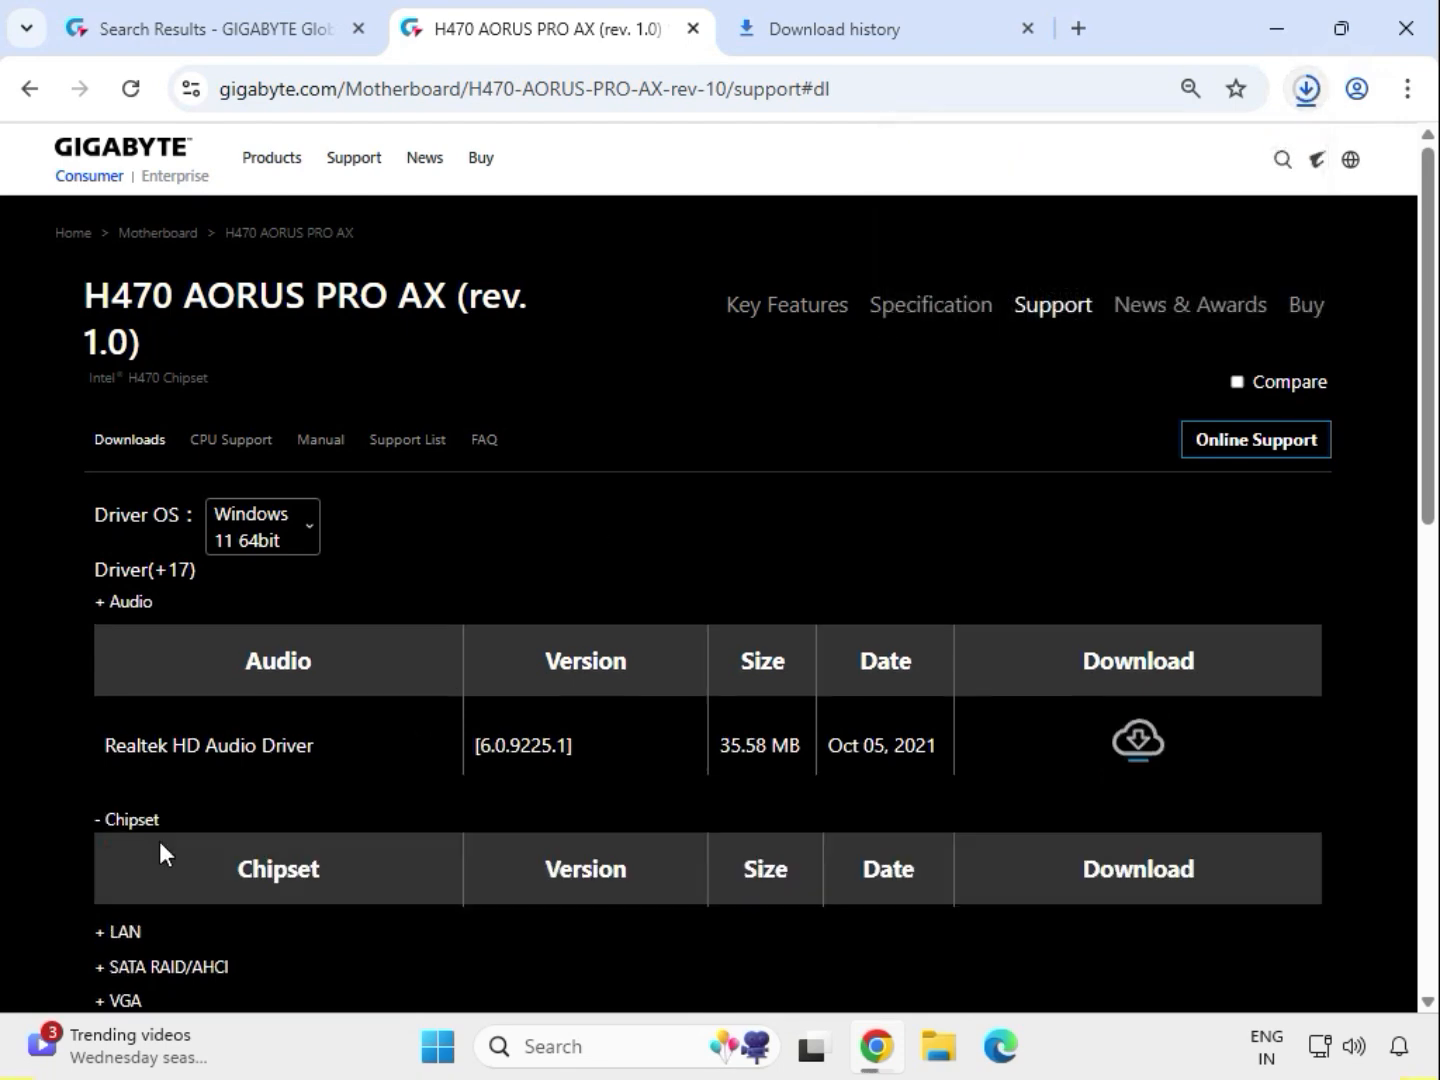
scroll(222, 830, down, 1)
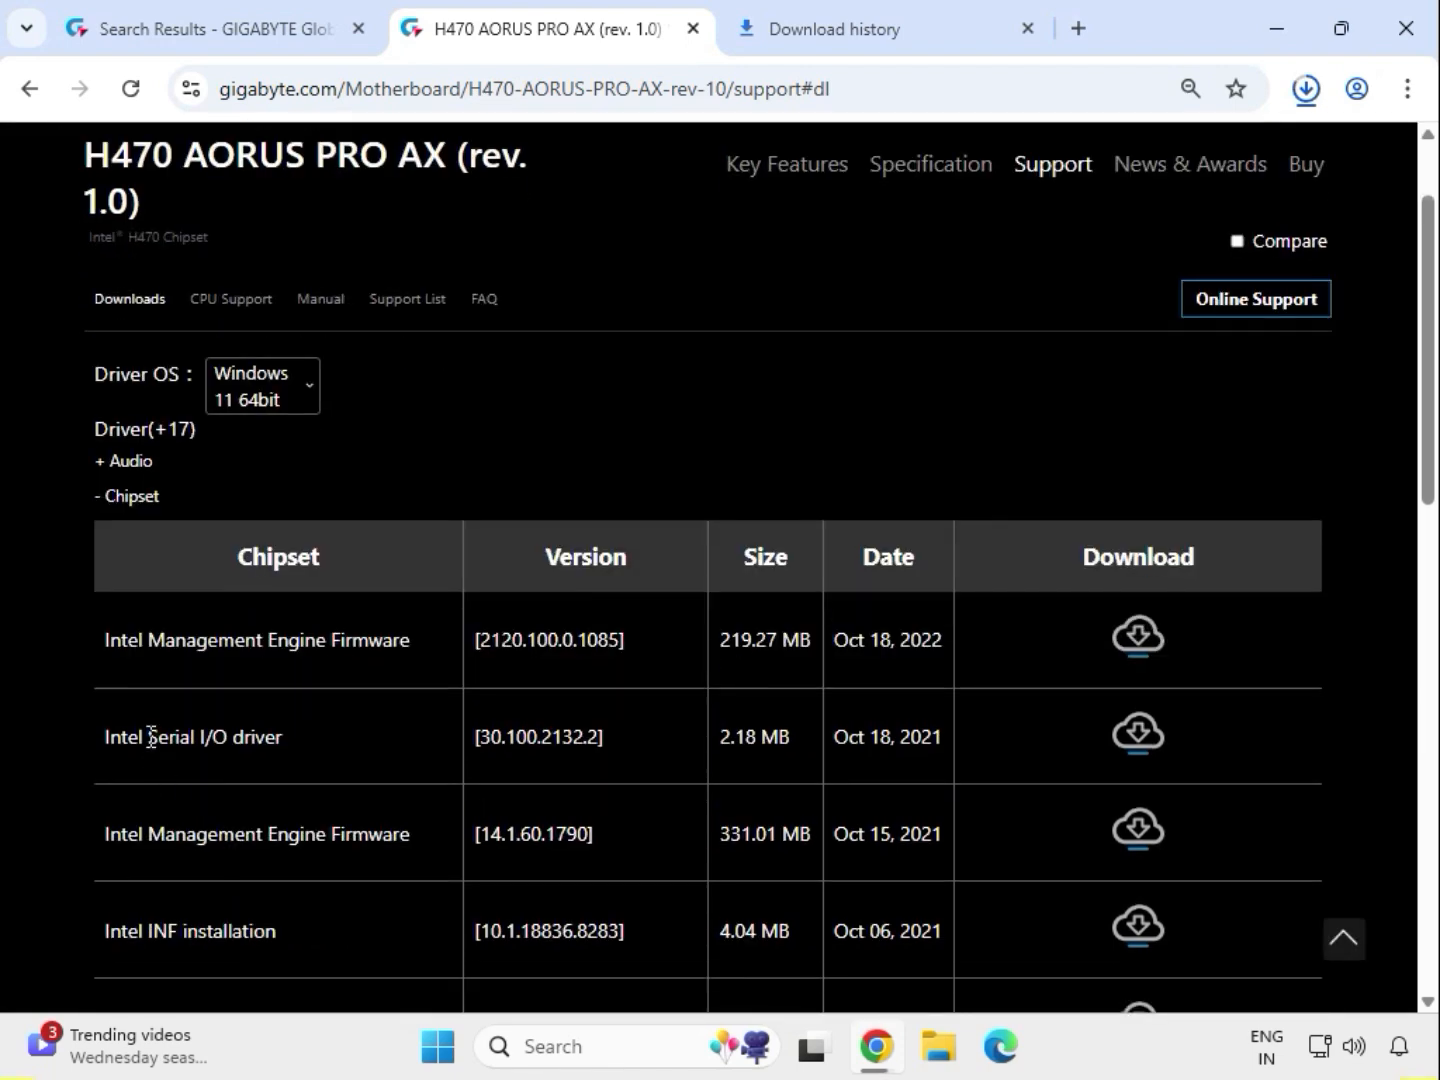
drag(149, 735, 284, 745)
drag(147, 942, 287, 937)
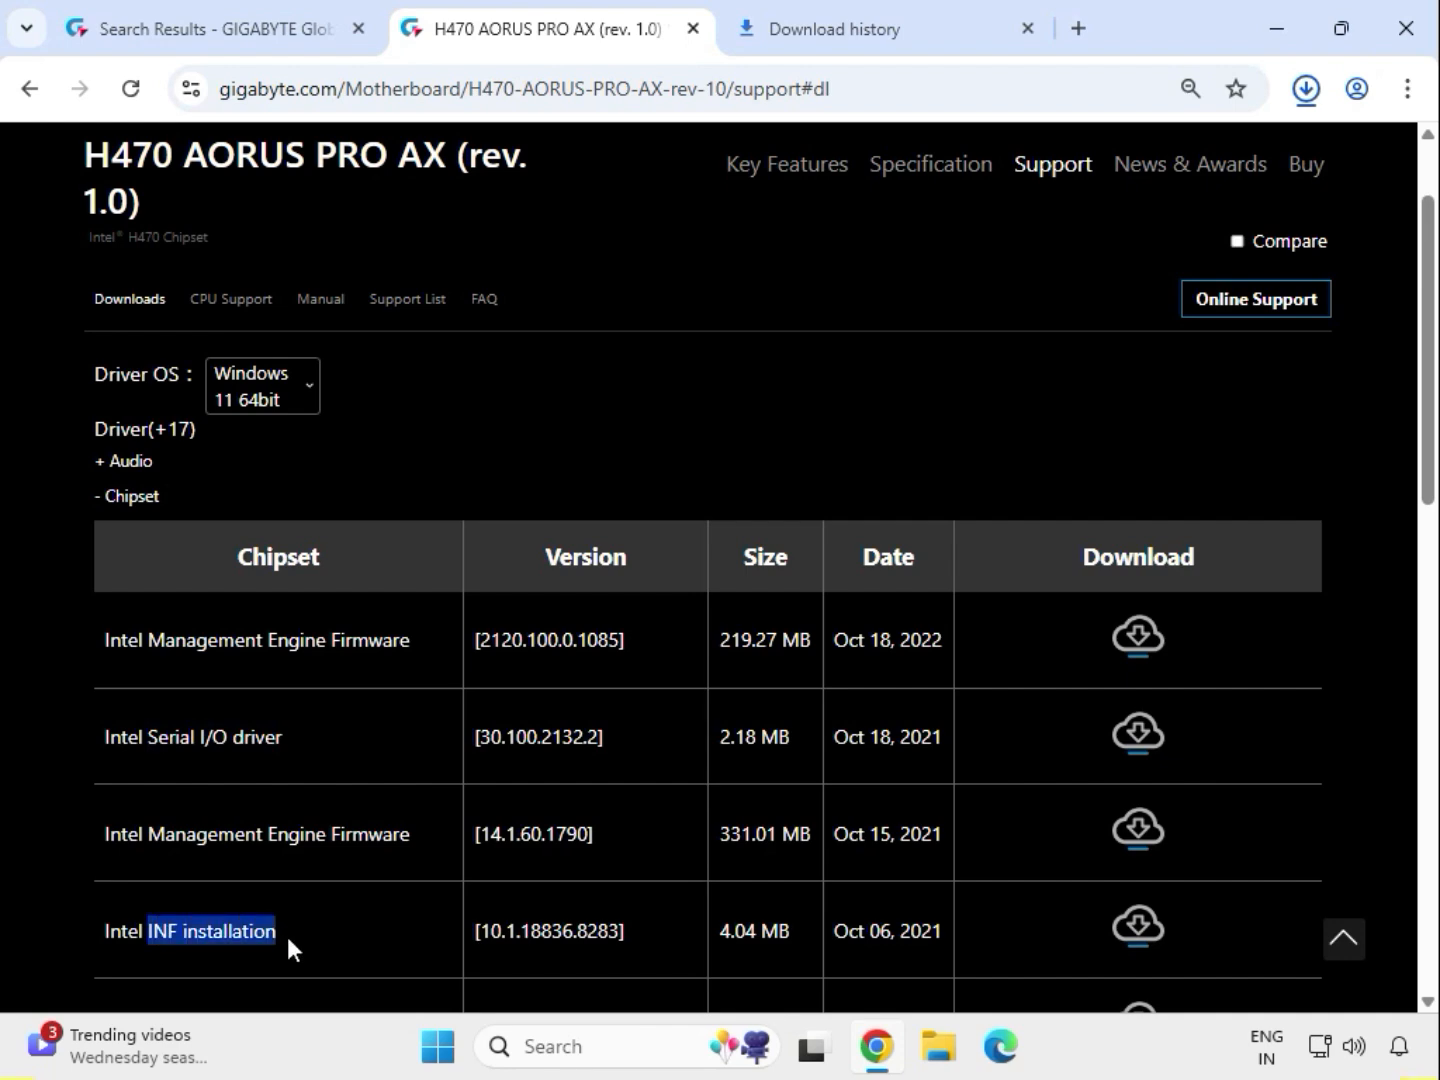
drag(129, 735, 1130, 751)
click(1127, 738)
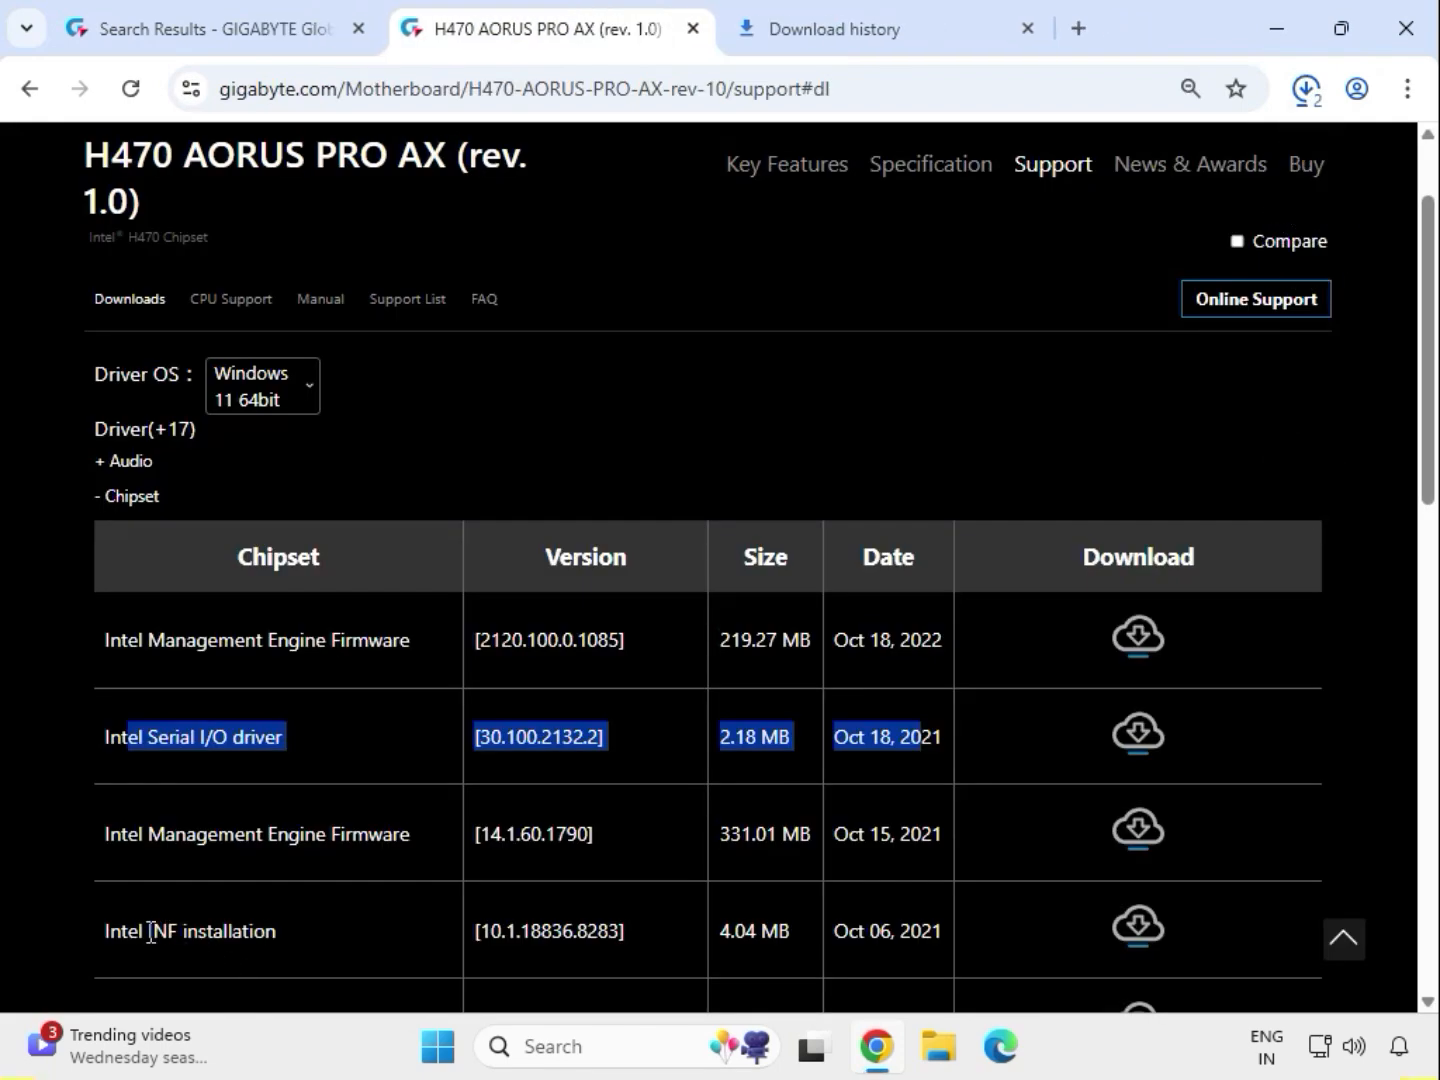
drag(121, 931, 391, 948)
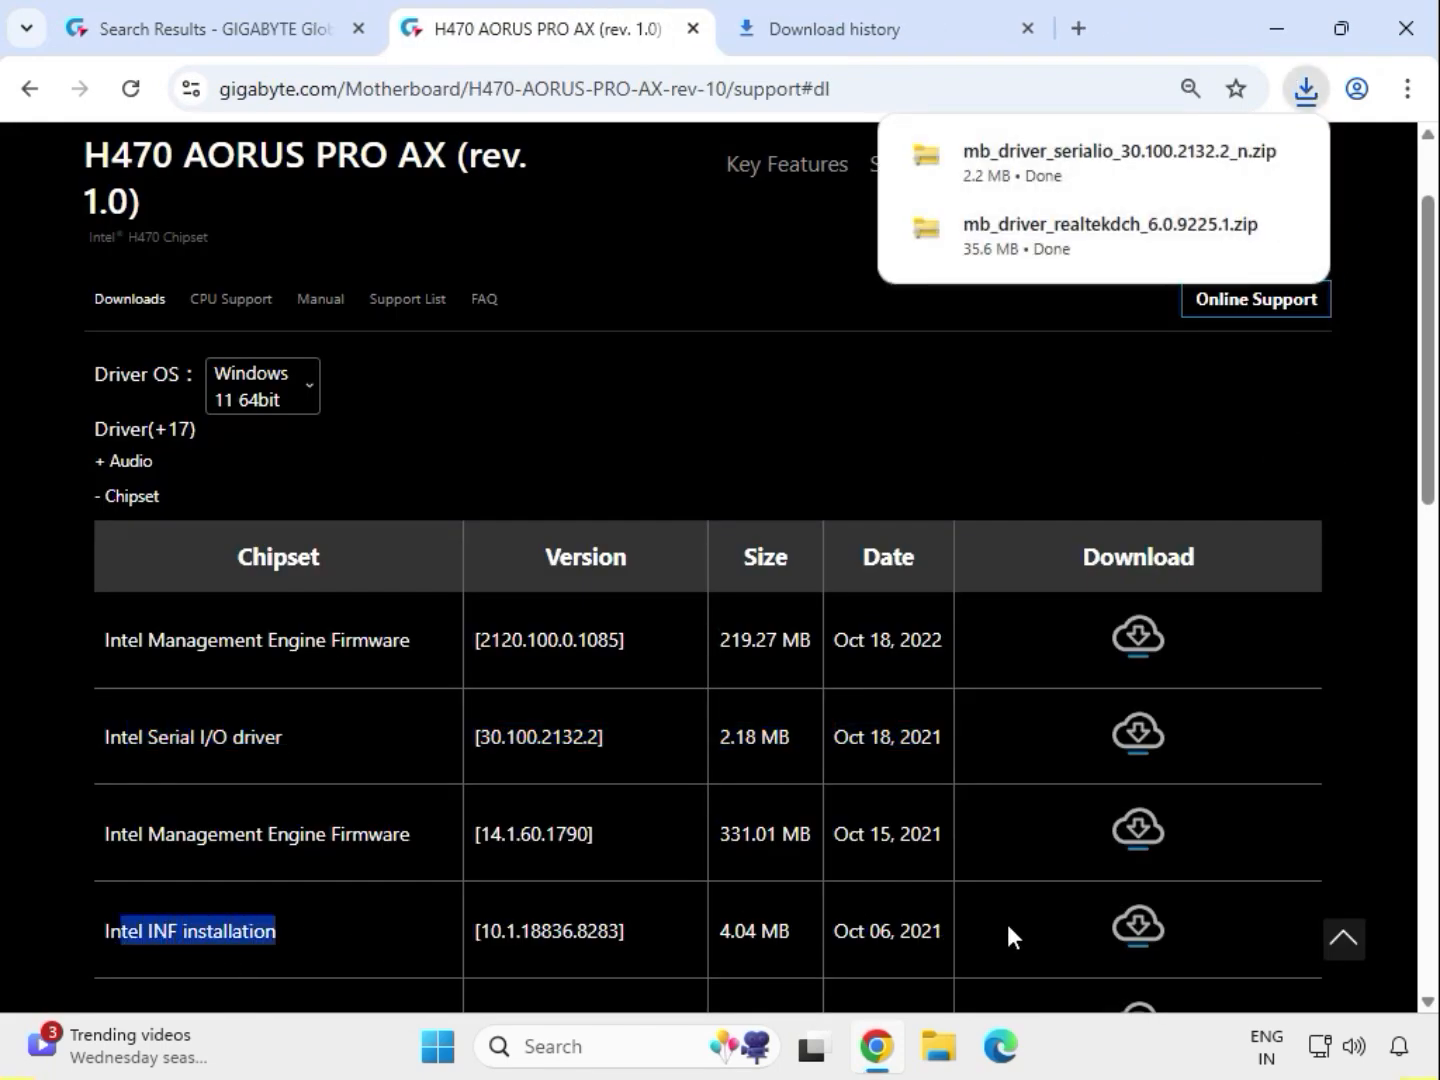
click(1120, 922)
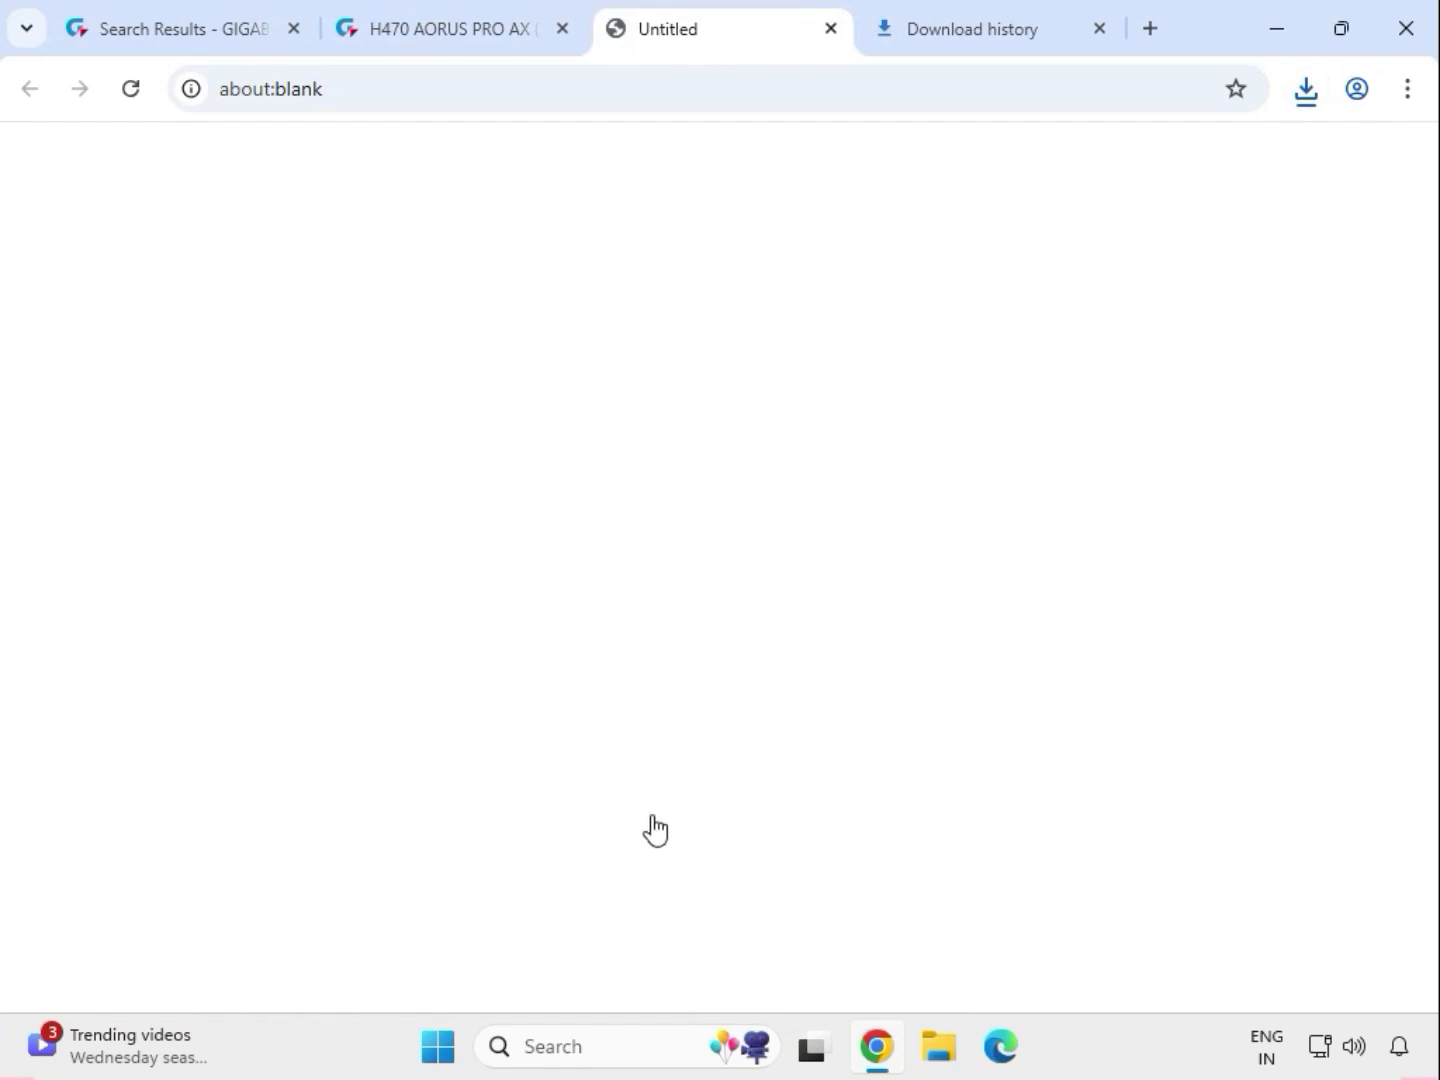
Expand the LAN drivers and download the Intel i225 LAN driver version 2.1.1.7.
scroll(643, 830, down, 4)
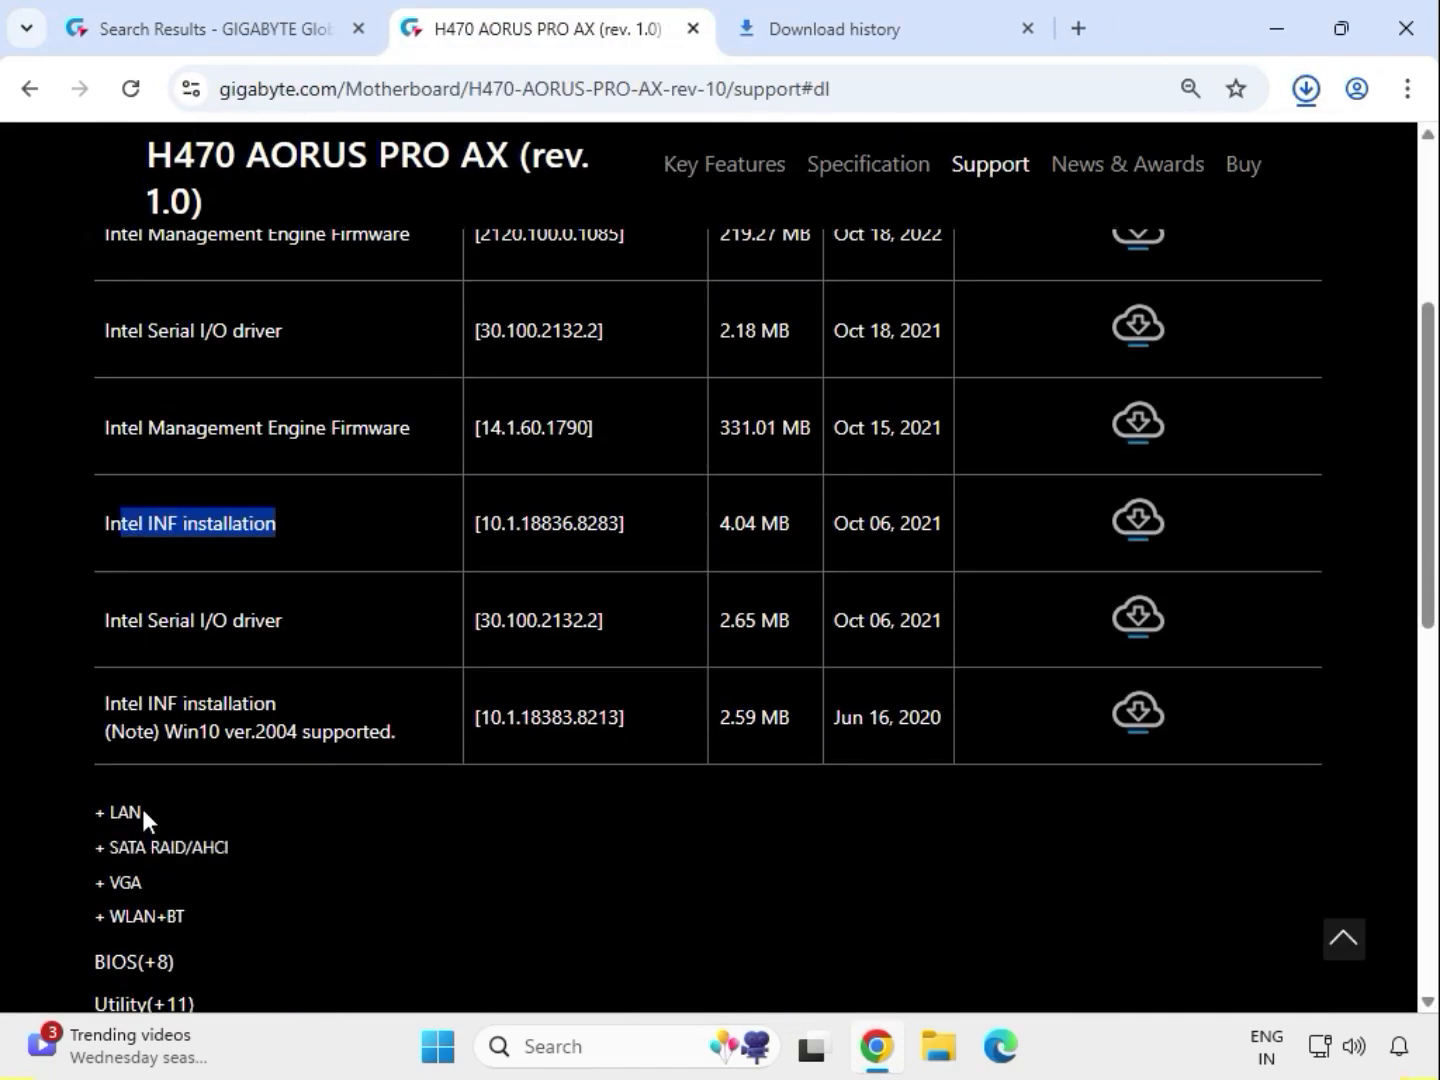
drag(142, 807, 95, 809)
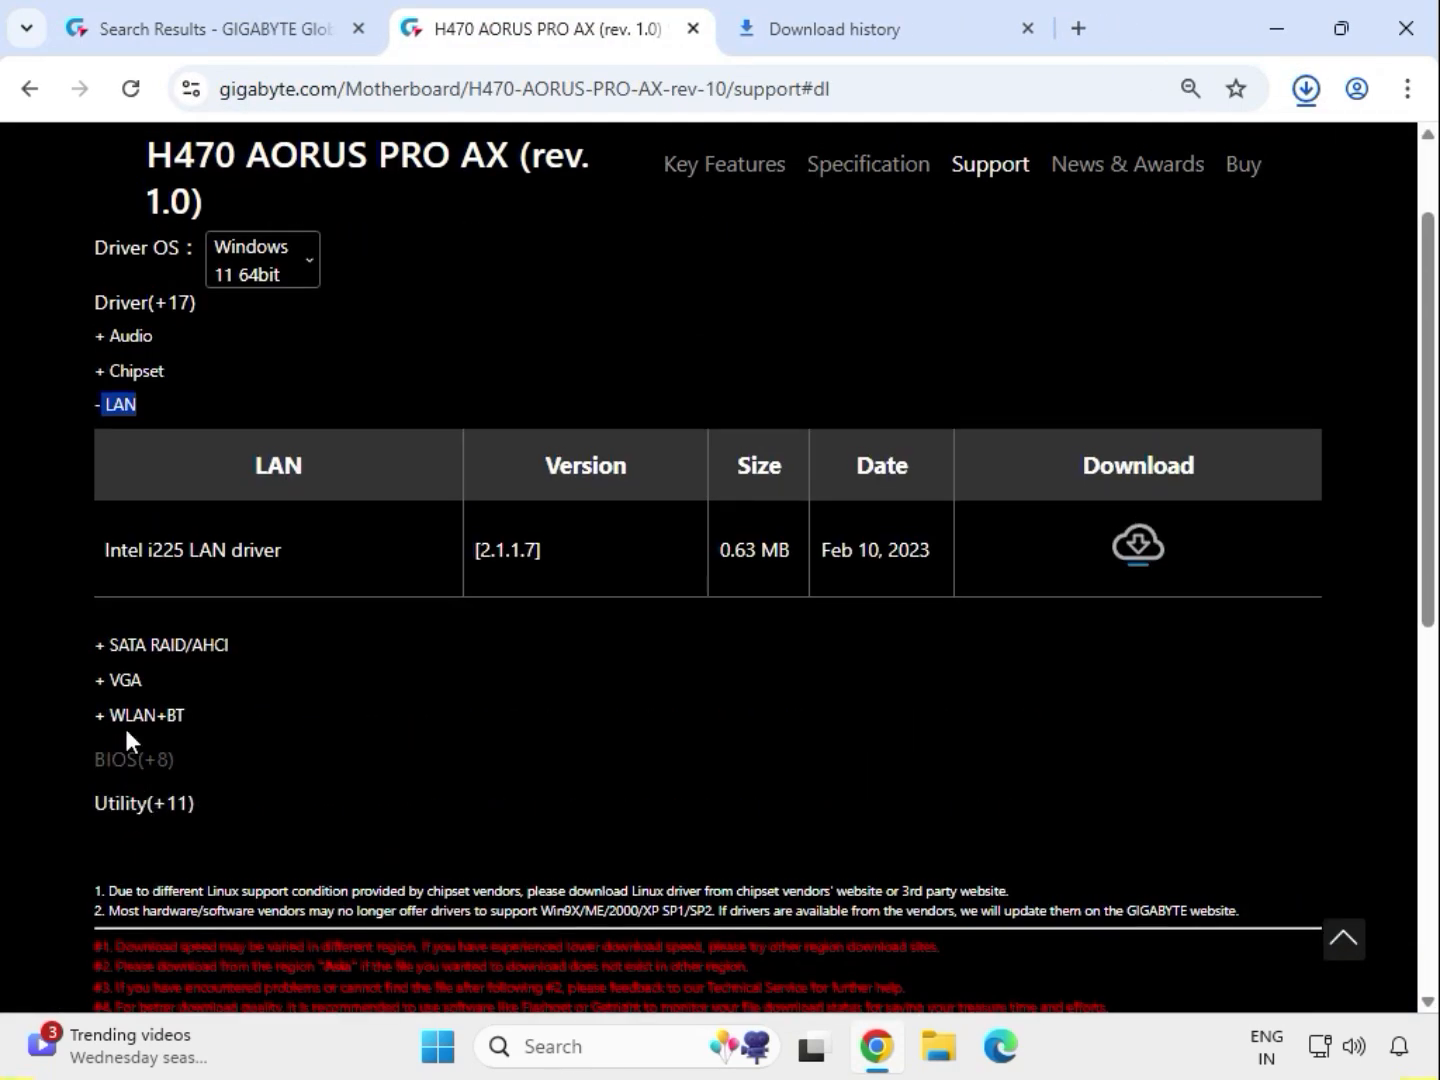
drag(135, 551, 307, 559)
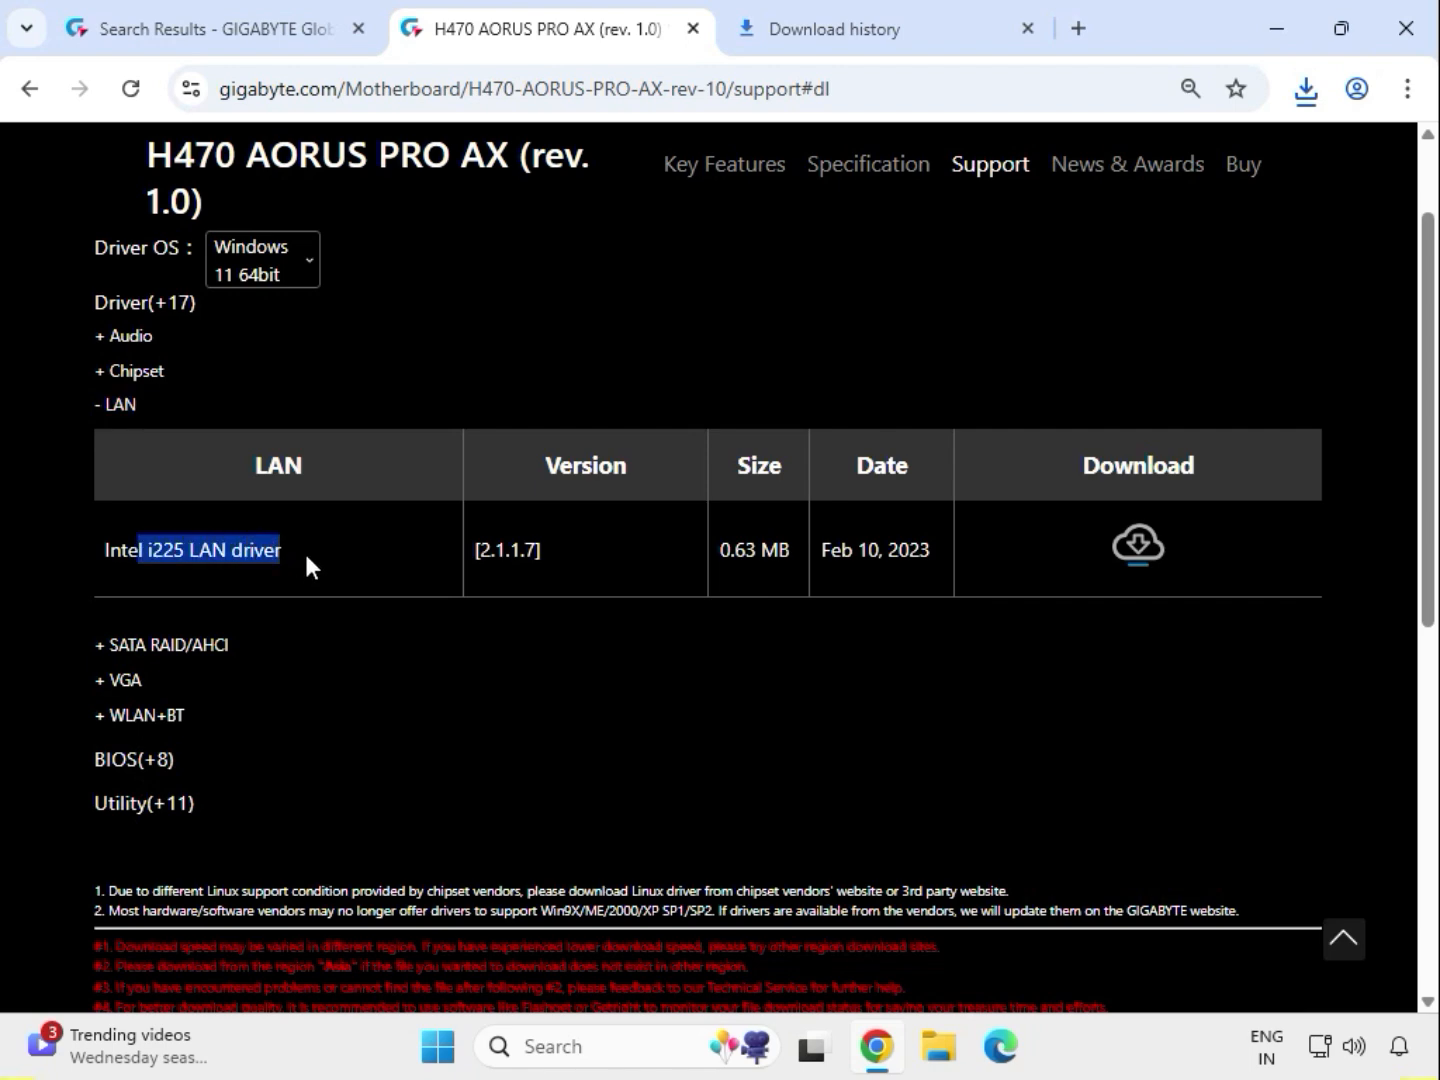
drag(508, 562, 1144, 560)
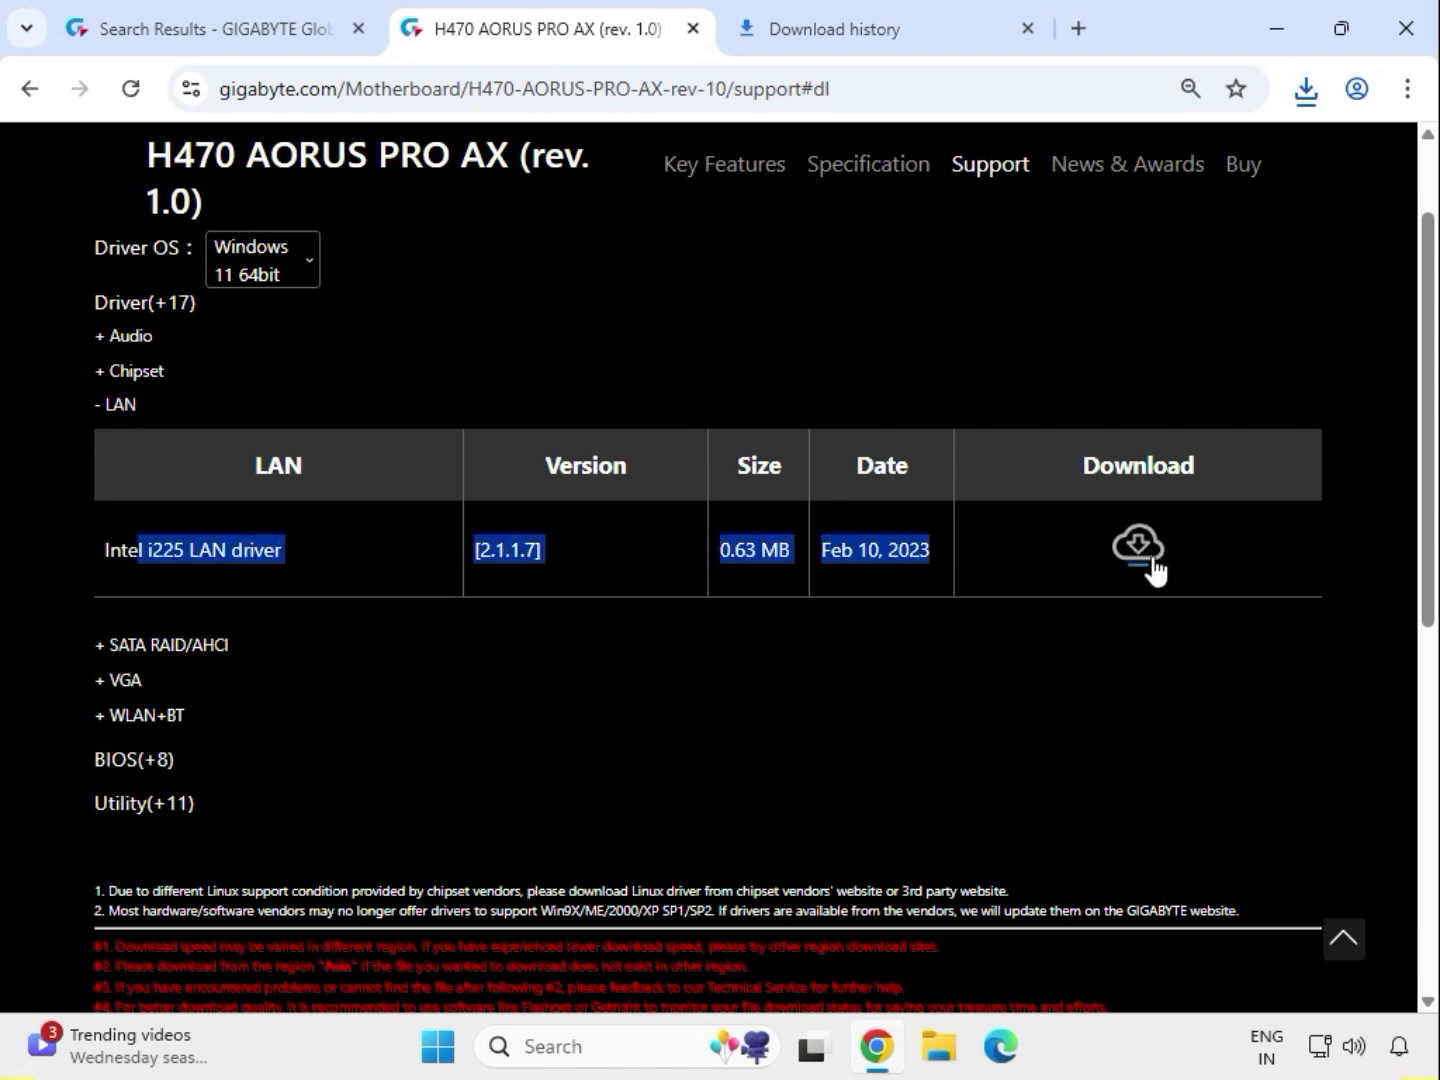
click(1140, 546)
Expand the VGA drivers and download the Intel Graphics Driver version 30.0.101.1273.
double_click(128, 681)
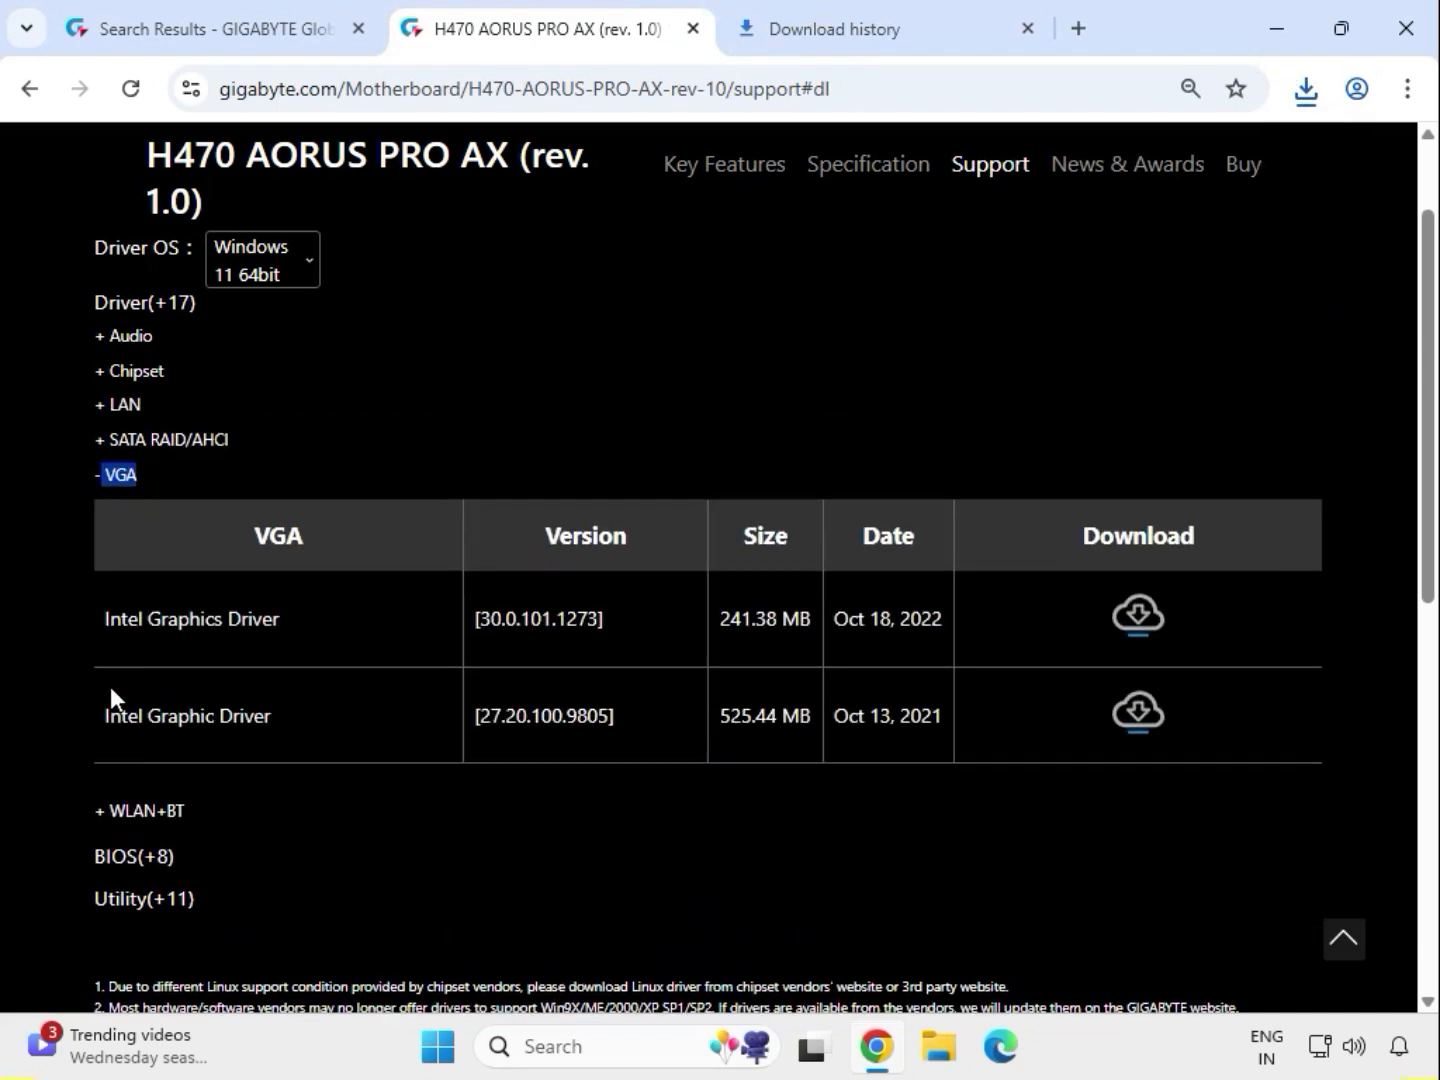
drag(125, 626, 286, 635)
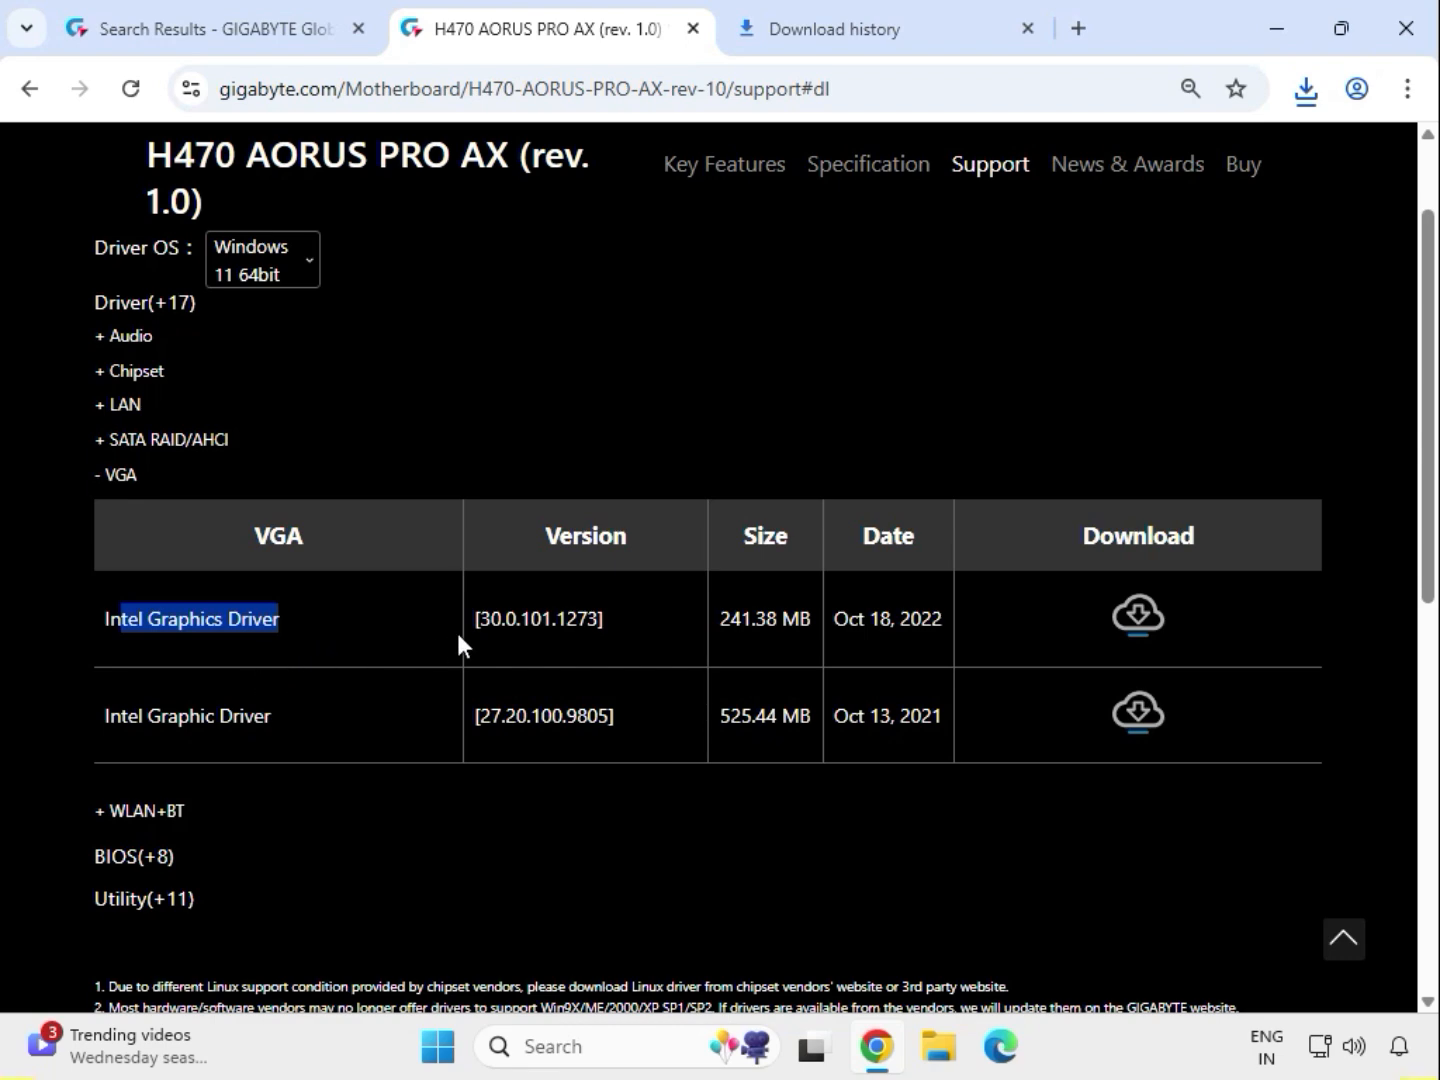
click(1139, 623)
Download the WLAN+BT category's Intel Bluetooth Driver version 22.170.0.2 and Intel WIFI driver version 22.200.0.6.
click(182, 811)
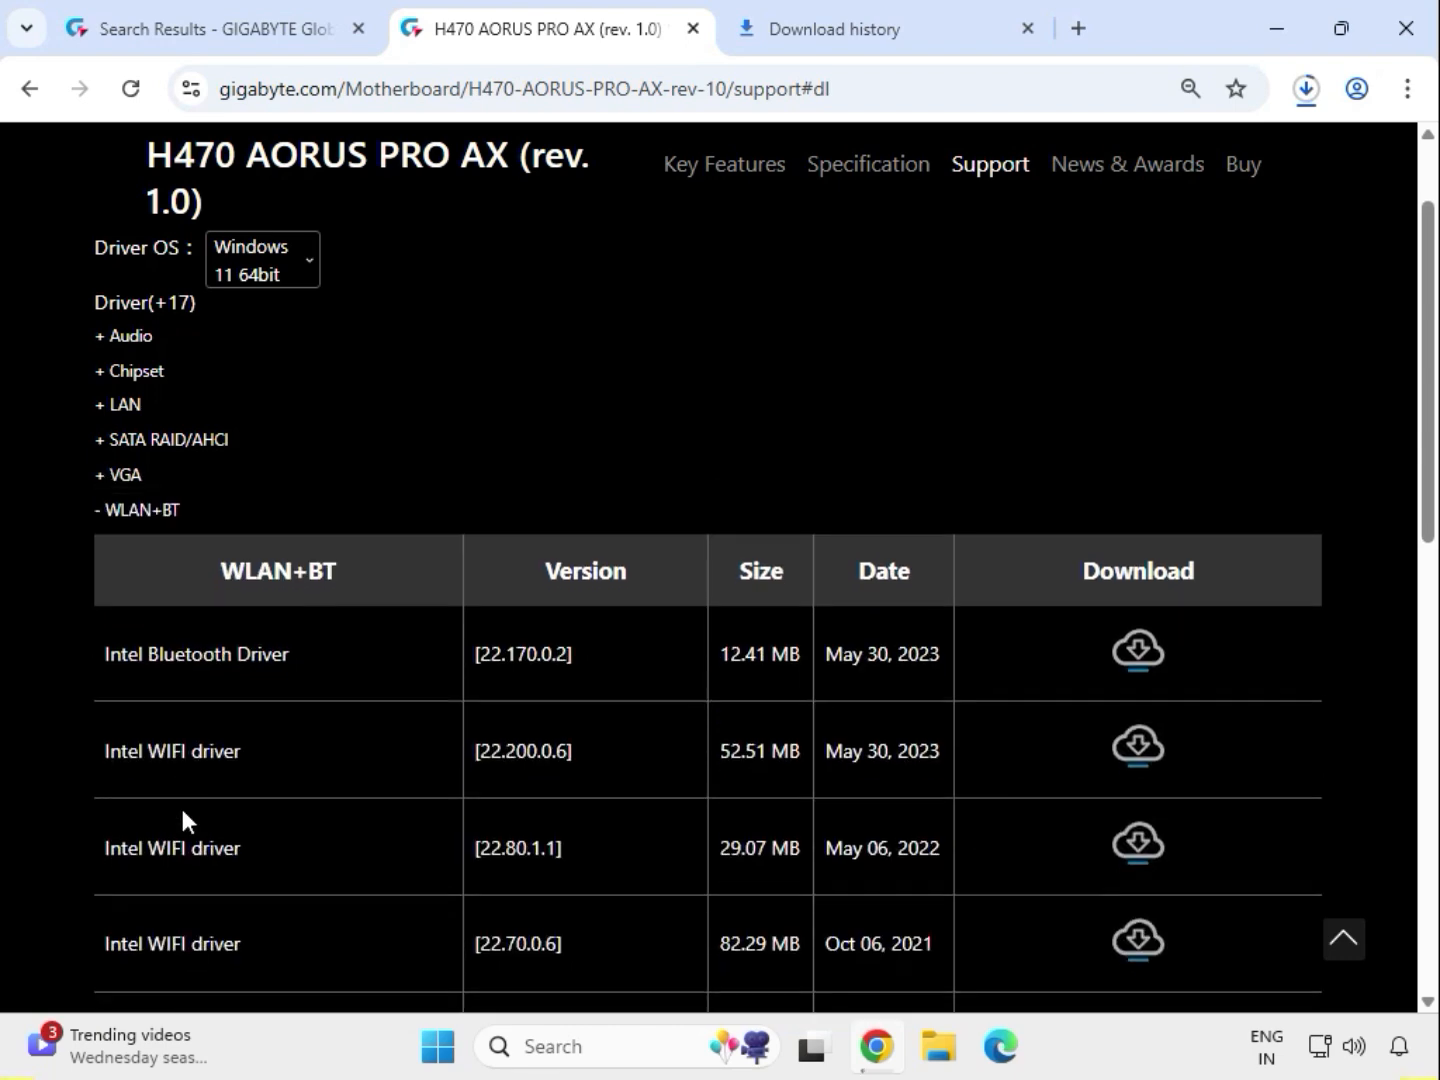
drag(148, 656, 299, 668)
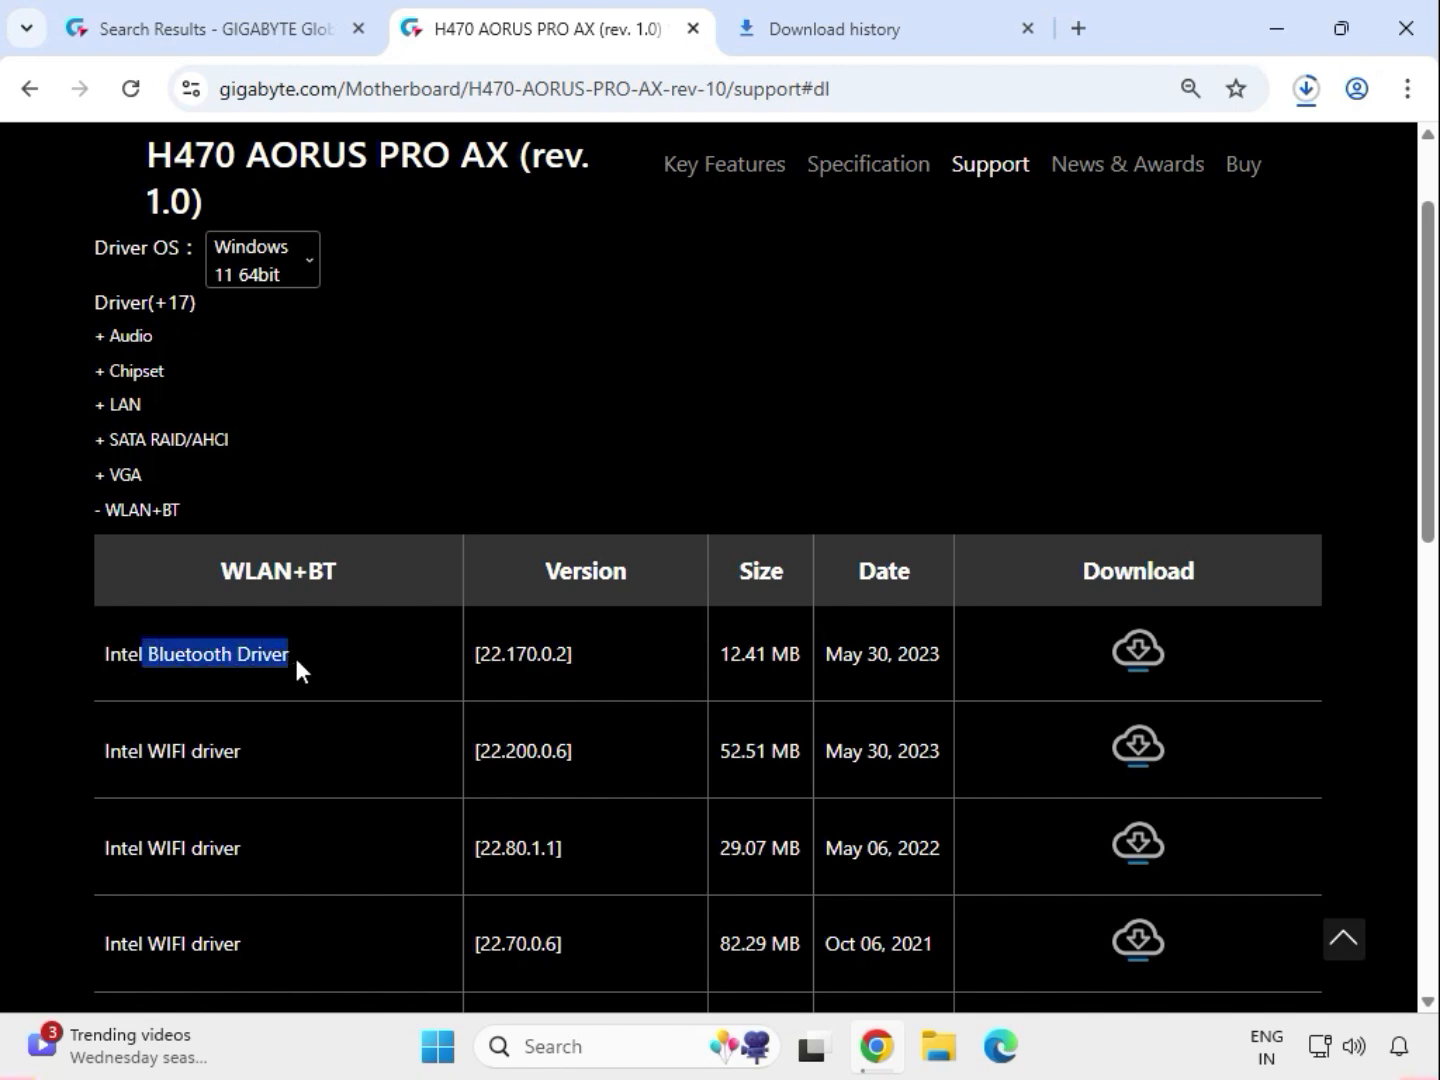
click(1135, 655)
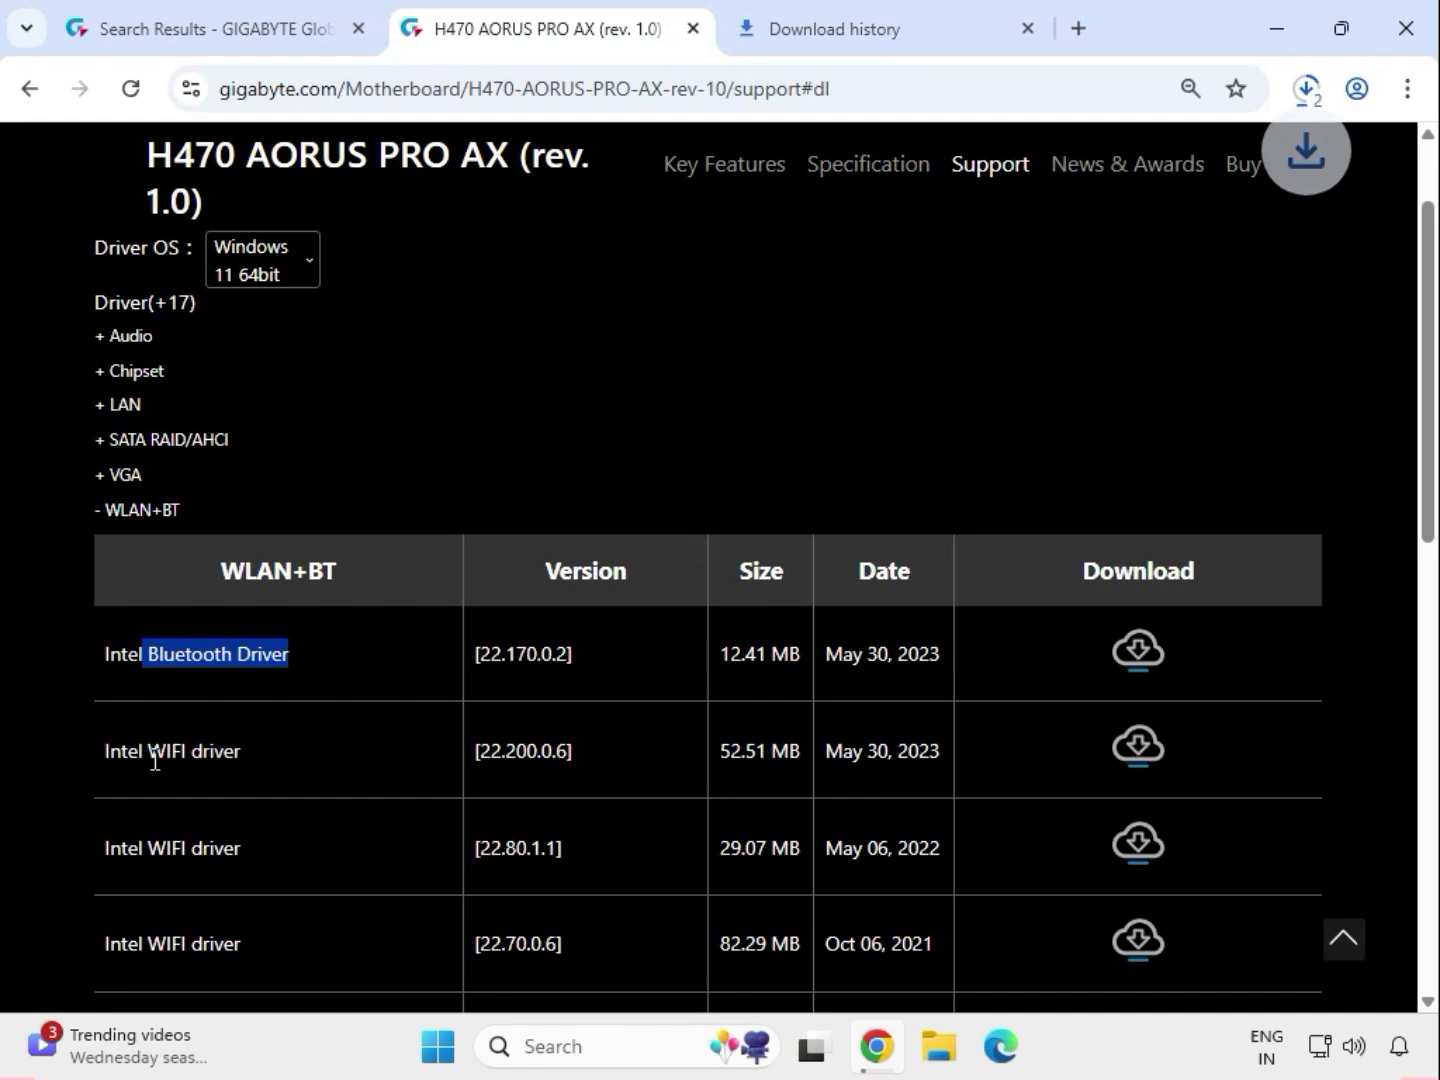
drag(148, 751, 554, 752)
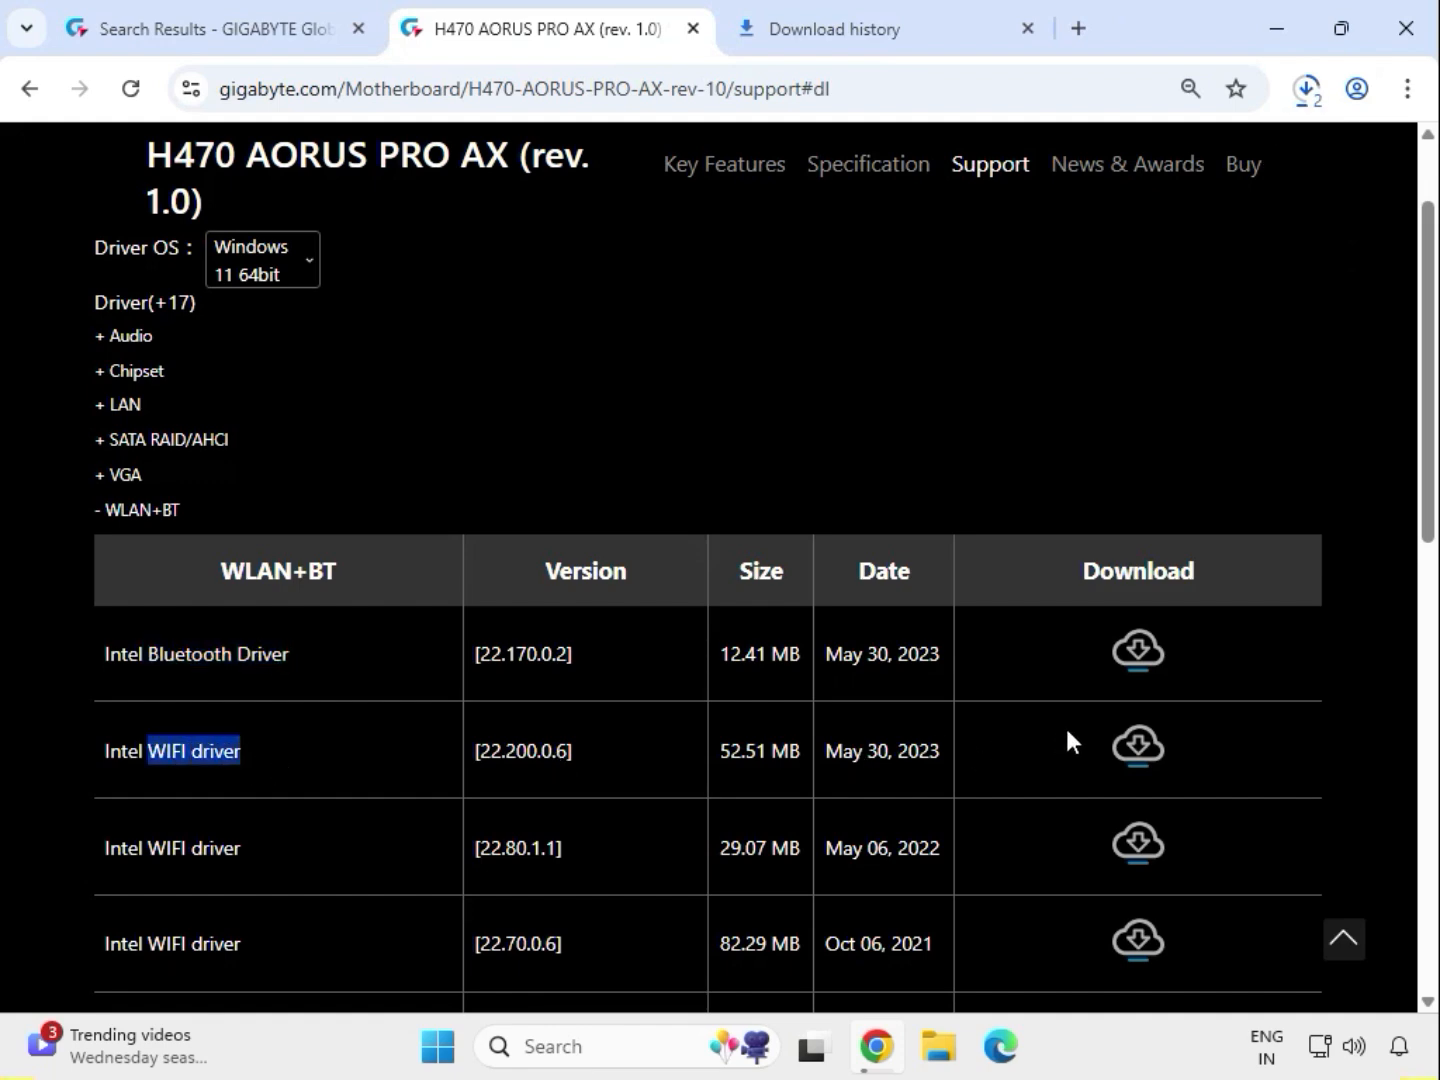
click(1137, 750)
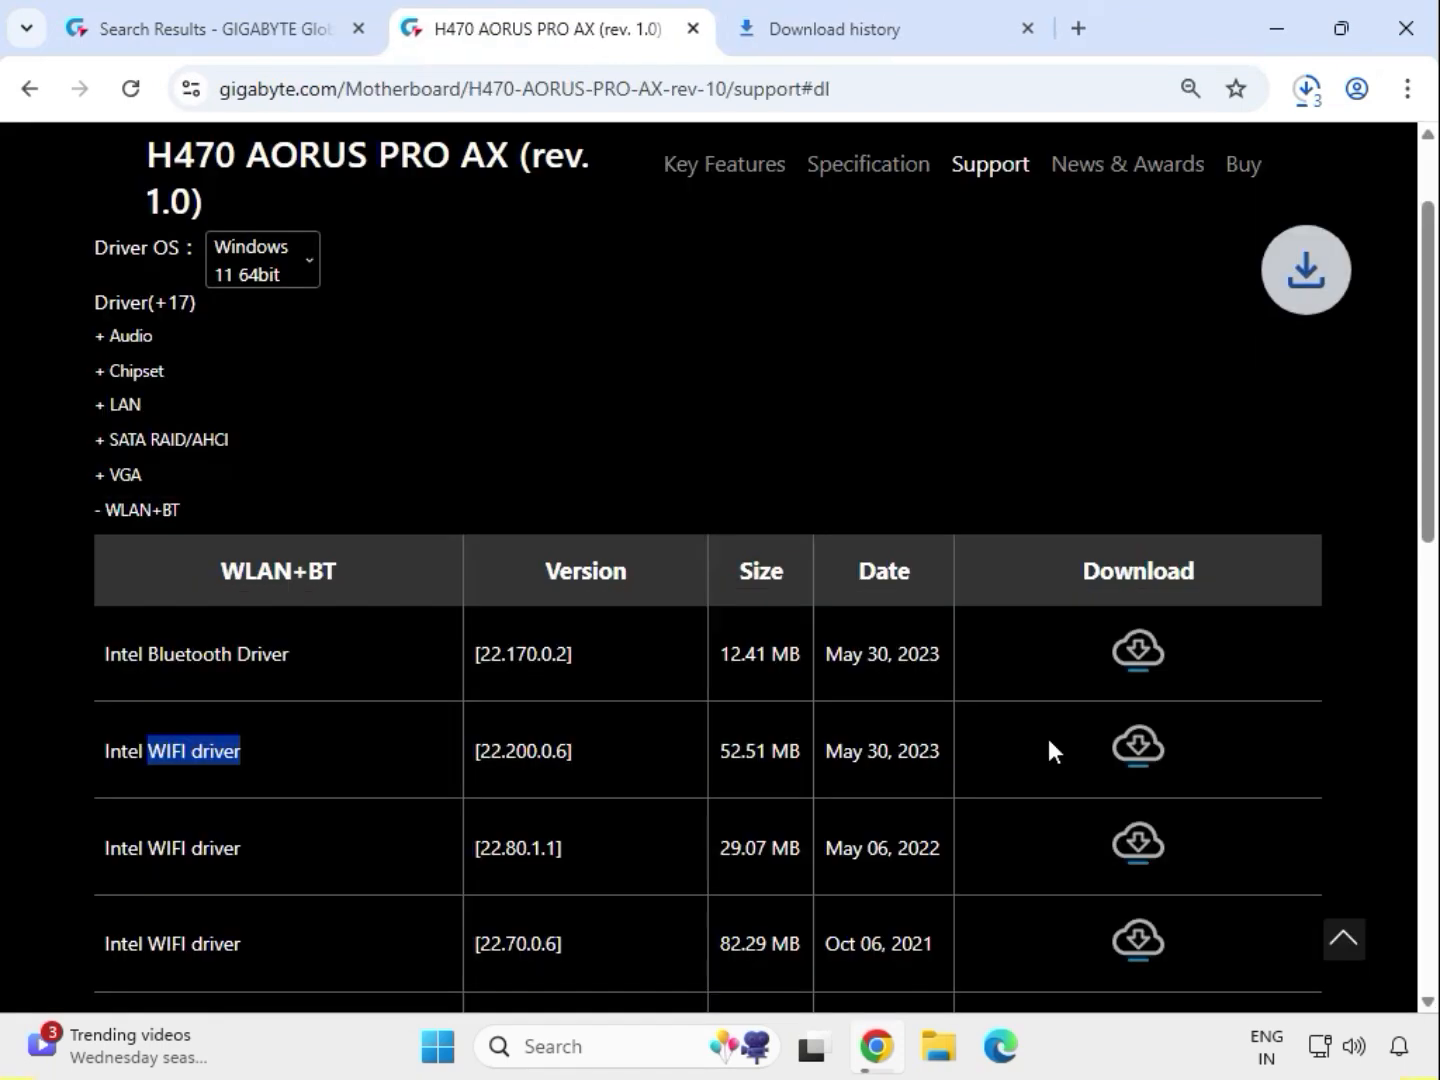
Show the downloaded Intel i225 LAN driver archive in its folder from the recent downloads.
click(1307, 90)
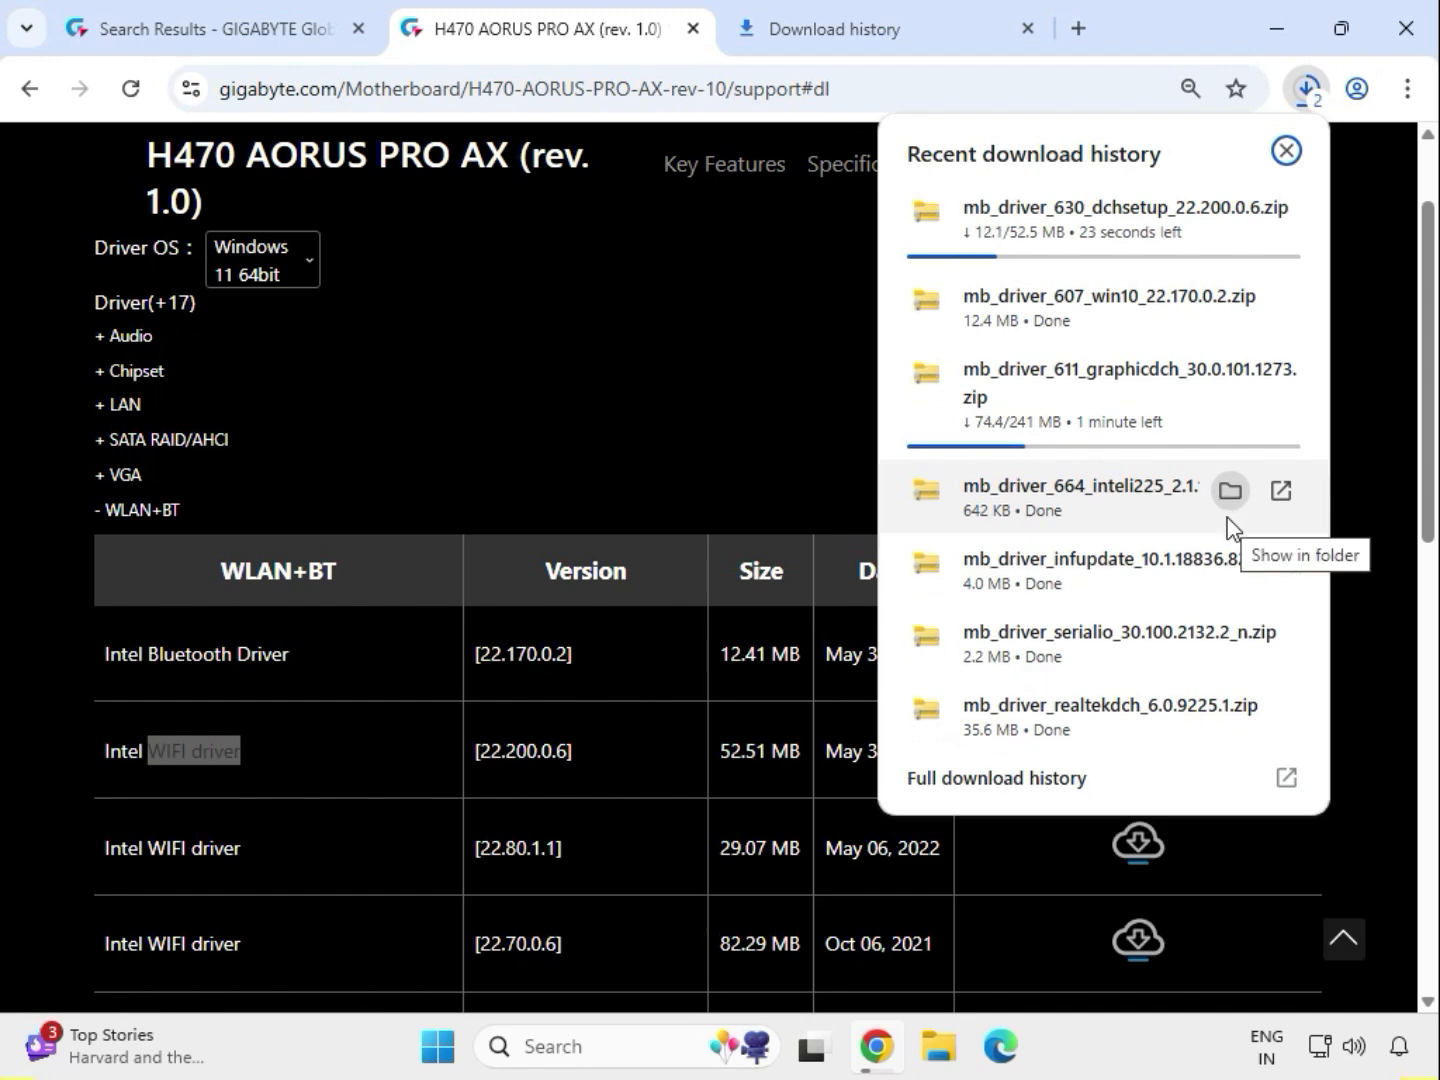
click(1230, 494)
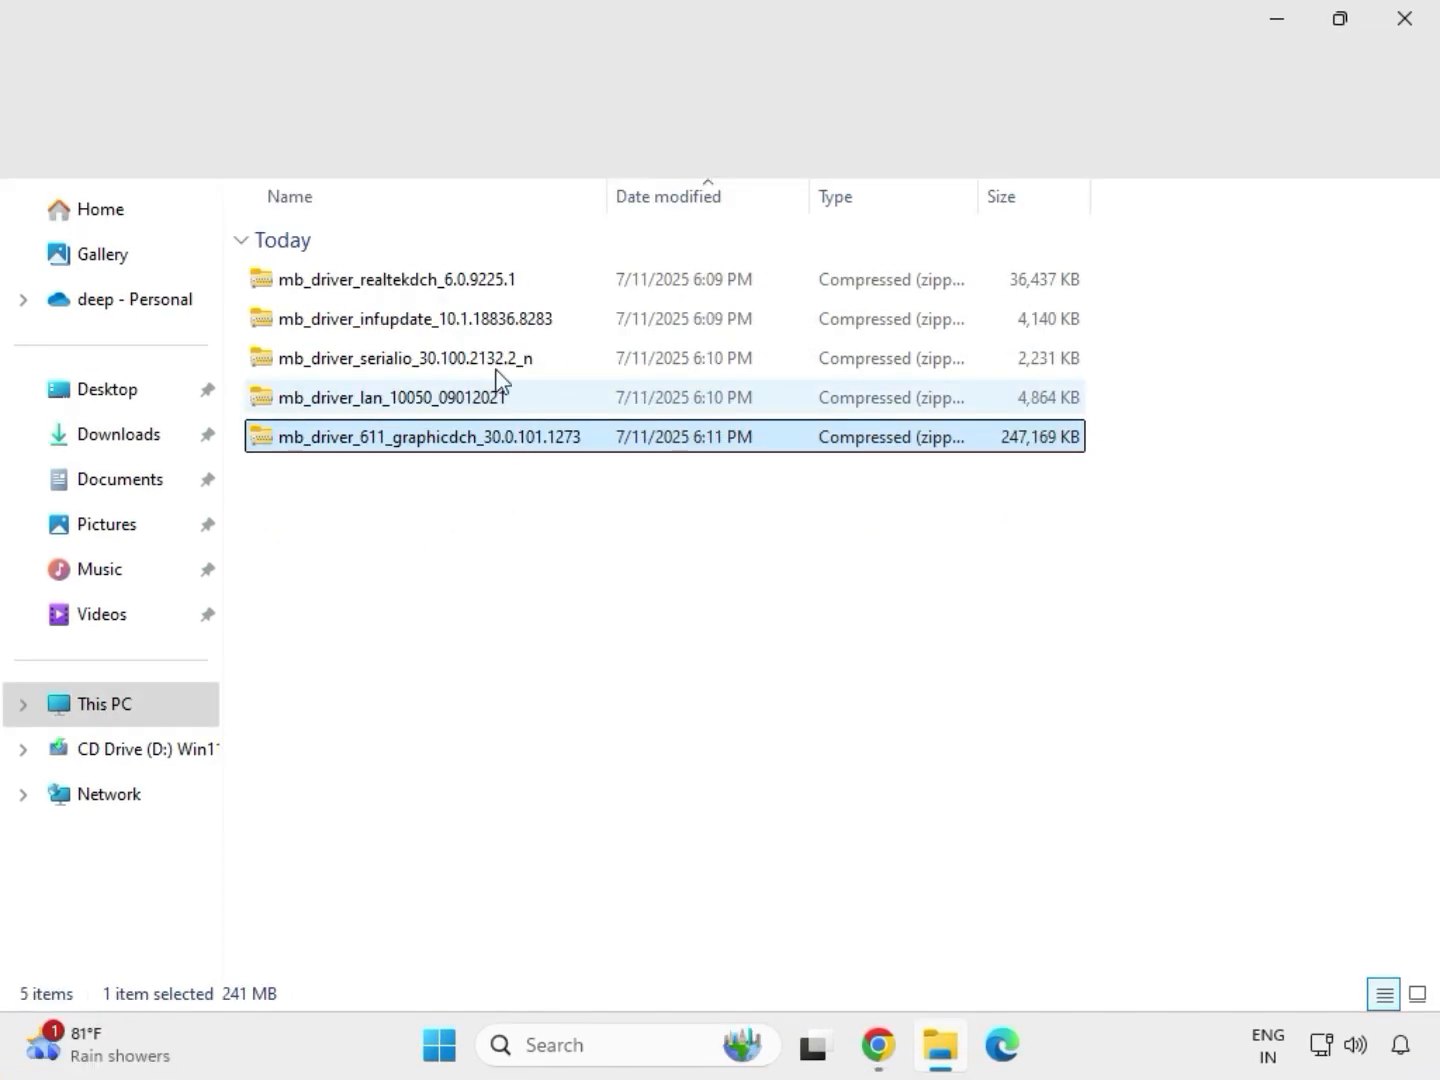
drag(514, 467, 445, 267)
Extract the mb_driver_611_graphicdch_30.0.101.1273 archive to its default folder in Downloads and close the window of extracted files.
click(502, 438)
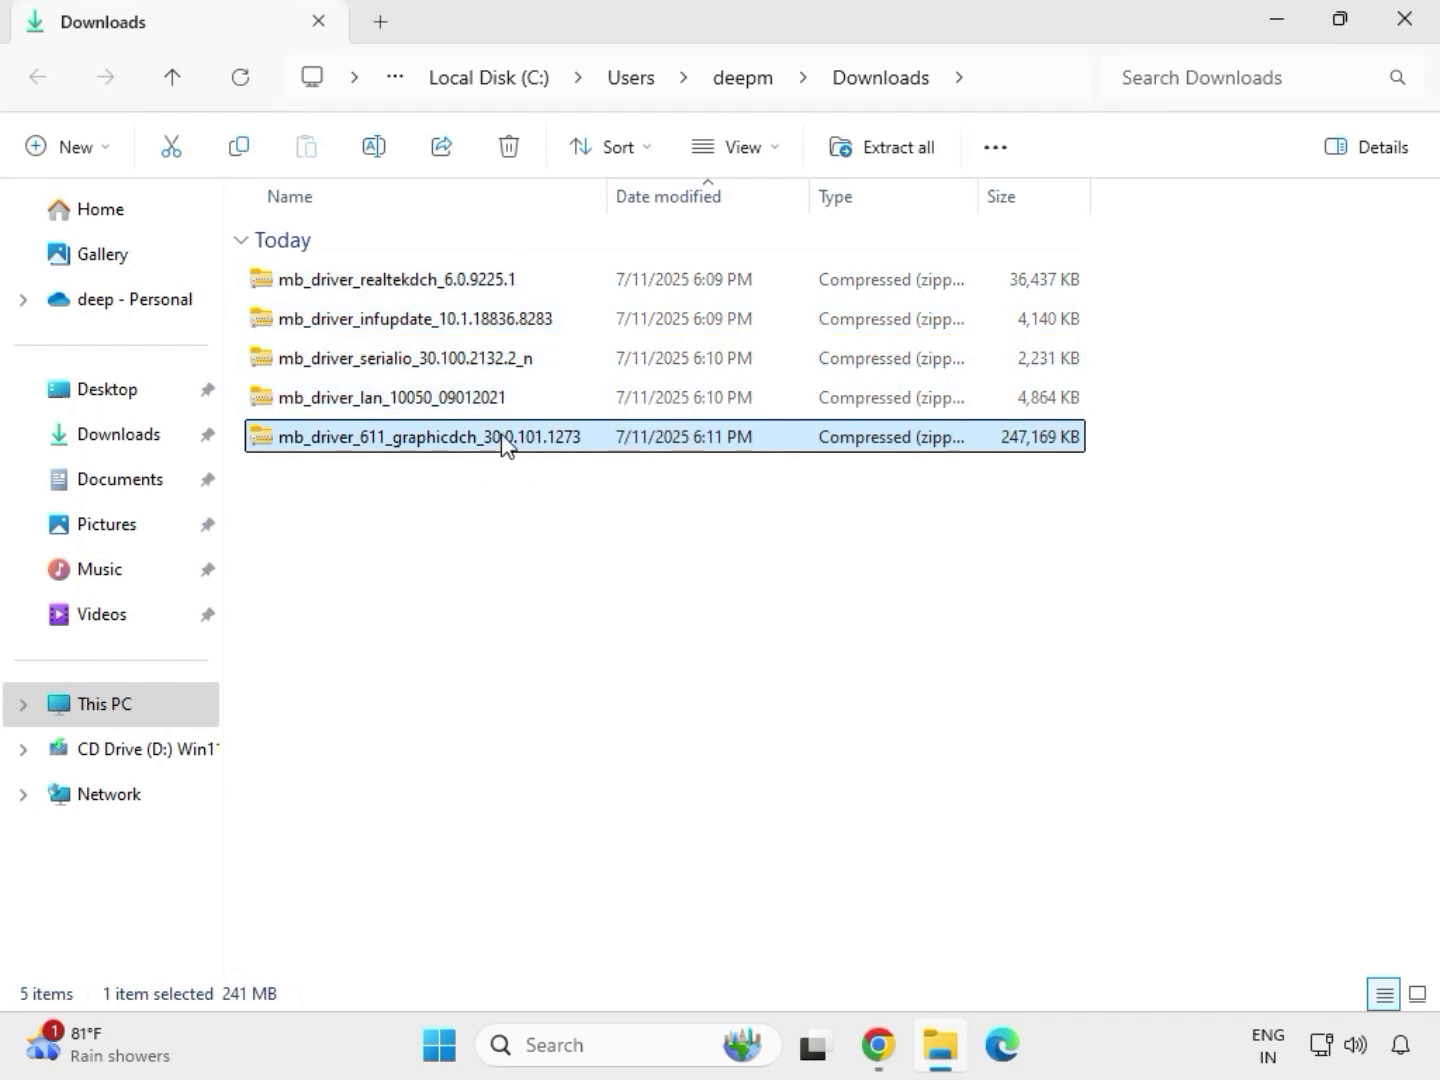
right_click(503, 444)
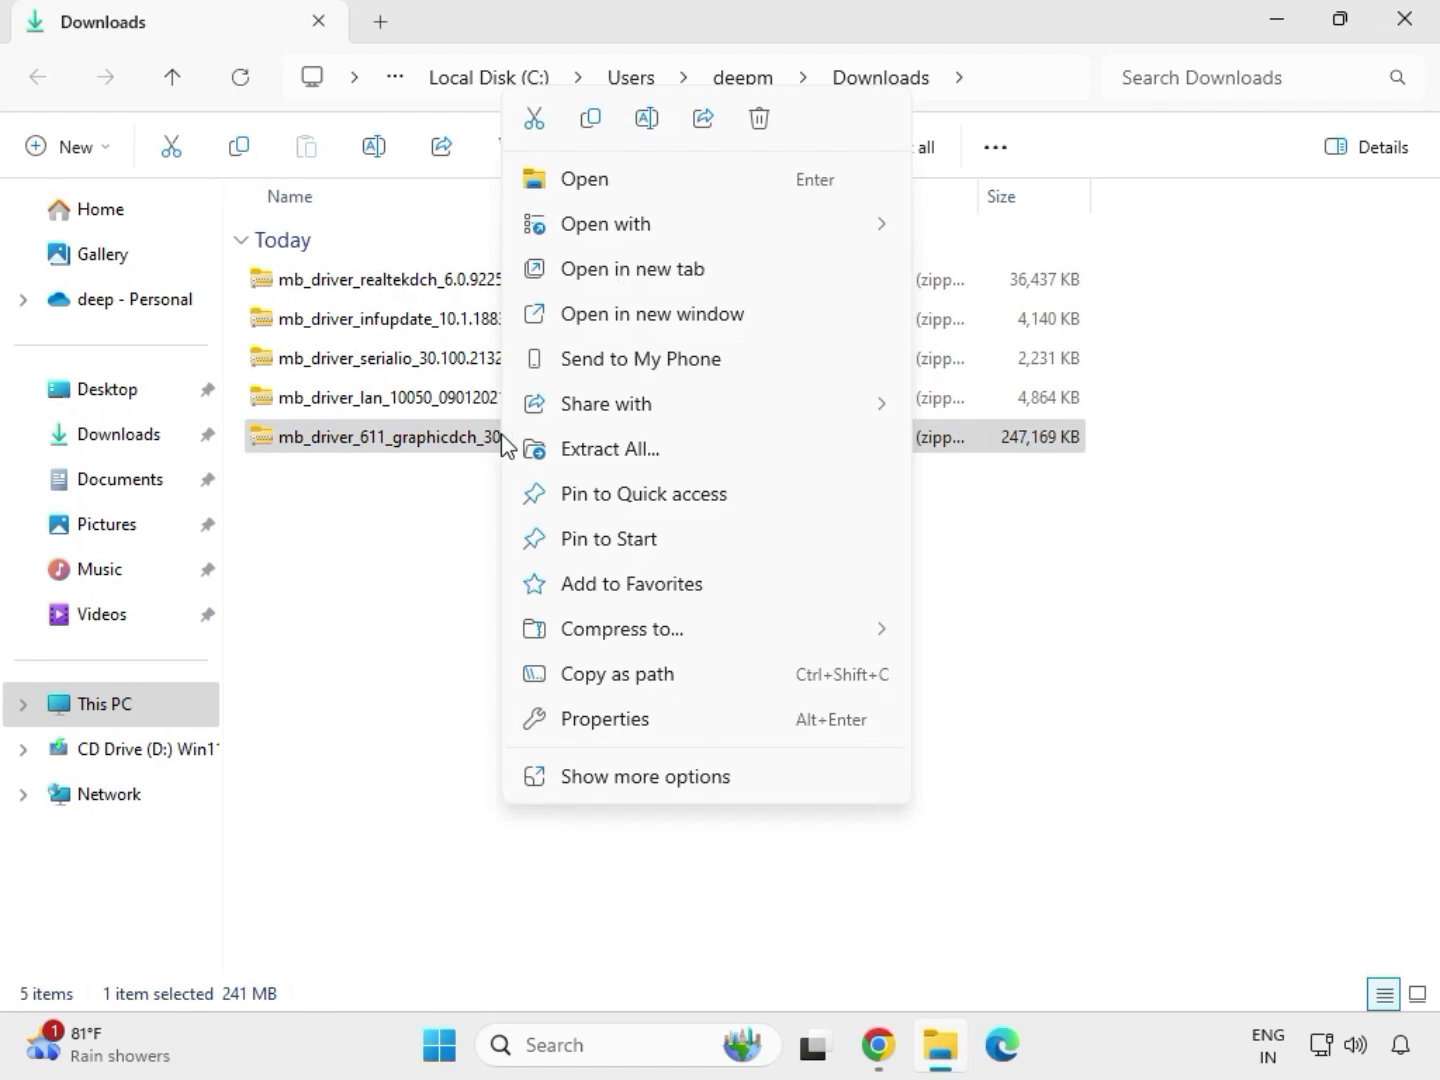
click(646, 778)
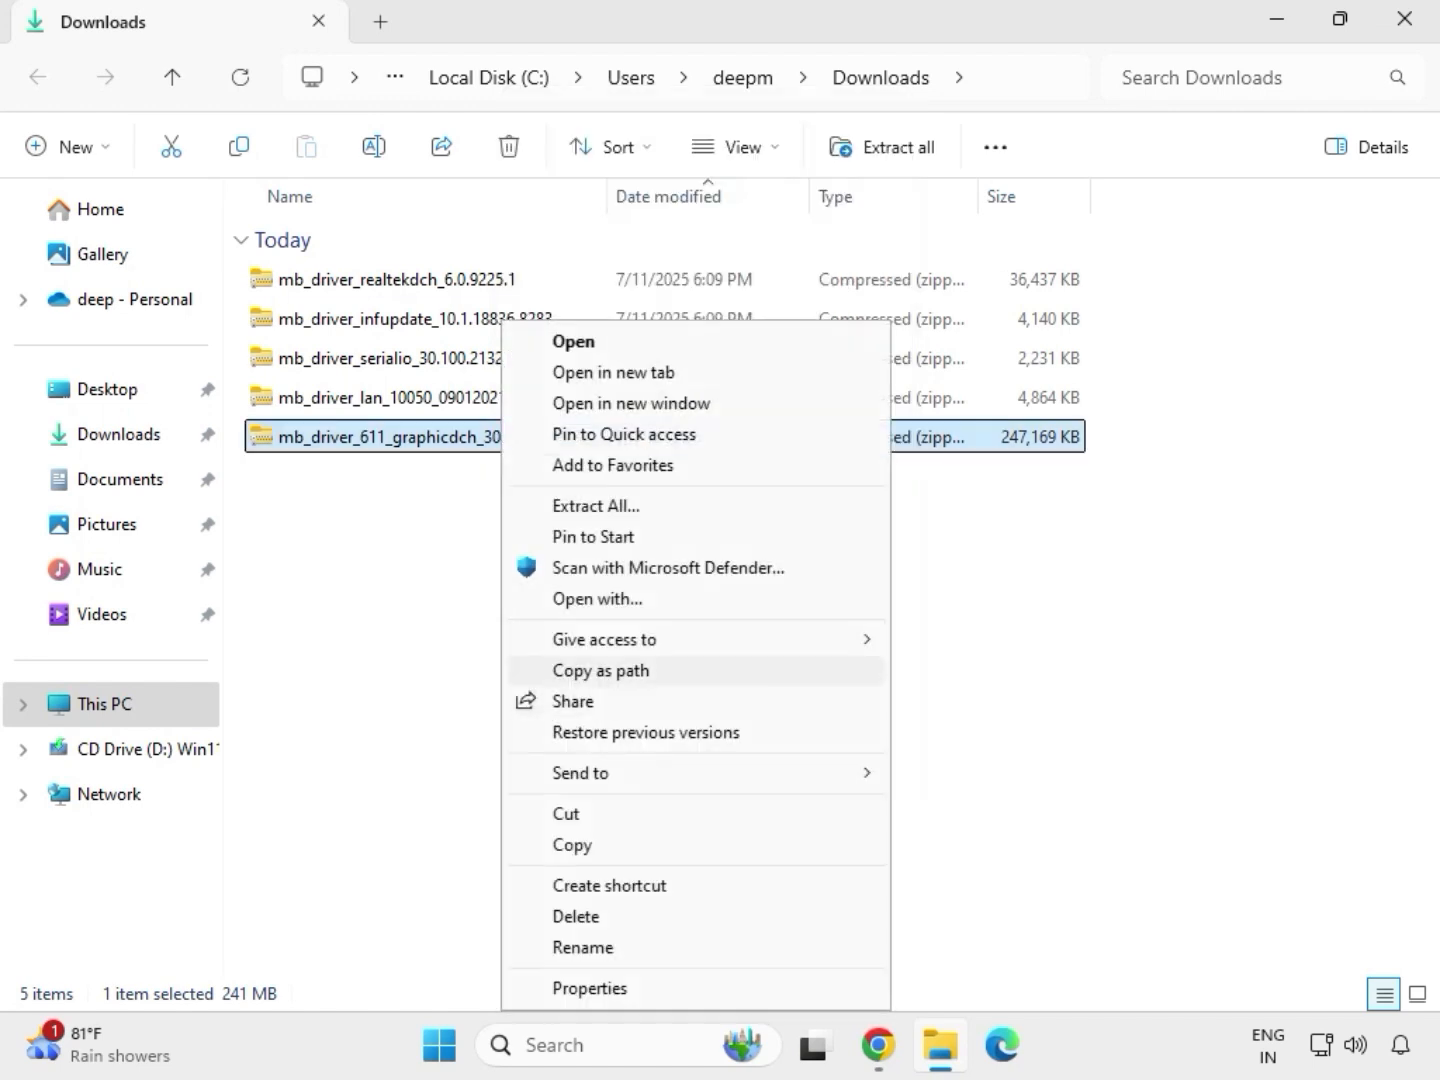
click(607, 509)
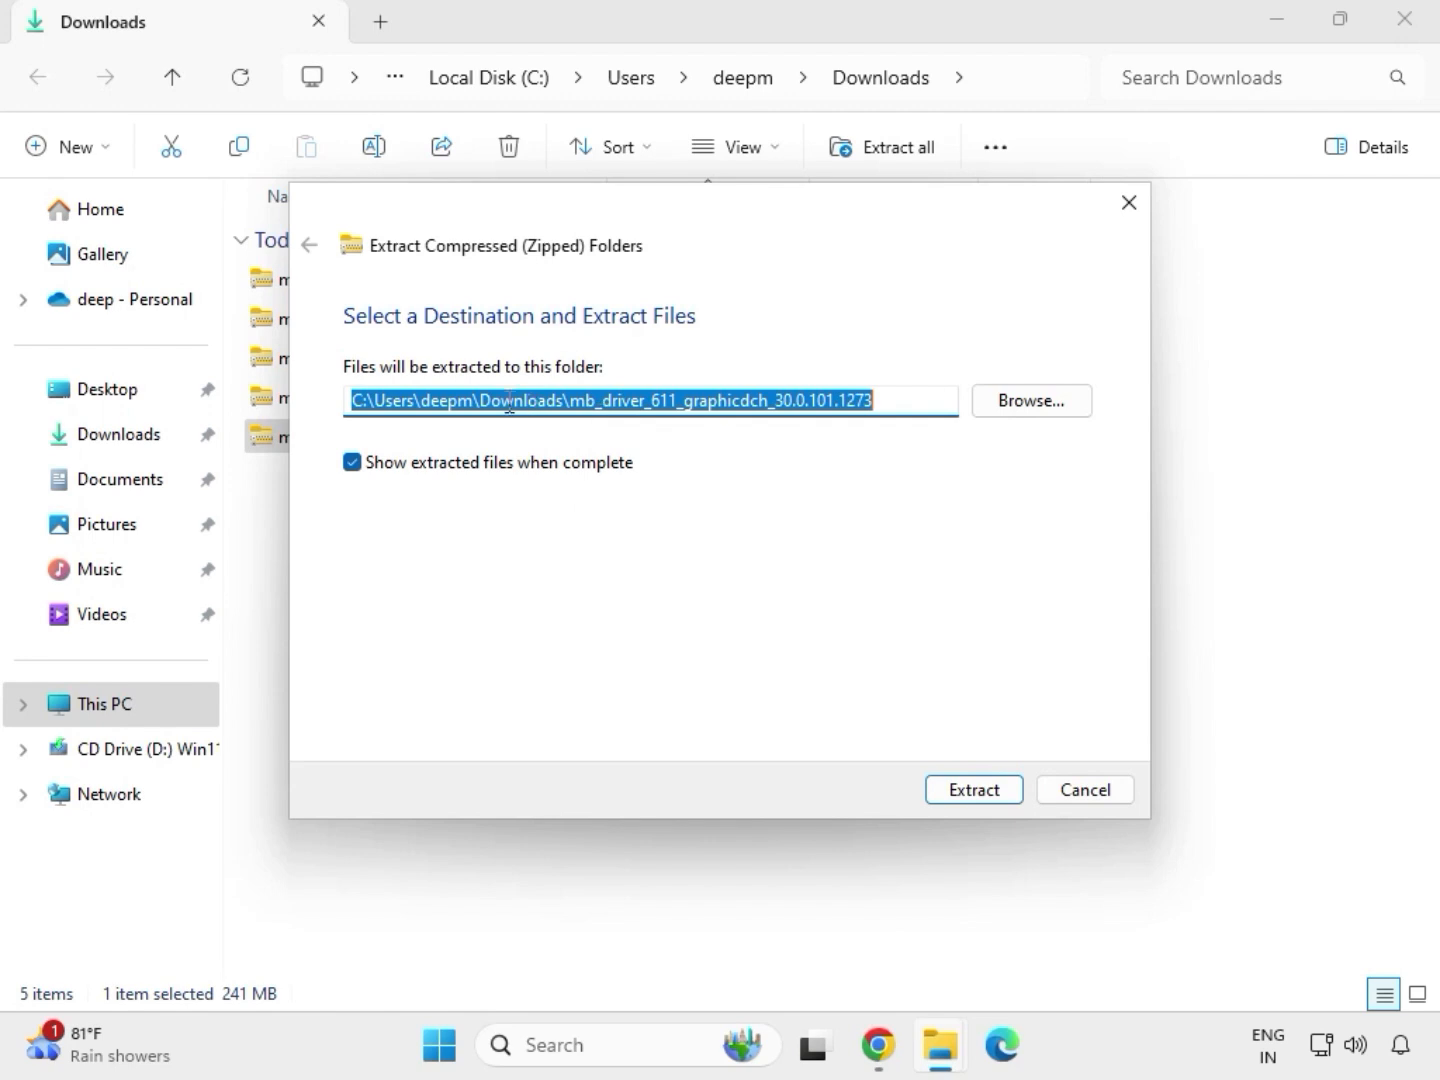
click(982, 793)
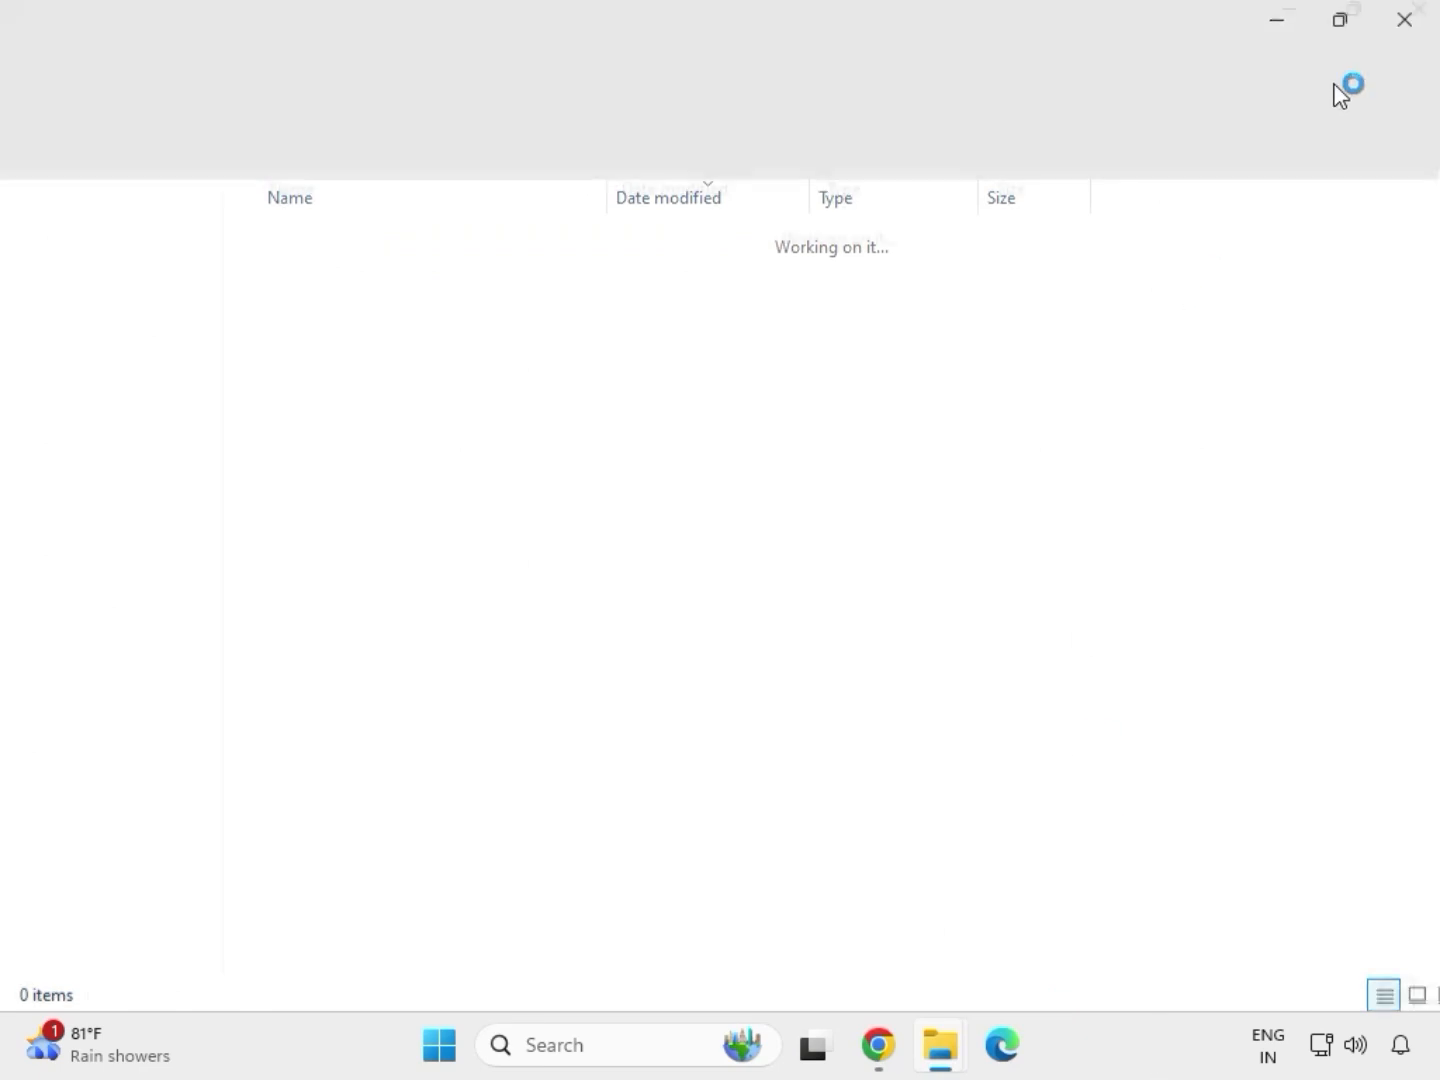
click(1404, 34)
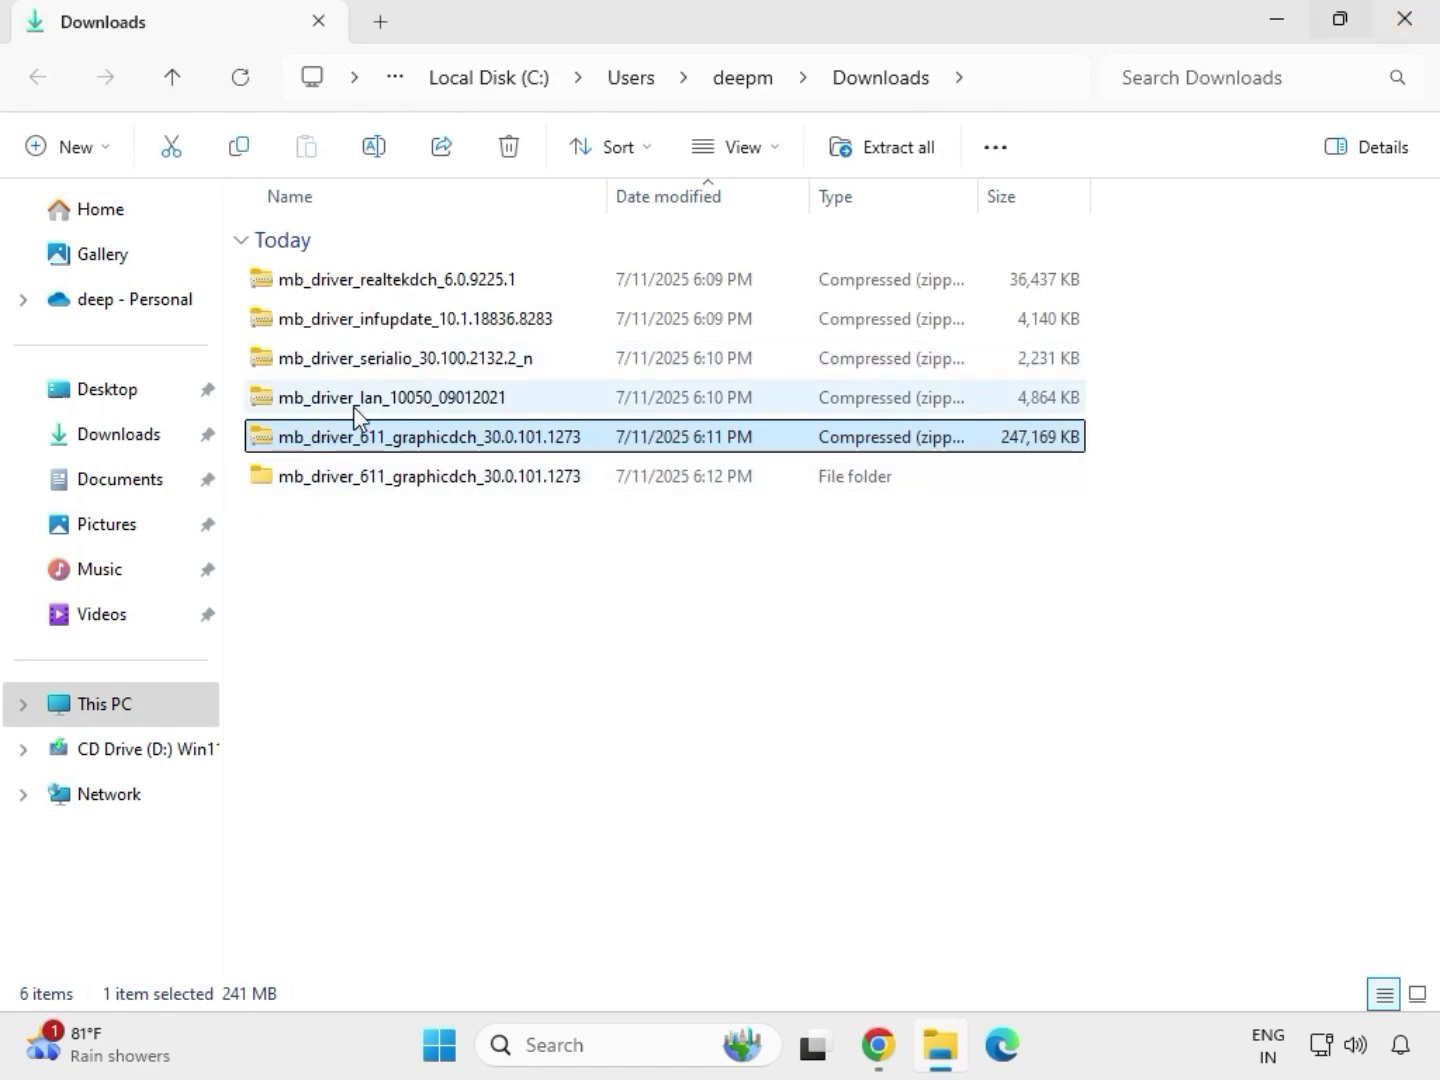
Extract the mb_driver_lan_10050_09012021 archive to its default folder in Downloads and close the window of extracted files.
click(364, 405)
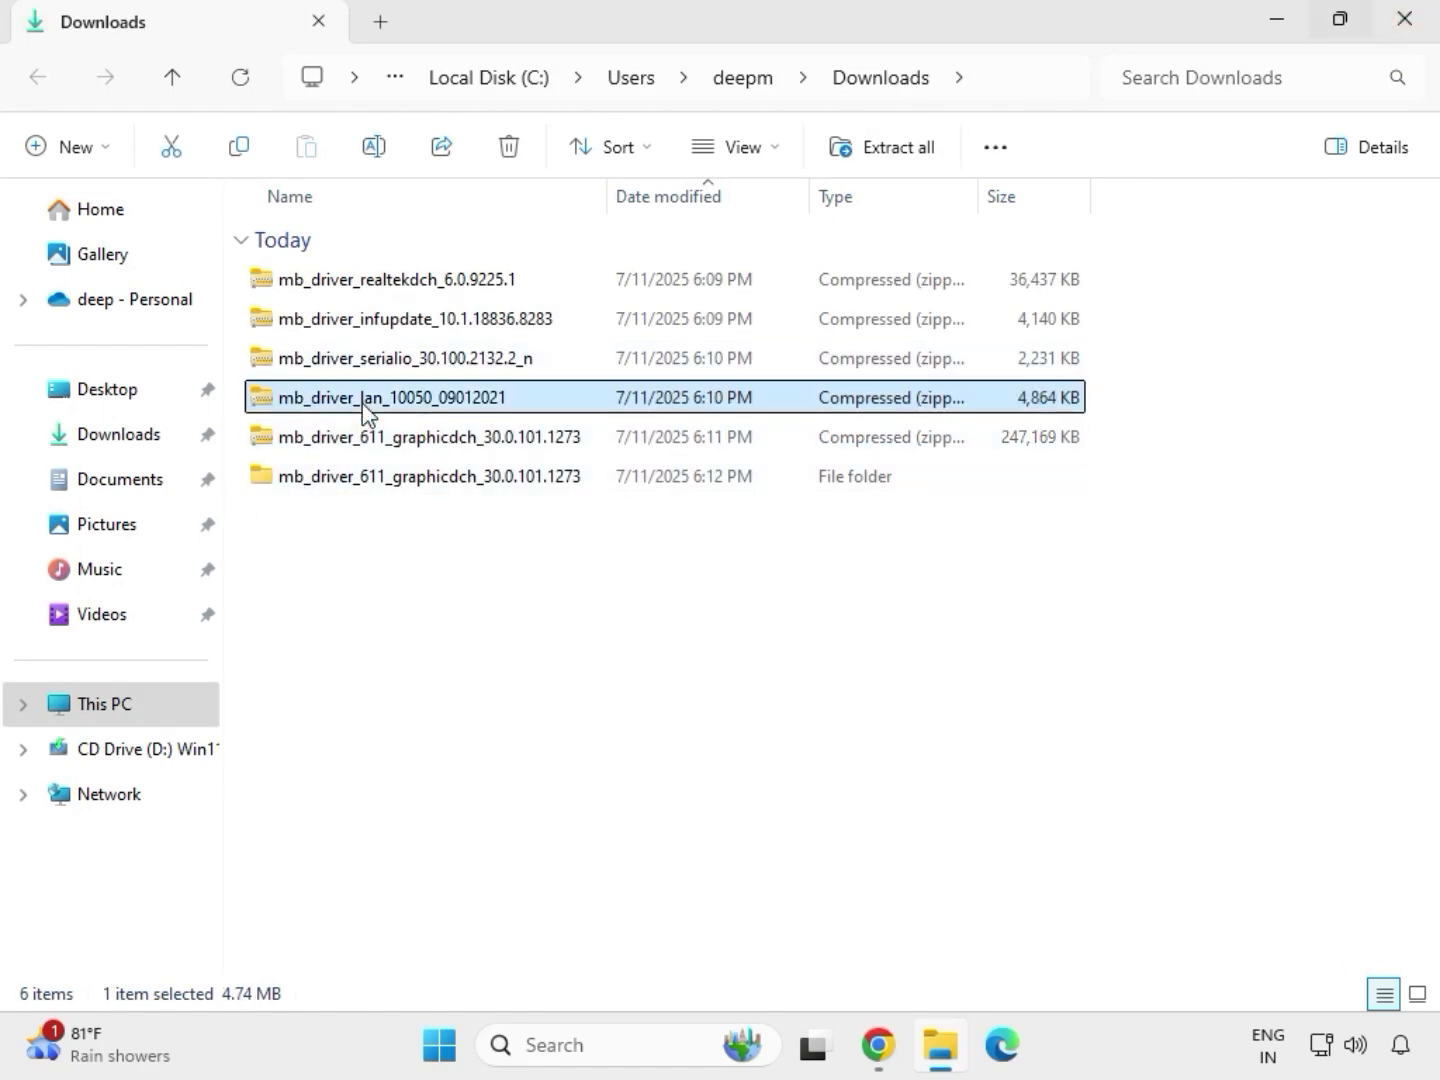
right_click(362, 403)
click(478, 789)
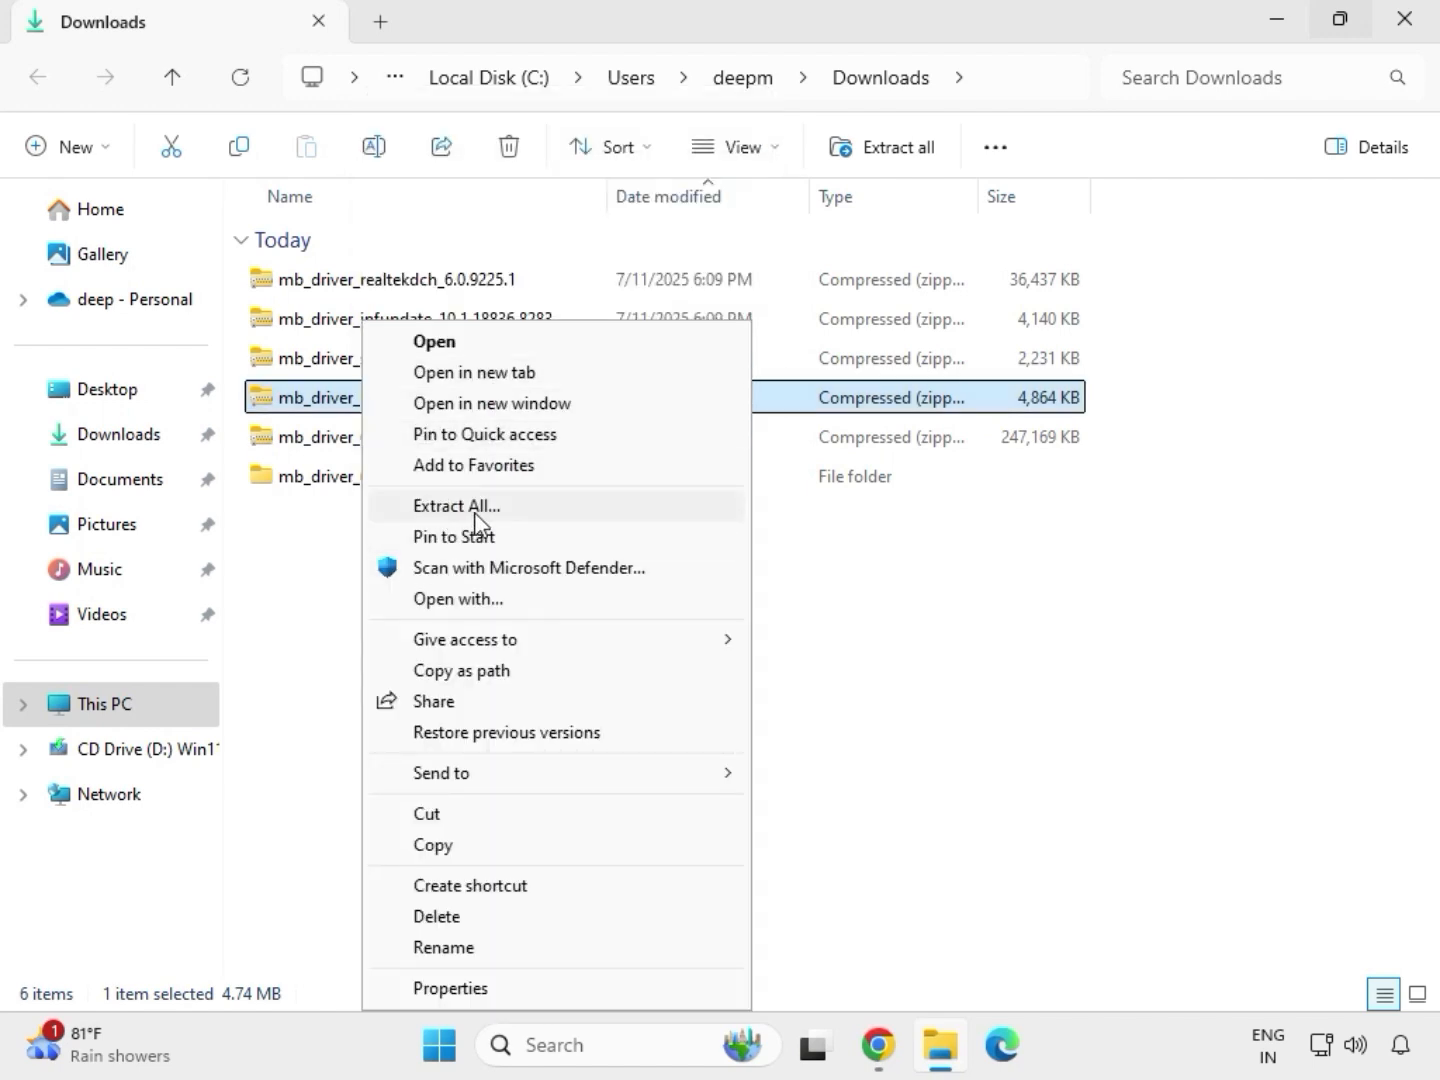
click(468, 509)
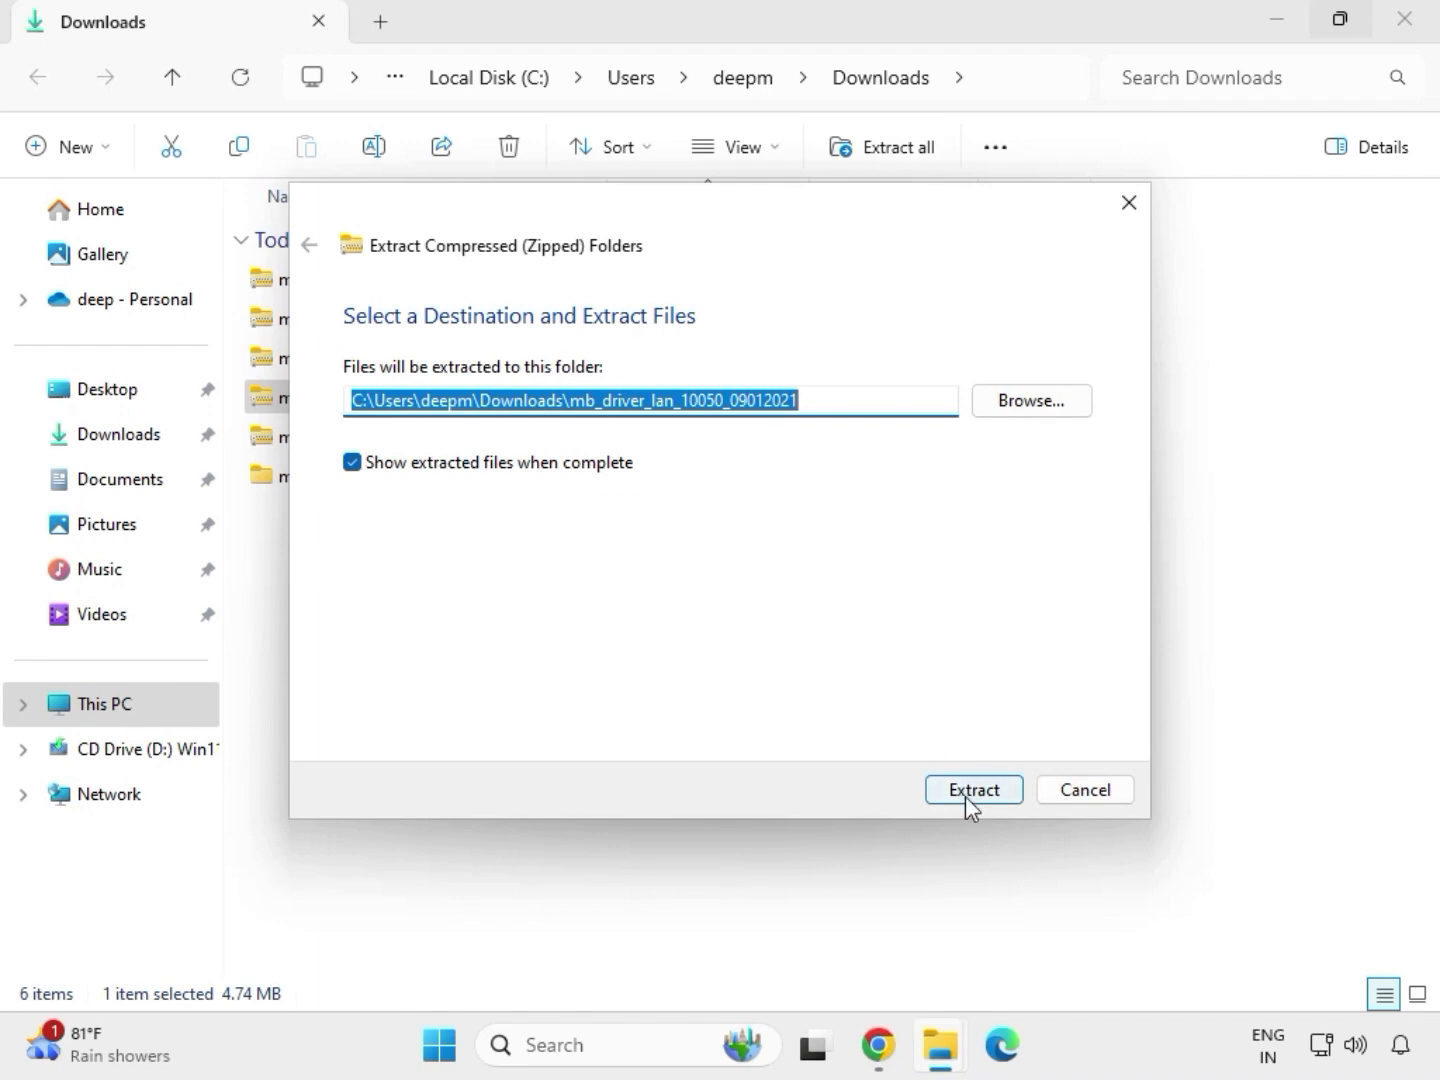
click(965, 796)
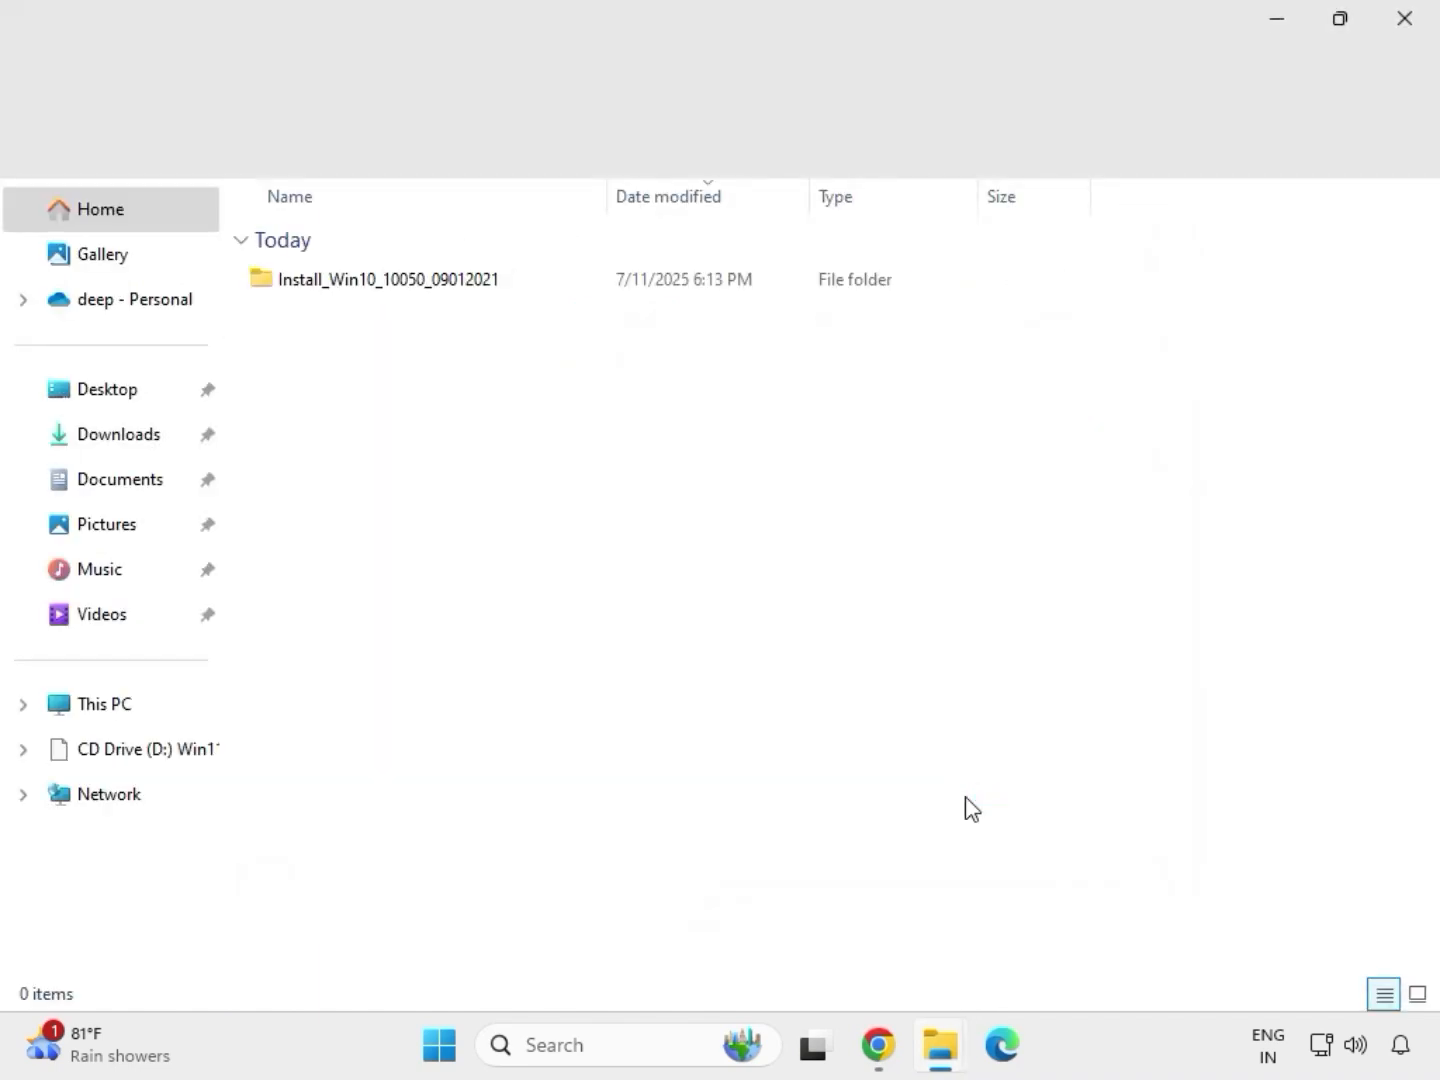
click(1405, 20)
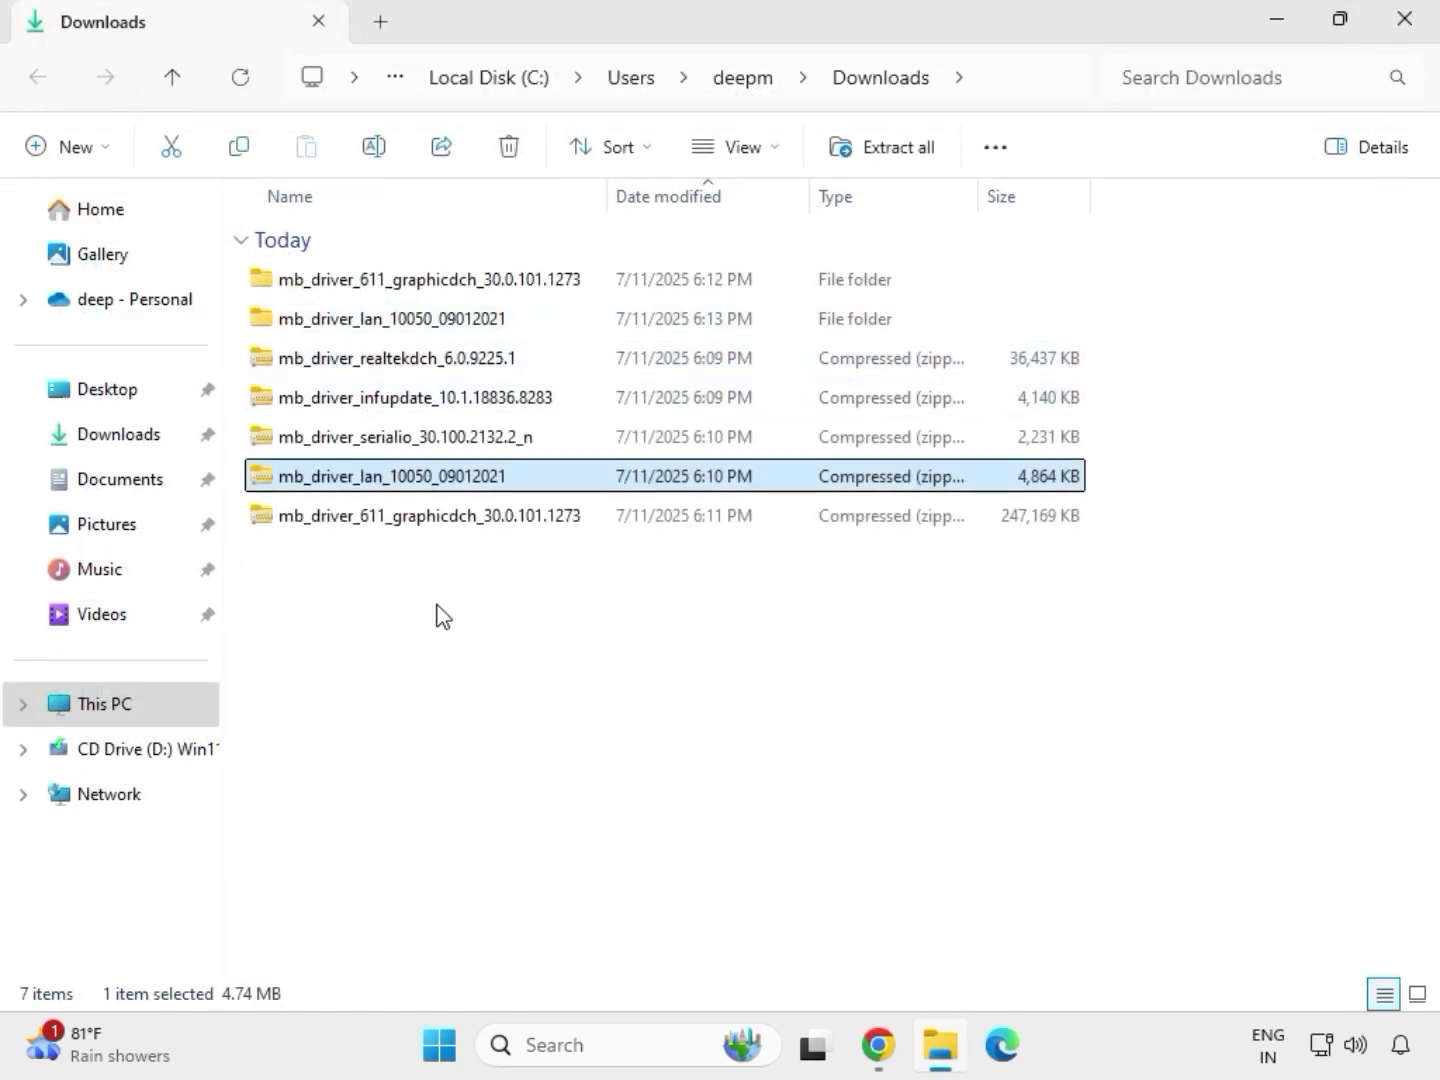
Extract the mb_driver_serialio_30.100.2132.2_n archive to its default folder in Downloads and close the window of extracted files.
click(360, 447)
right_click(360, 448)
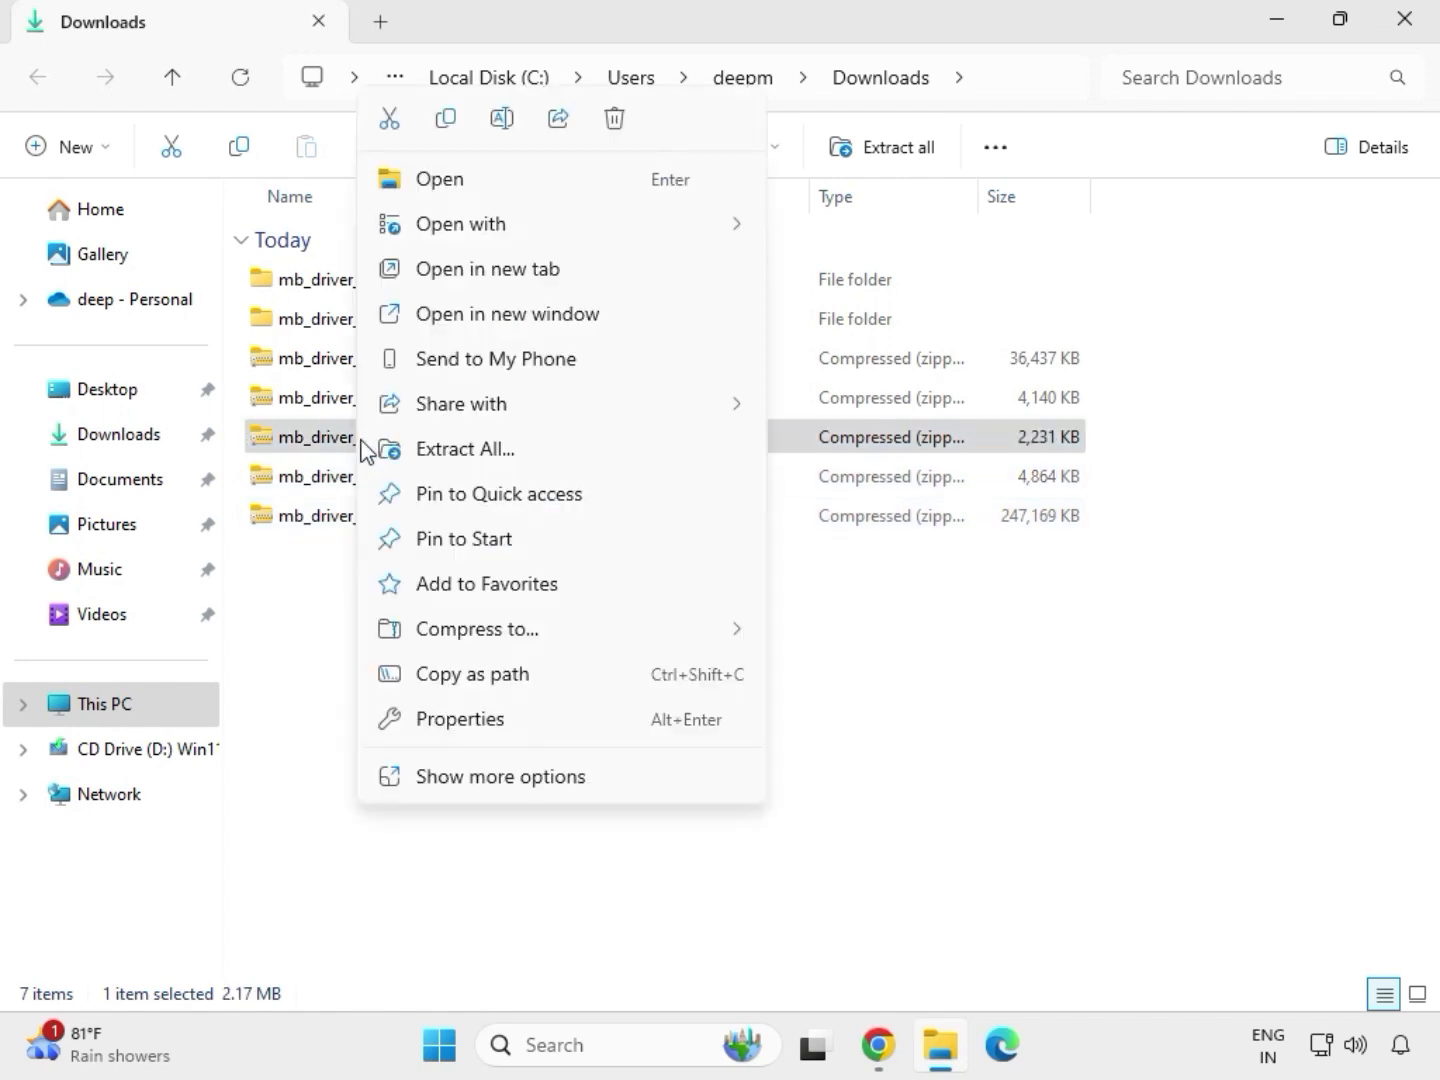
click(438, 448)
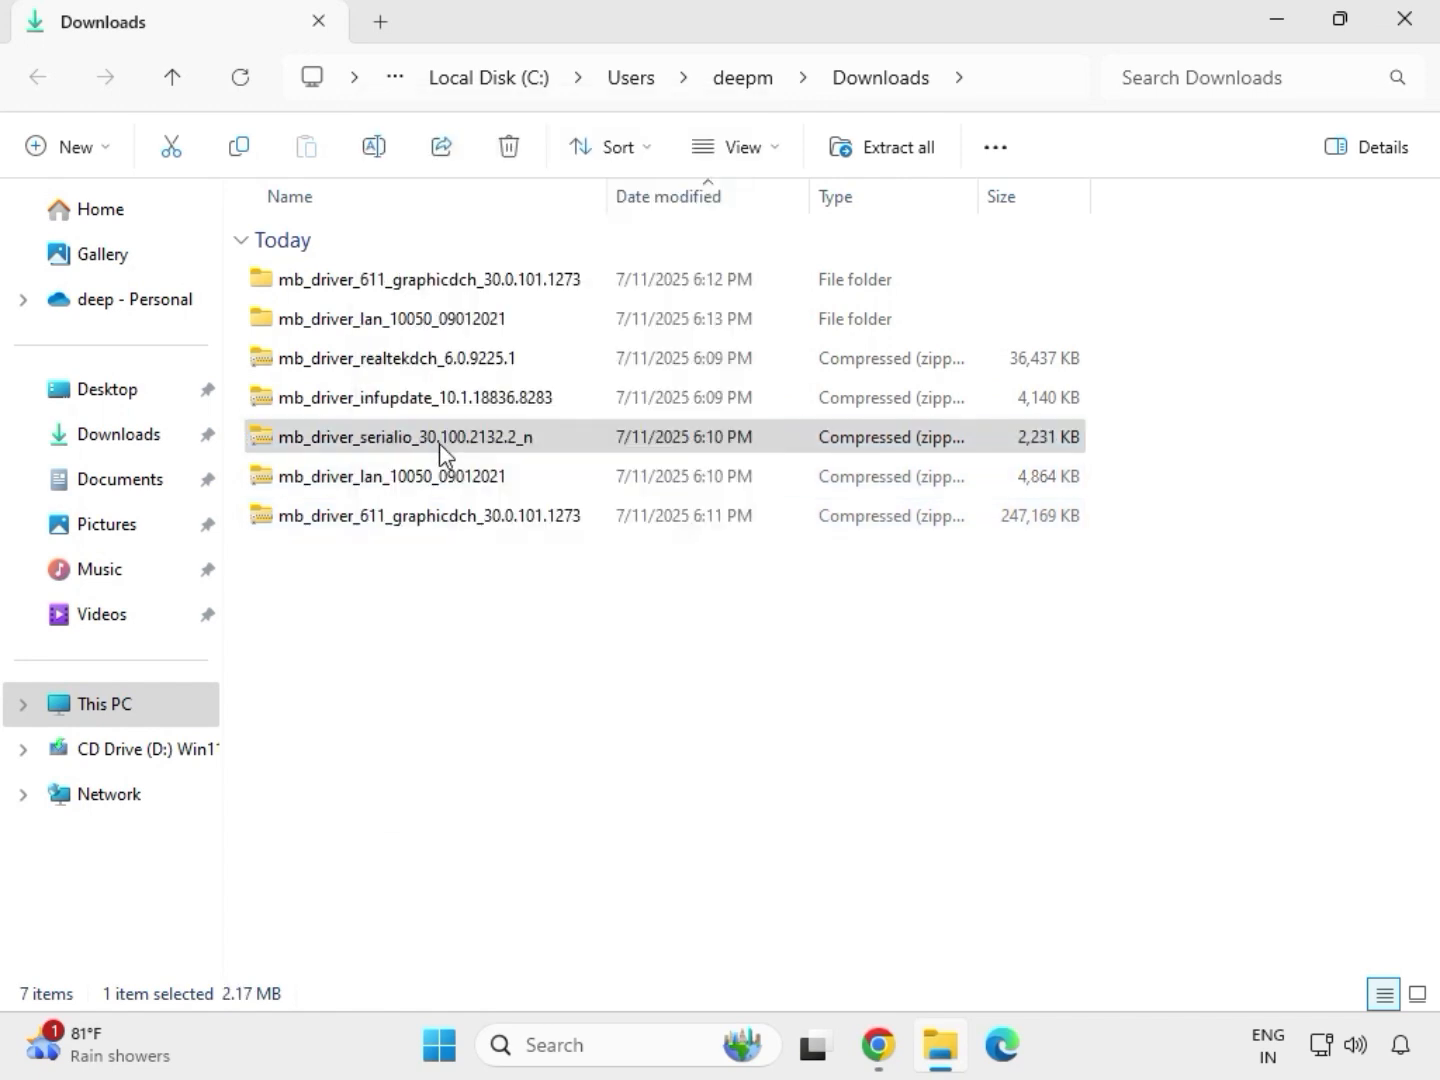
click(962, 790)
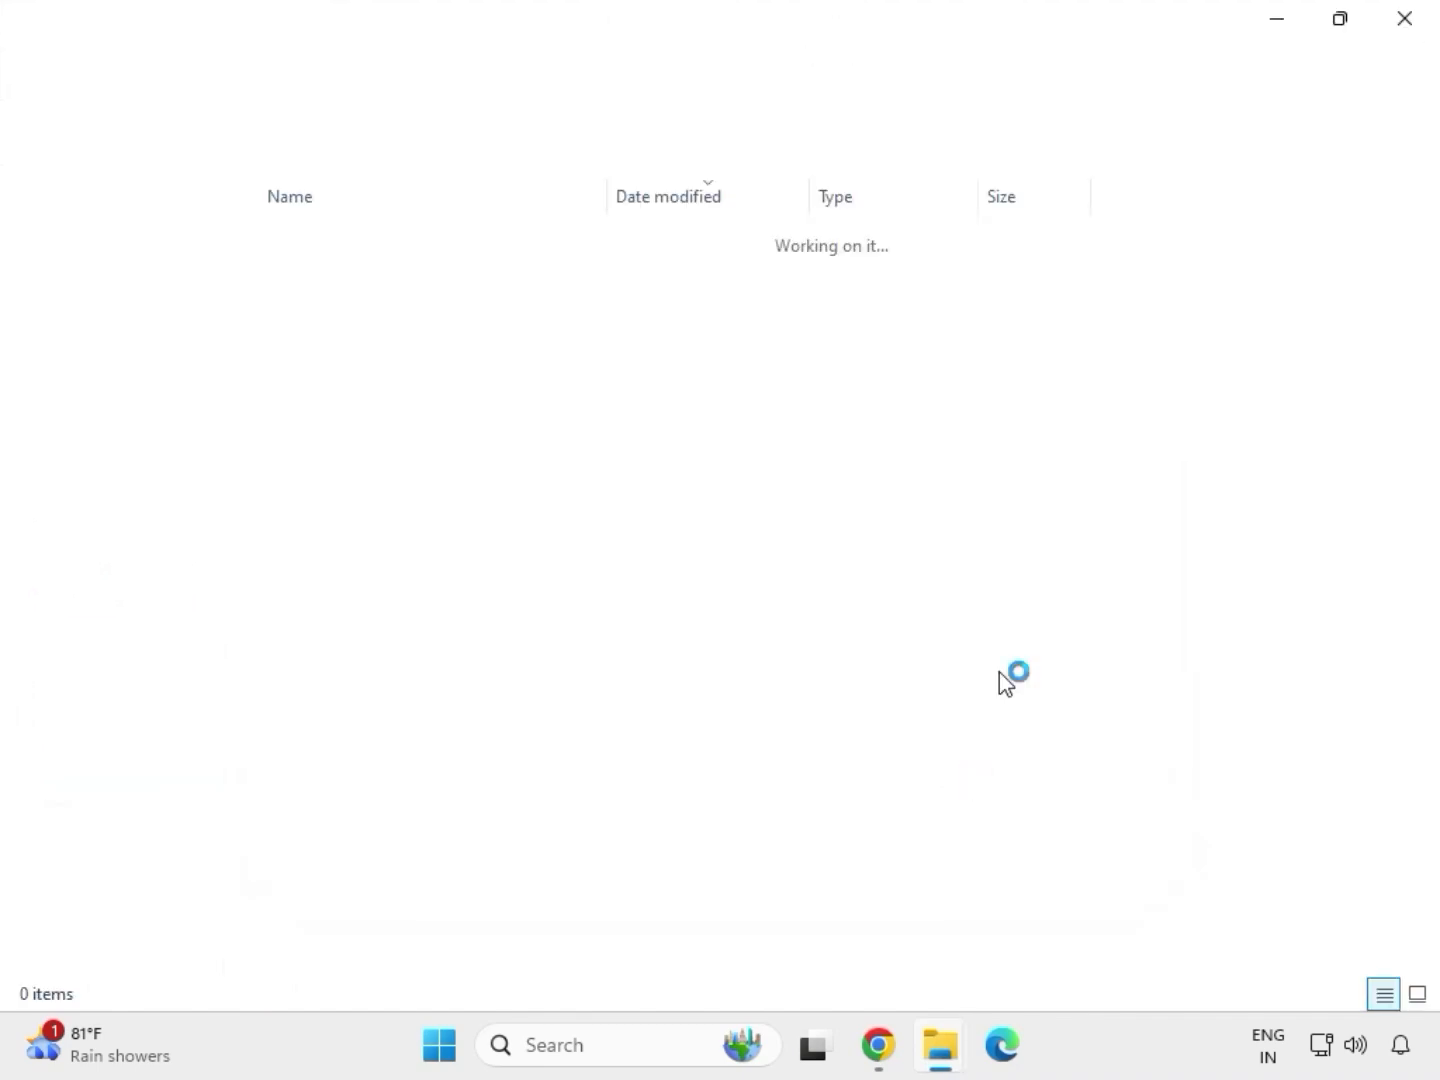
click(1404, 22)
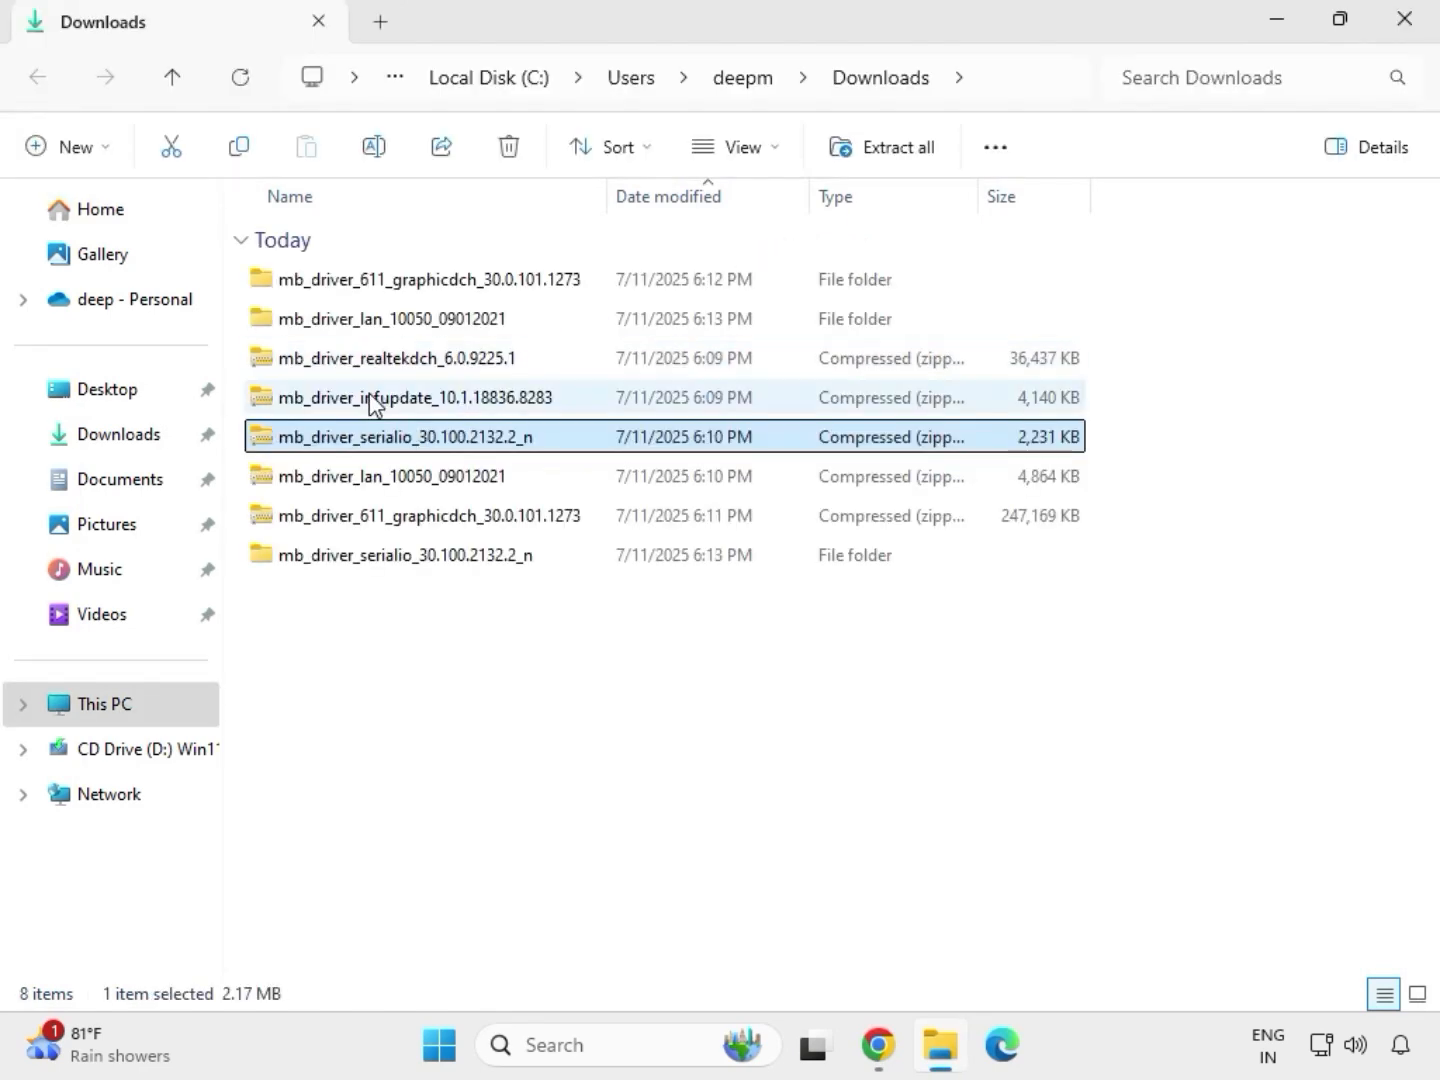
Extract the mb_driver_infupdate_10.1.18836.8283 archive to its default folder in Downloads and close the window of extracted files.
click(374, 401)
right_click(373, 404)
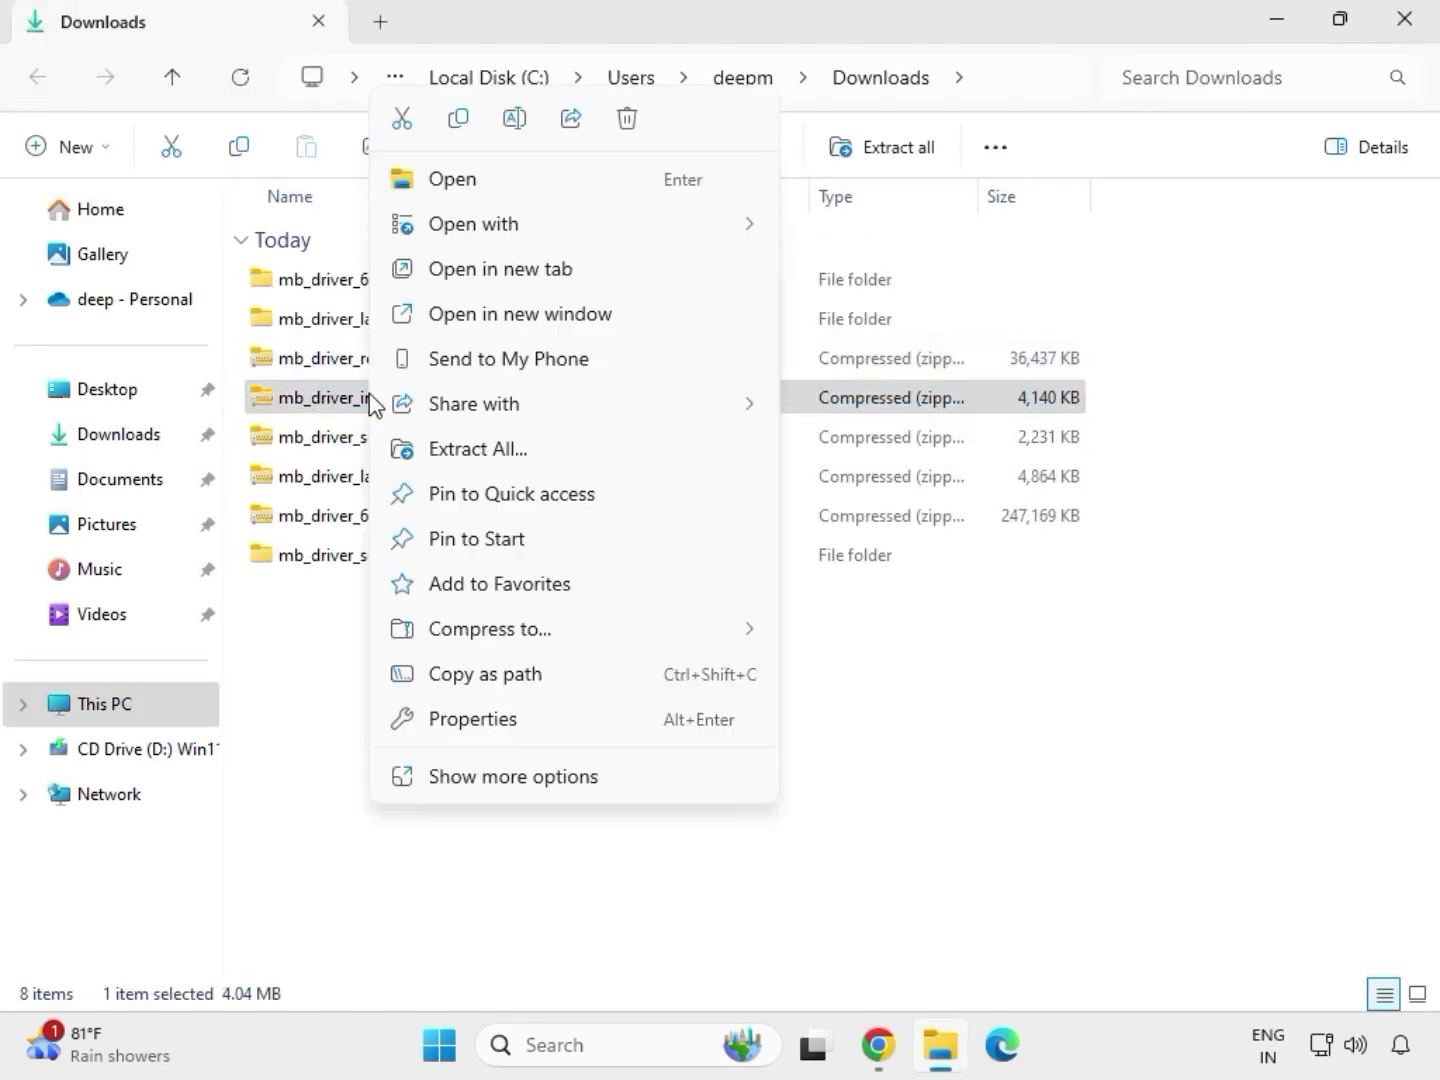
click(506, 450)
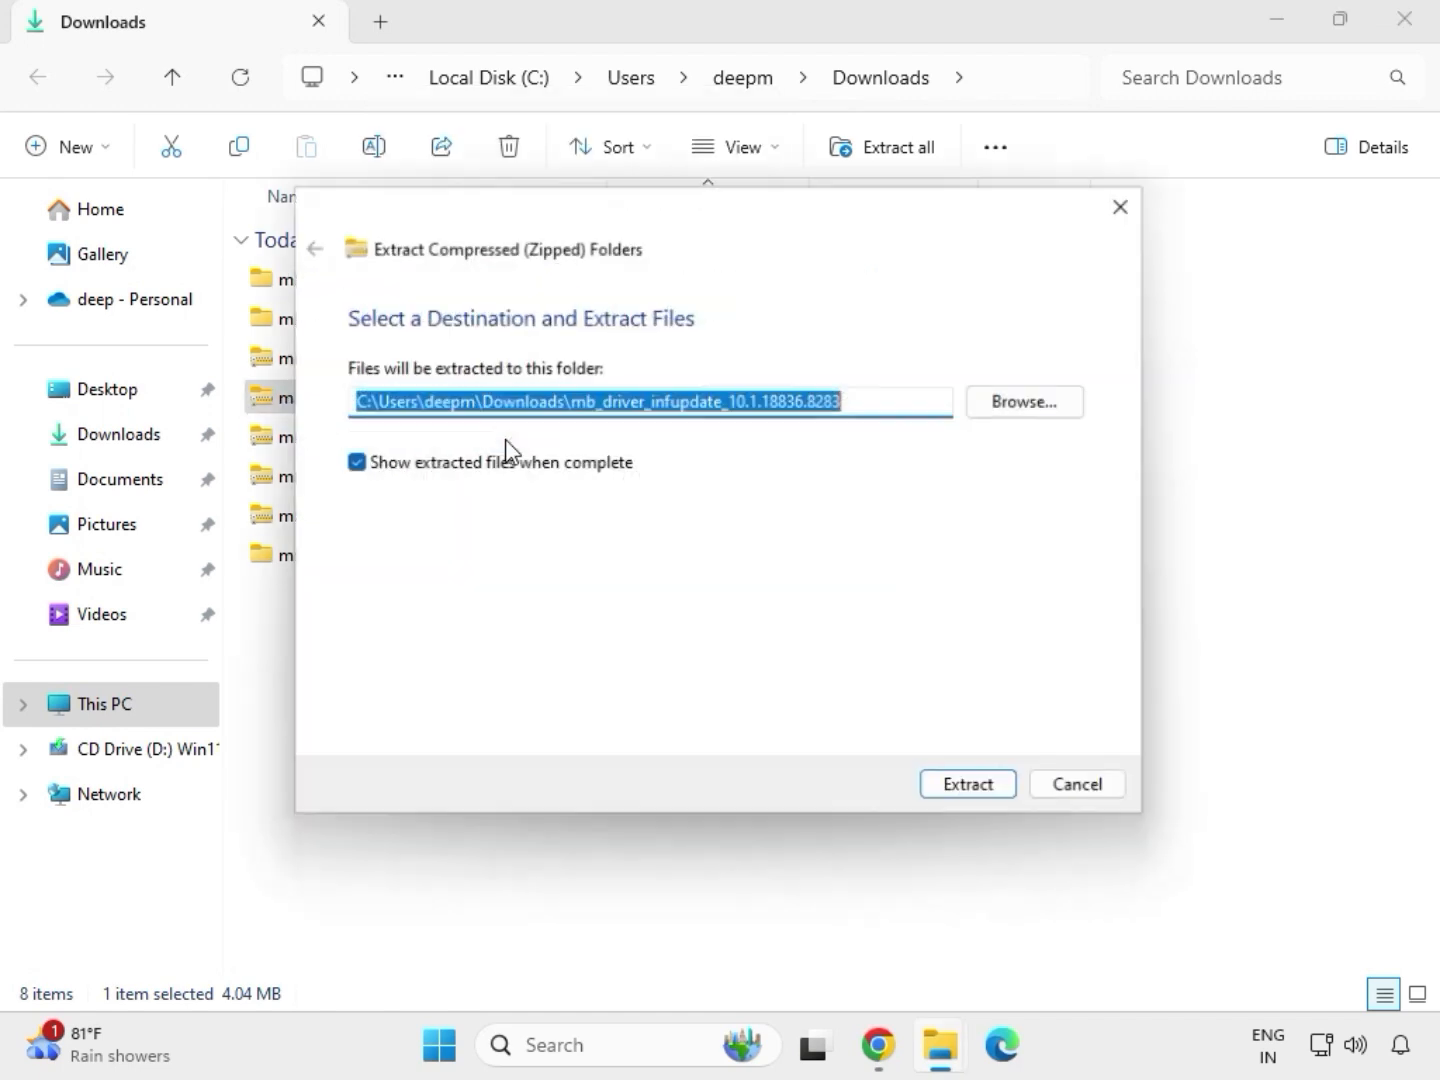
click(958, 800)
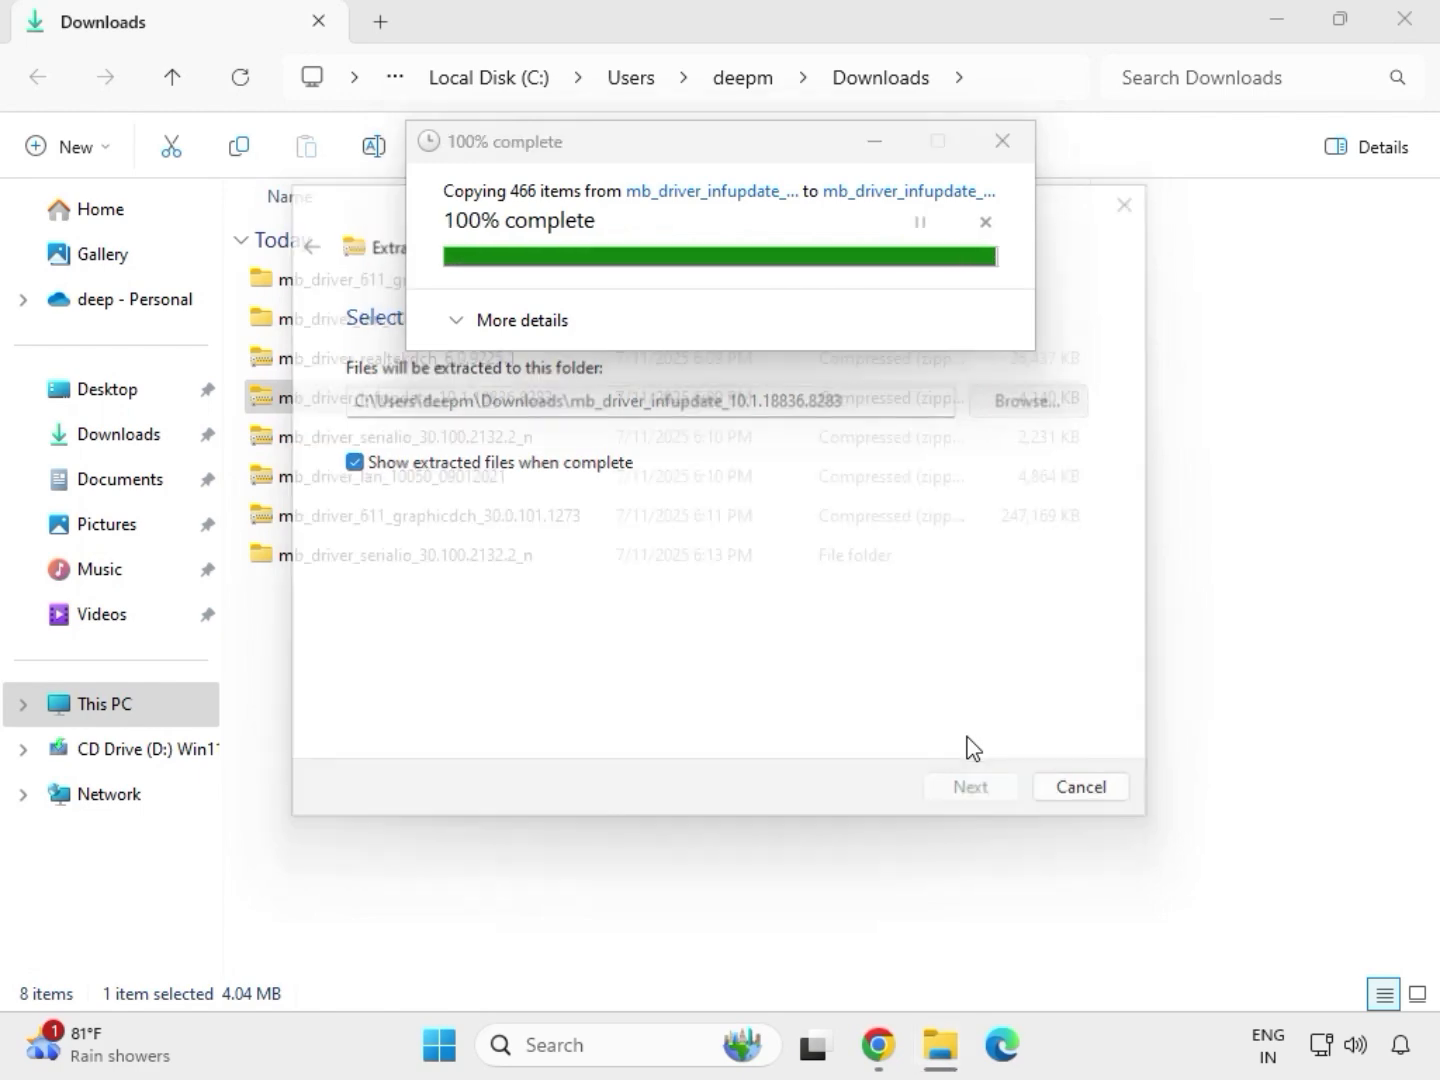
click(1405, 20)
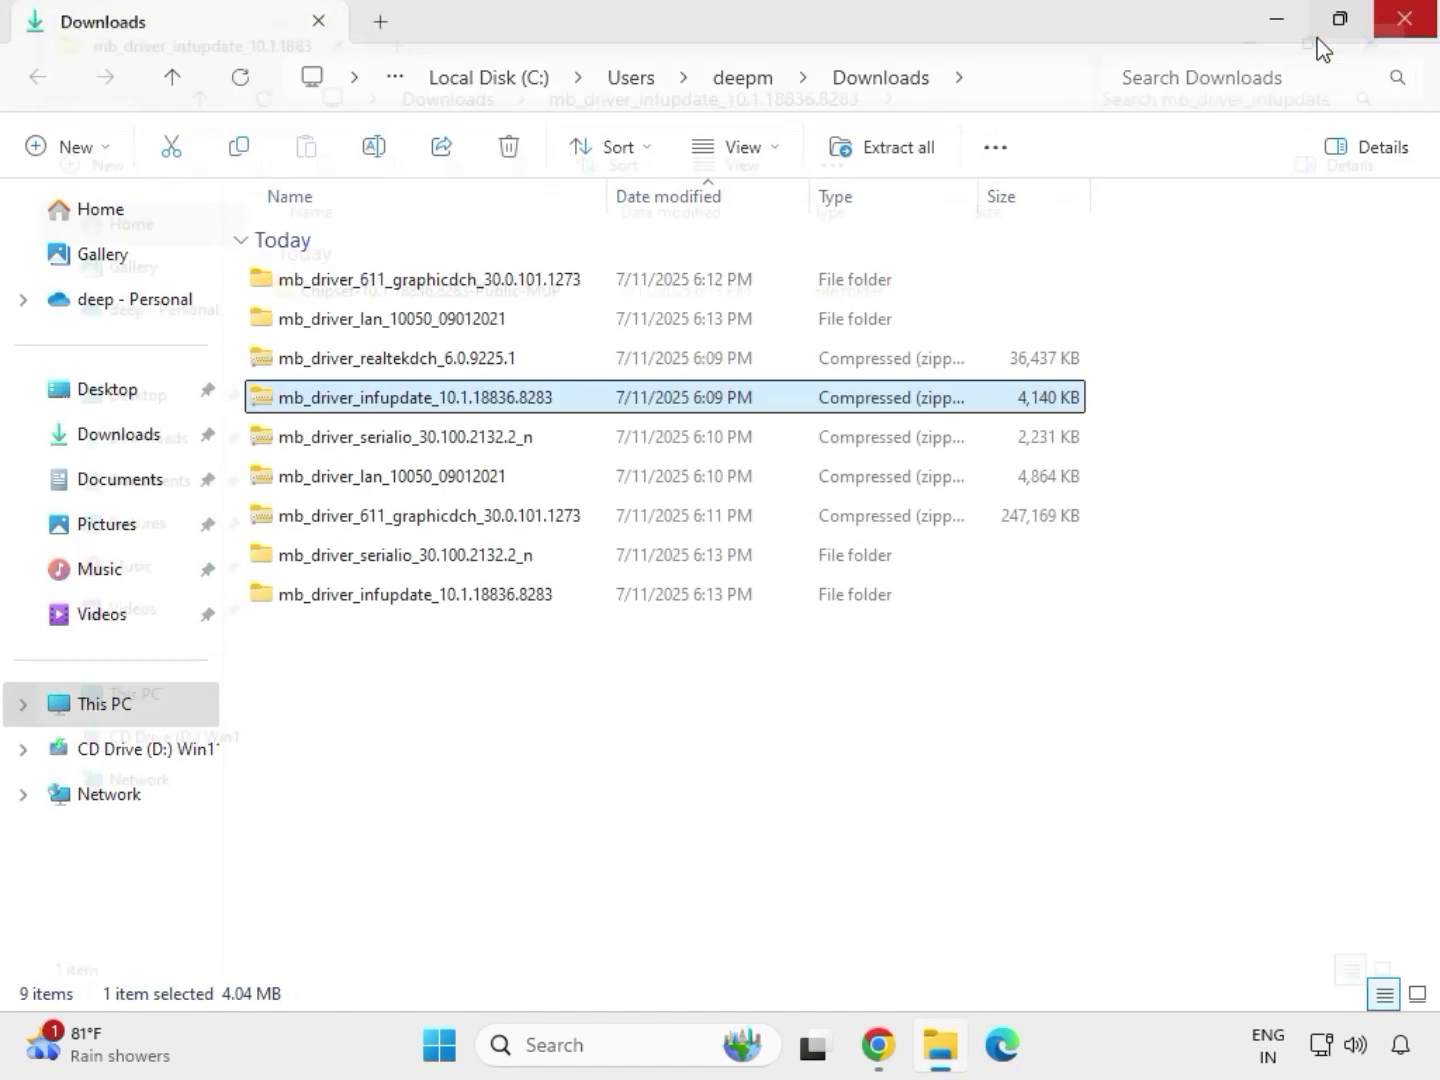
Extract the mb_driver_realtekdch_6.0.9225.1 archive to its default folder in Downloads and close the window of extracted files.
click(385, 360)
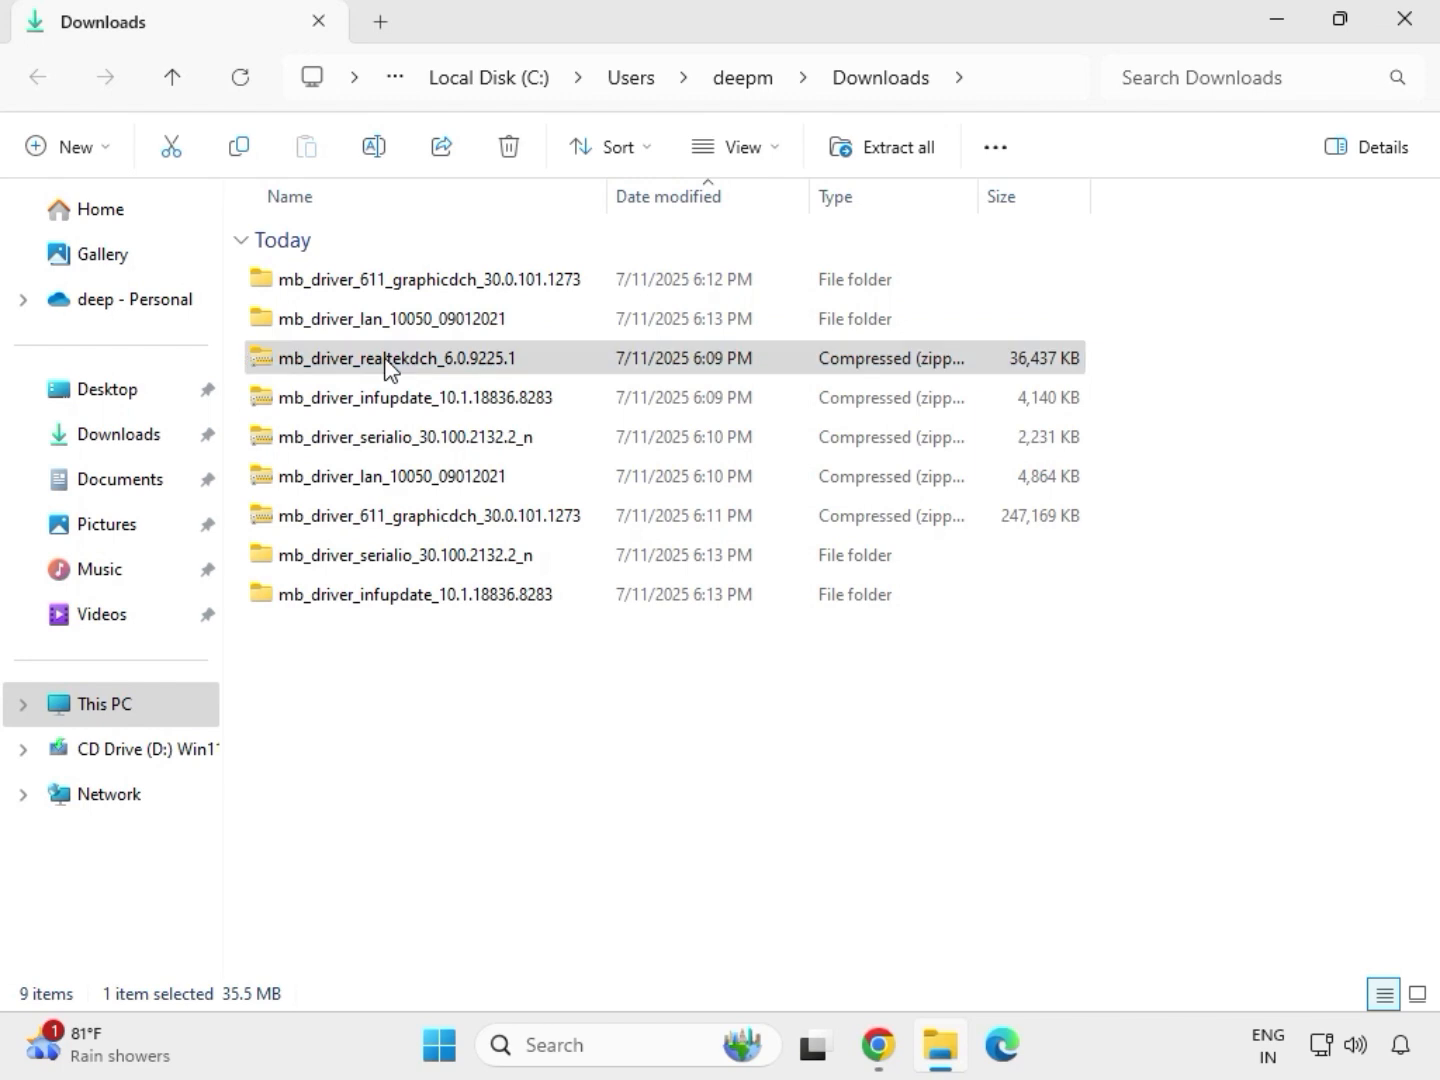
right_click(388, 362)
click(474, 453)
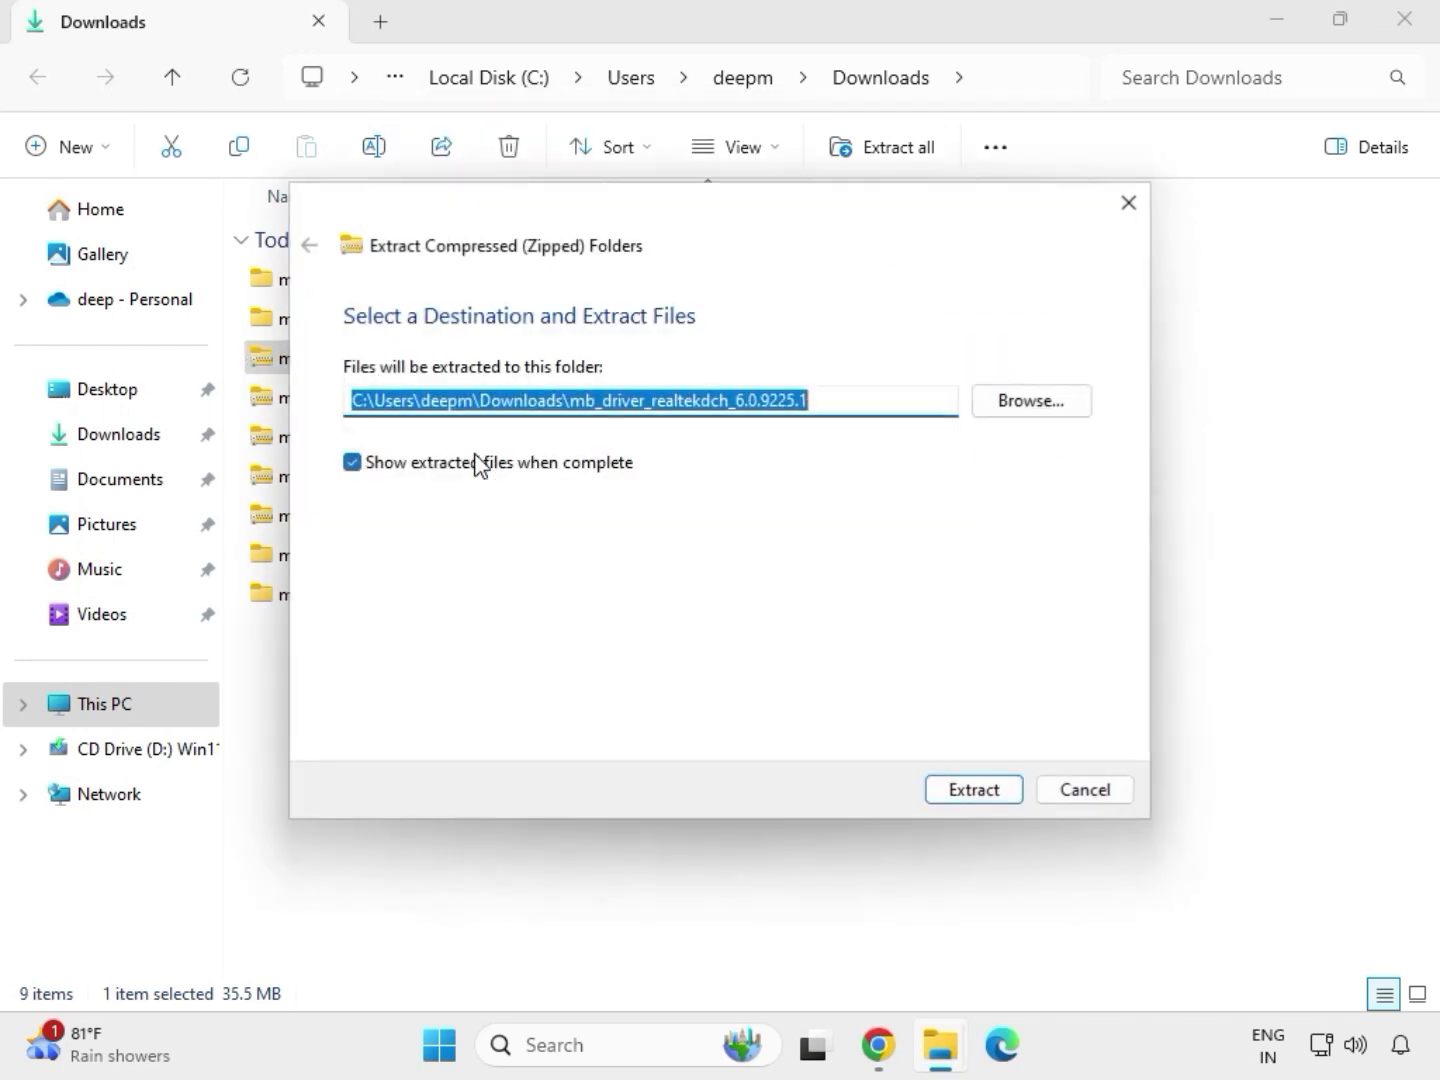
click(942, 792)
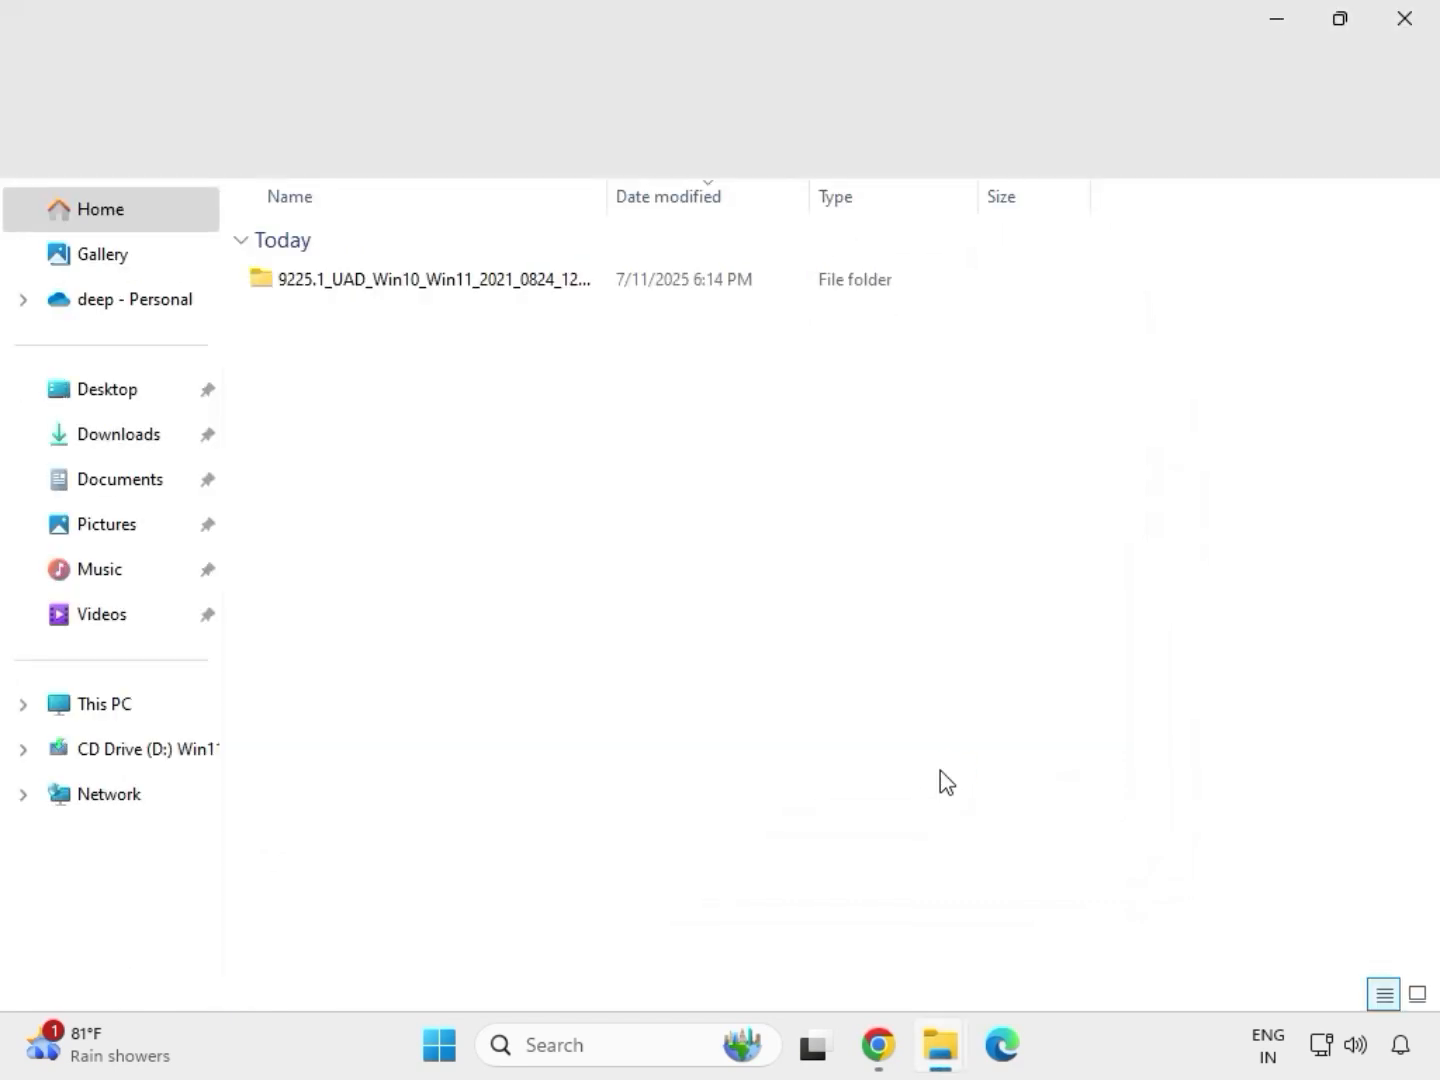
click(1406, 28)
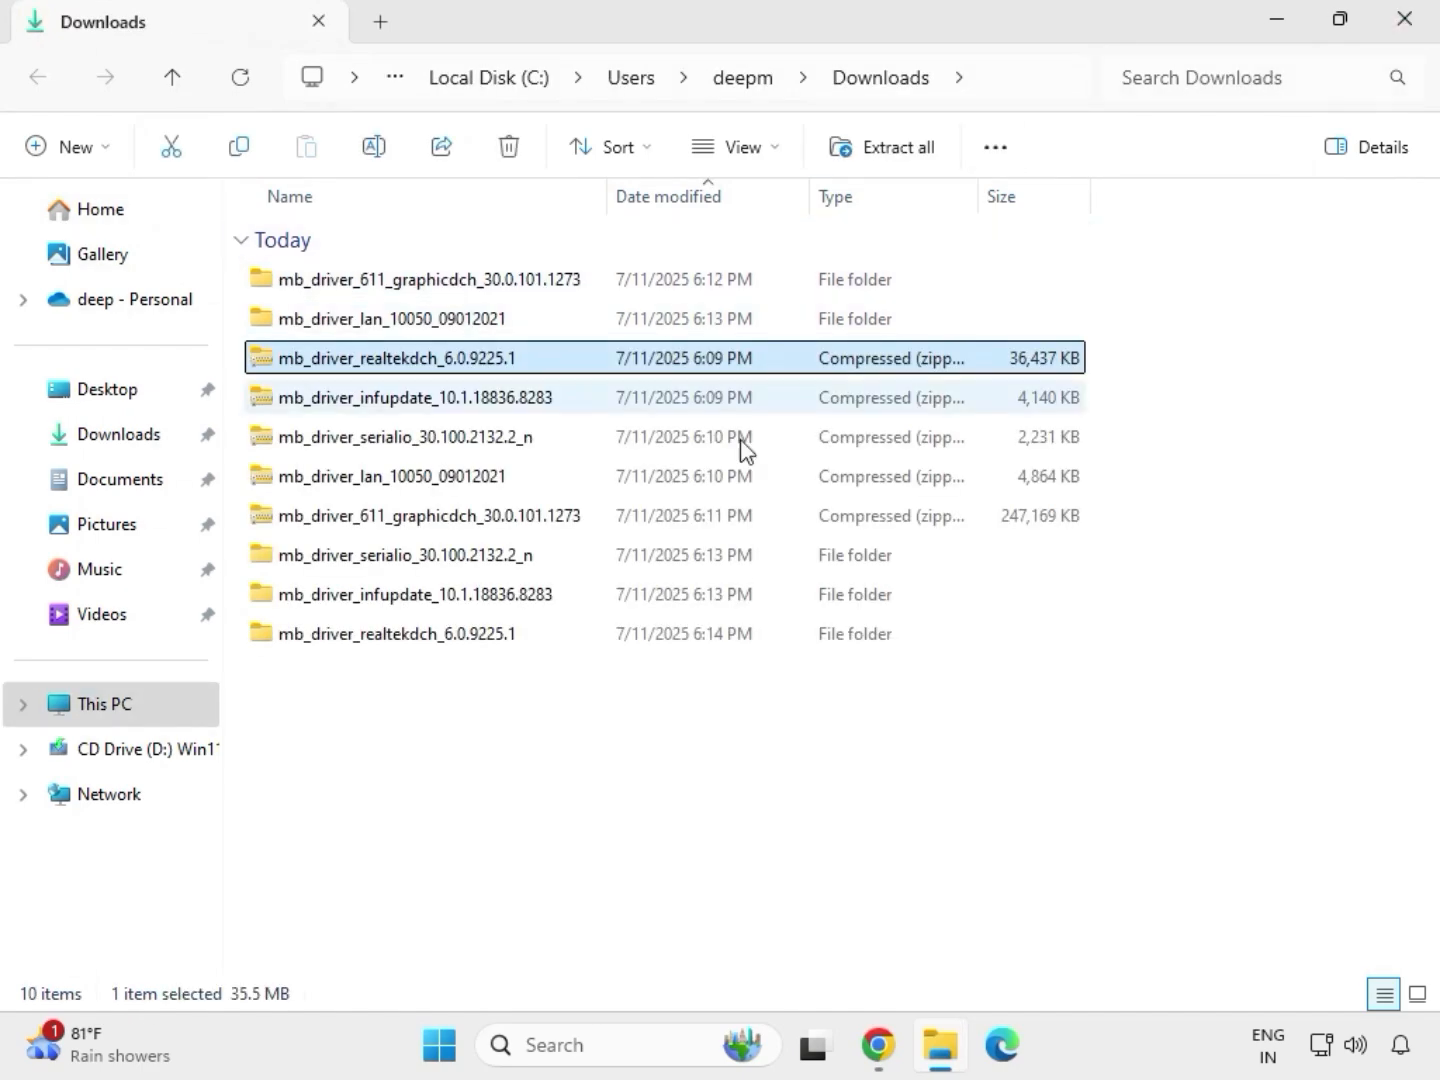
Refresh the Downloads folder listing so the extracted driver folders are grouped ahead of the archives.
click(681, 800)
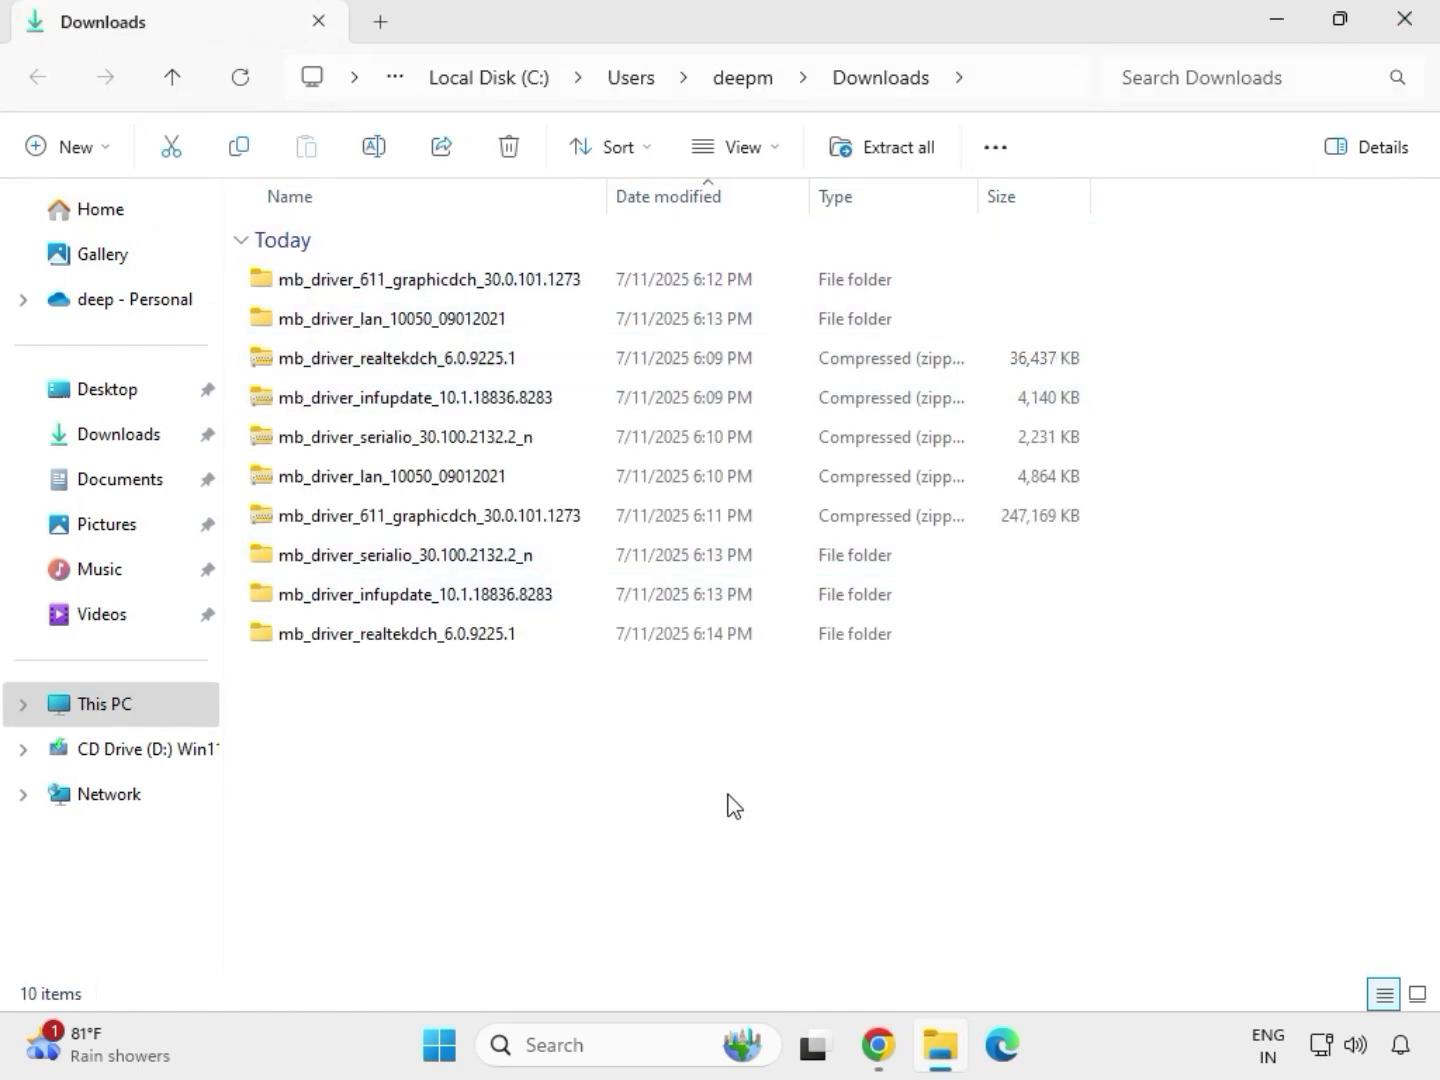
right_click(603, 737)
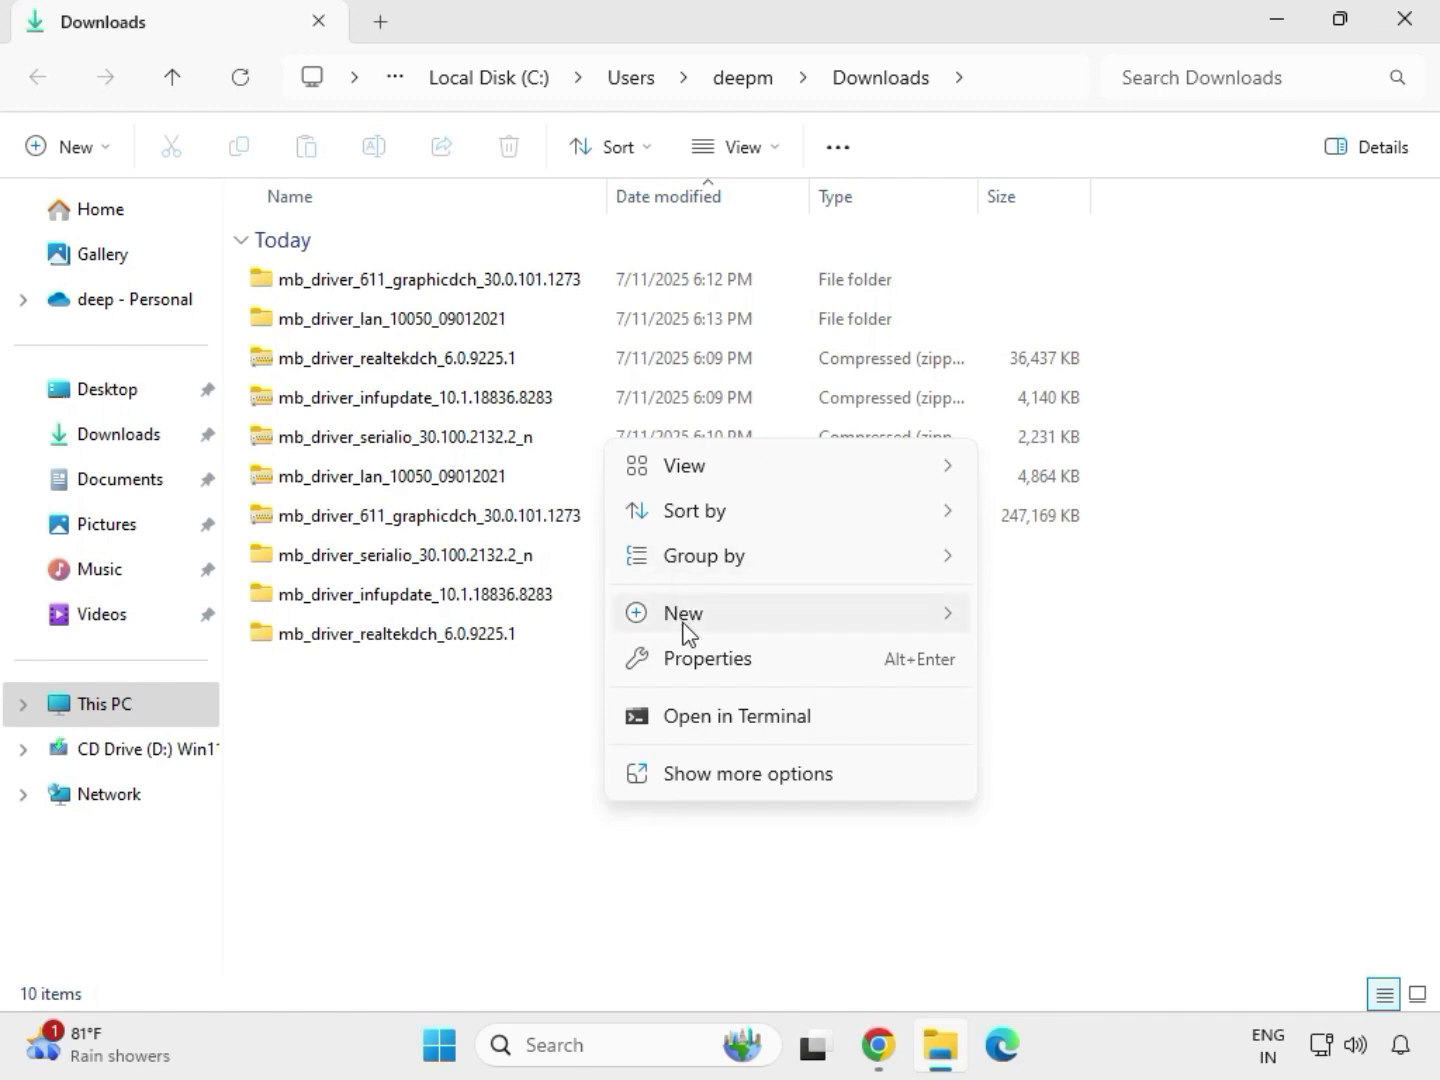
click(571, 712)
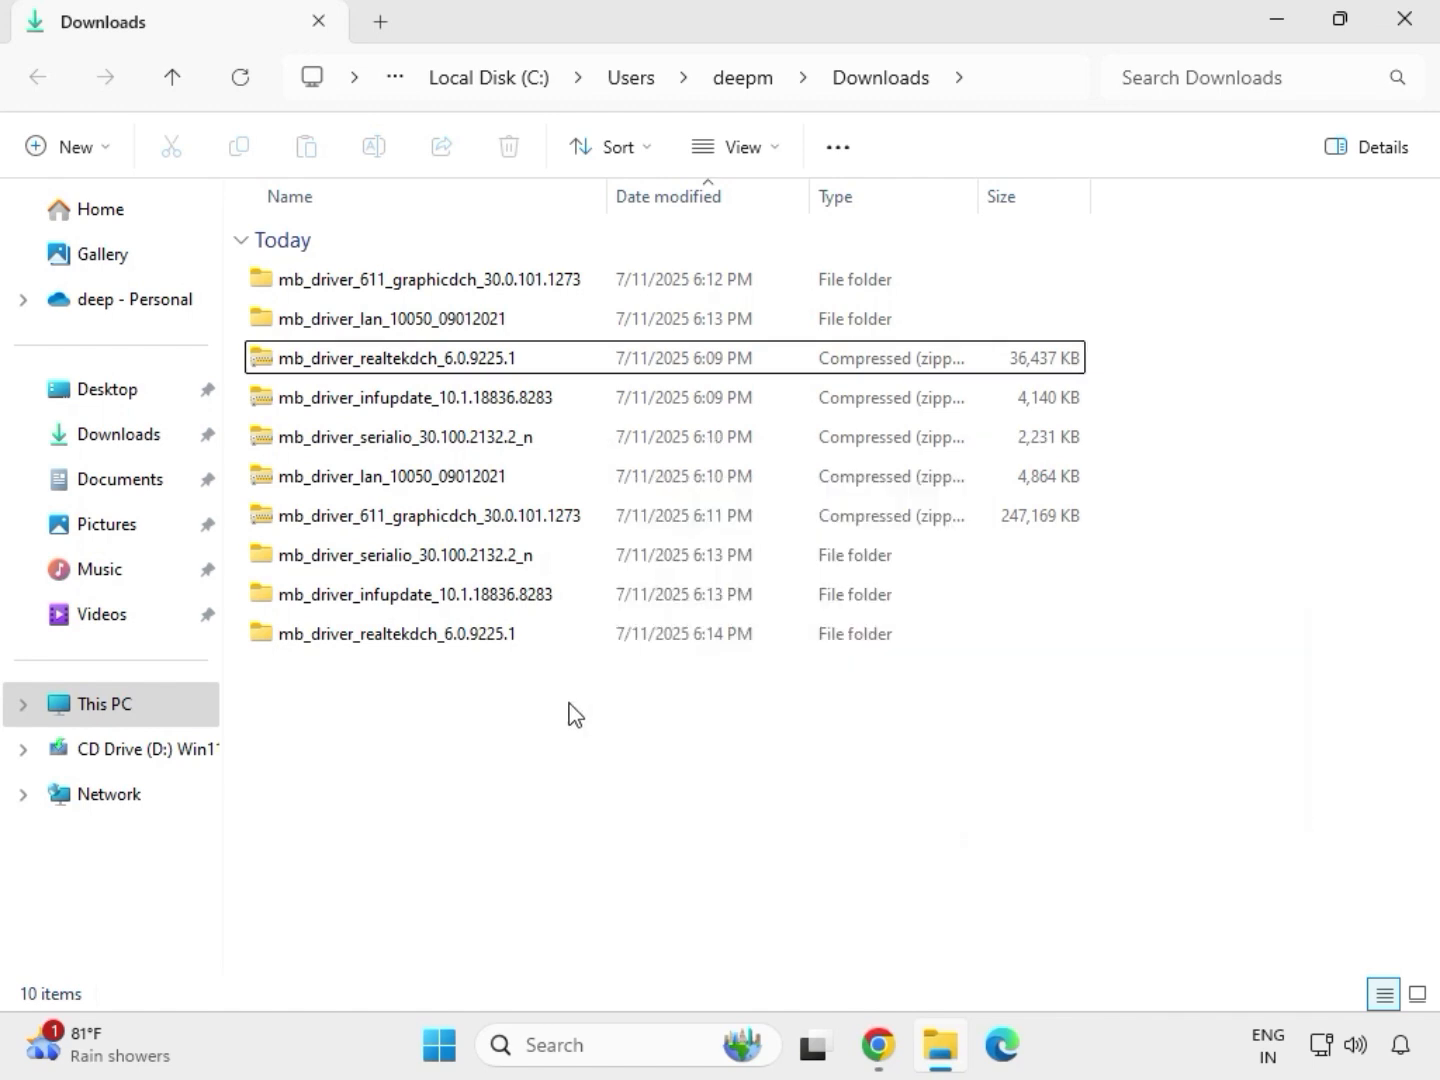
right_click(571, 714)
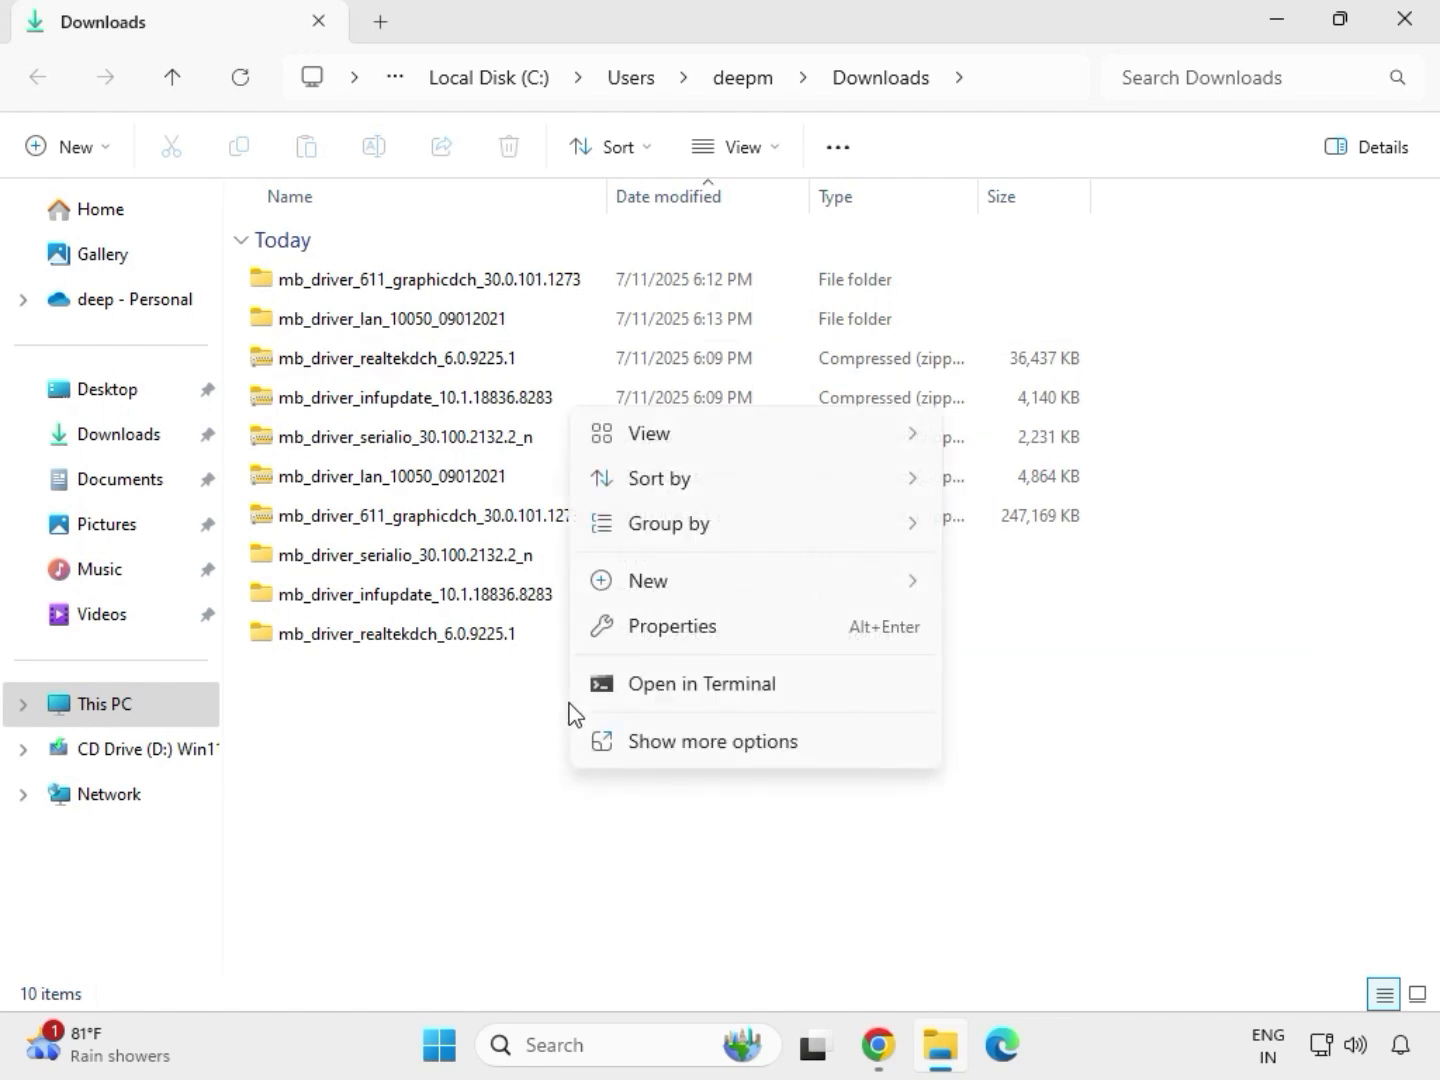
click(653, 740)
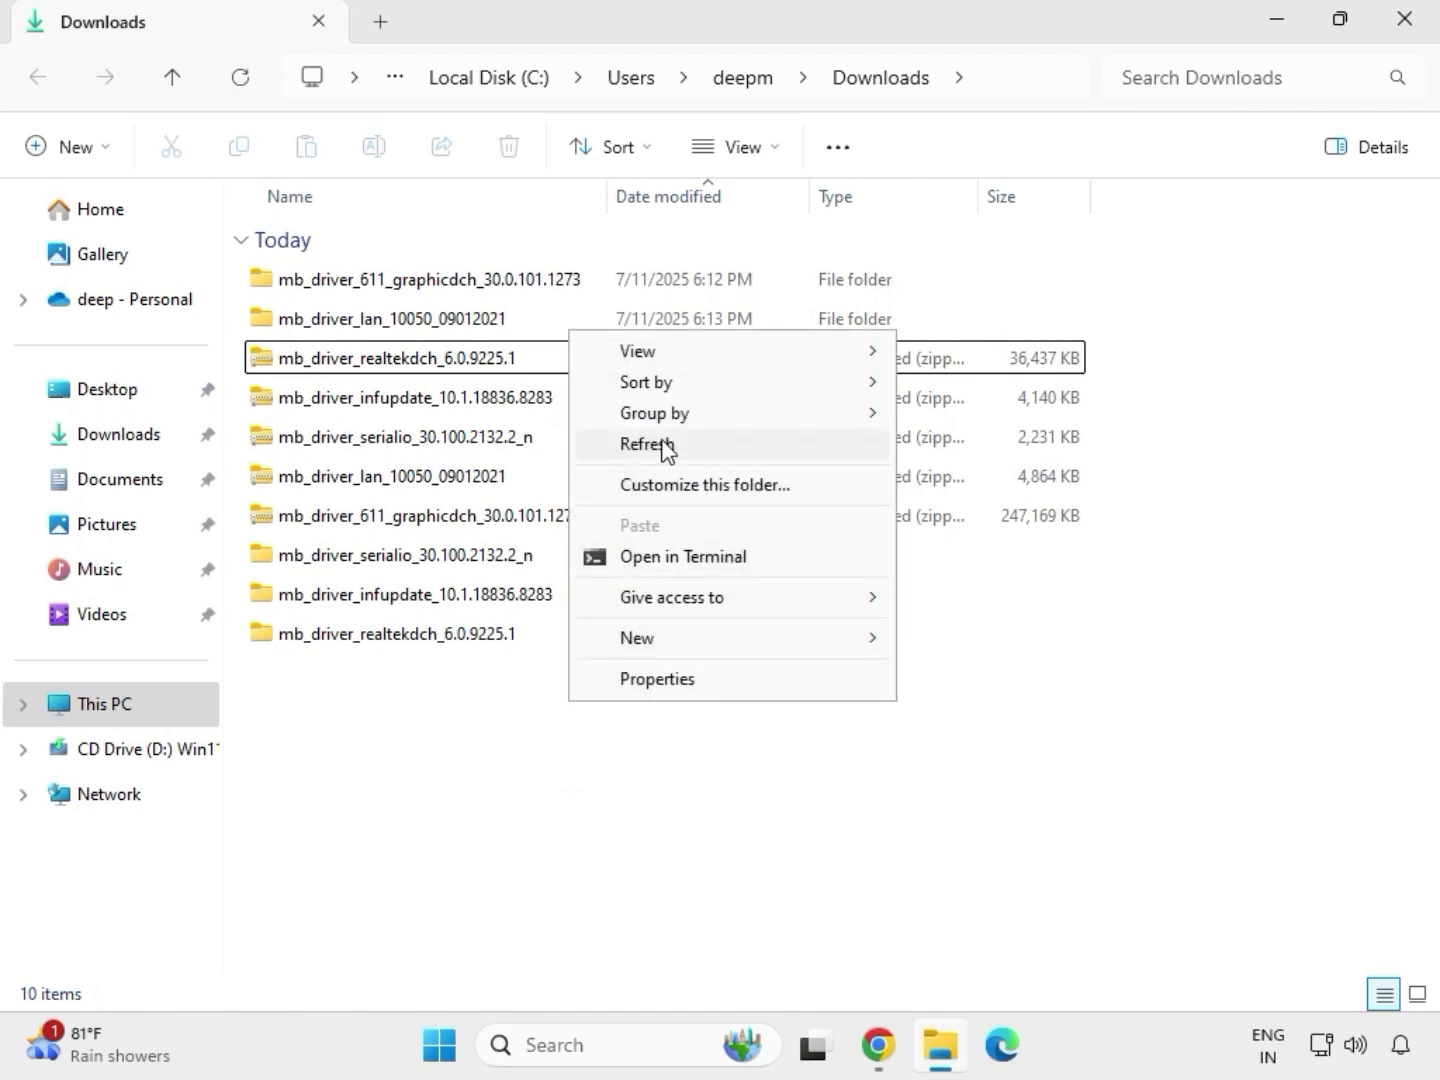
click(662, 445)
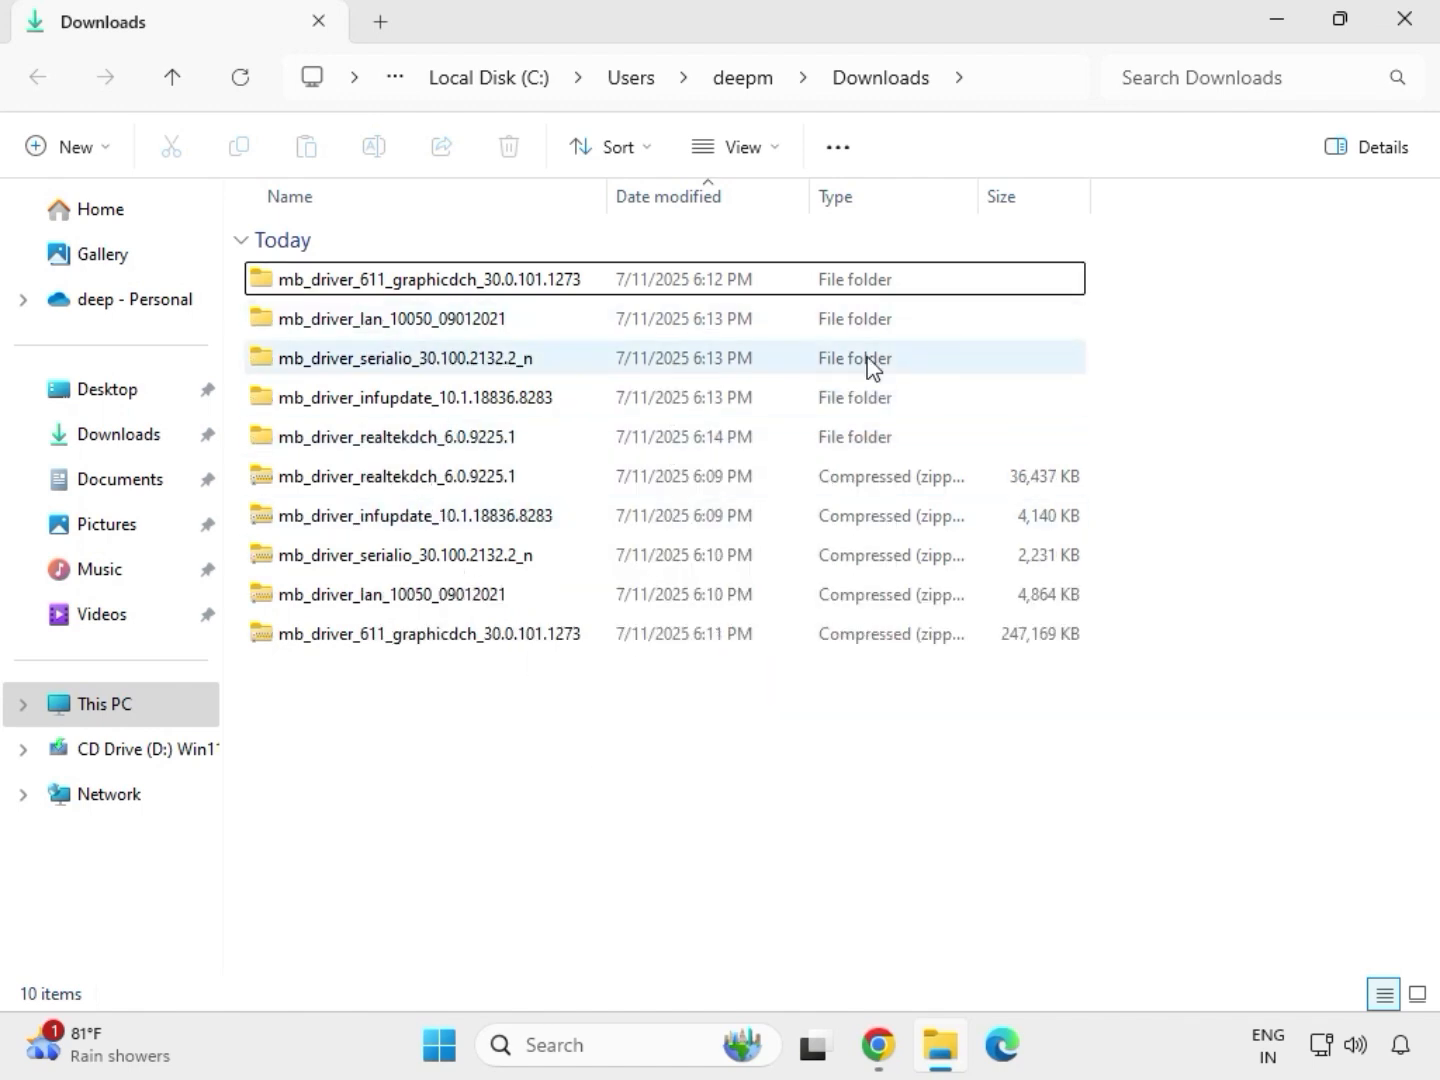
Open the extracted mb_driver_611_graphicdch_30.0.101.1273 folder and run its graphics driver installer as administrator, allowing it to make changes to the device.
drag(1106, 444, 421, 291)
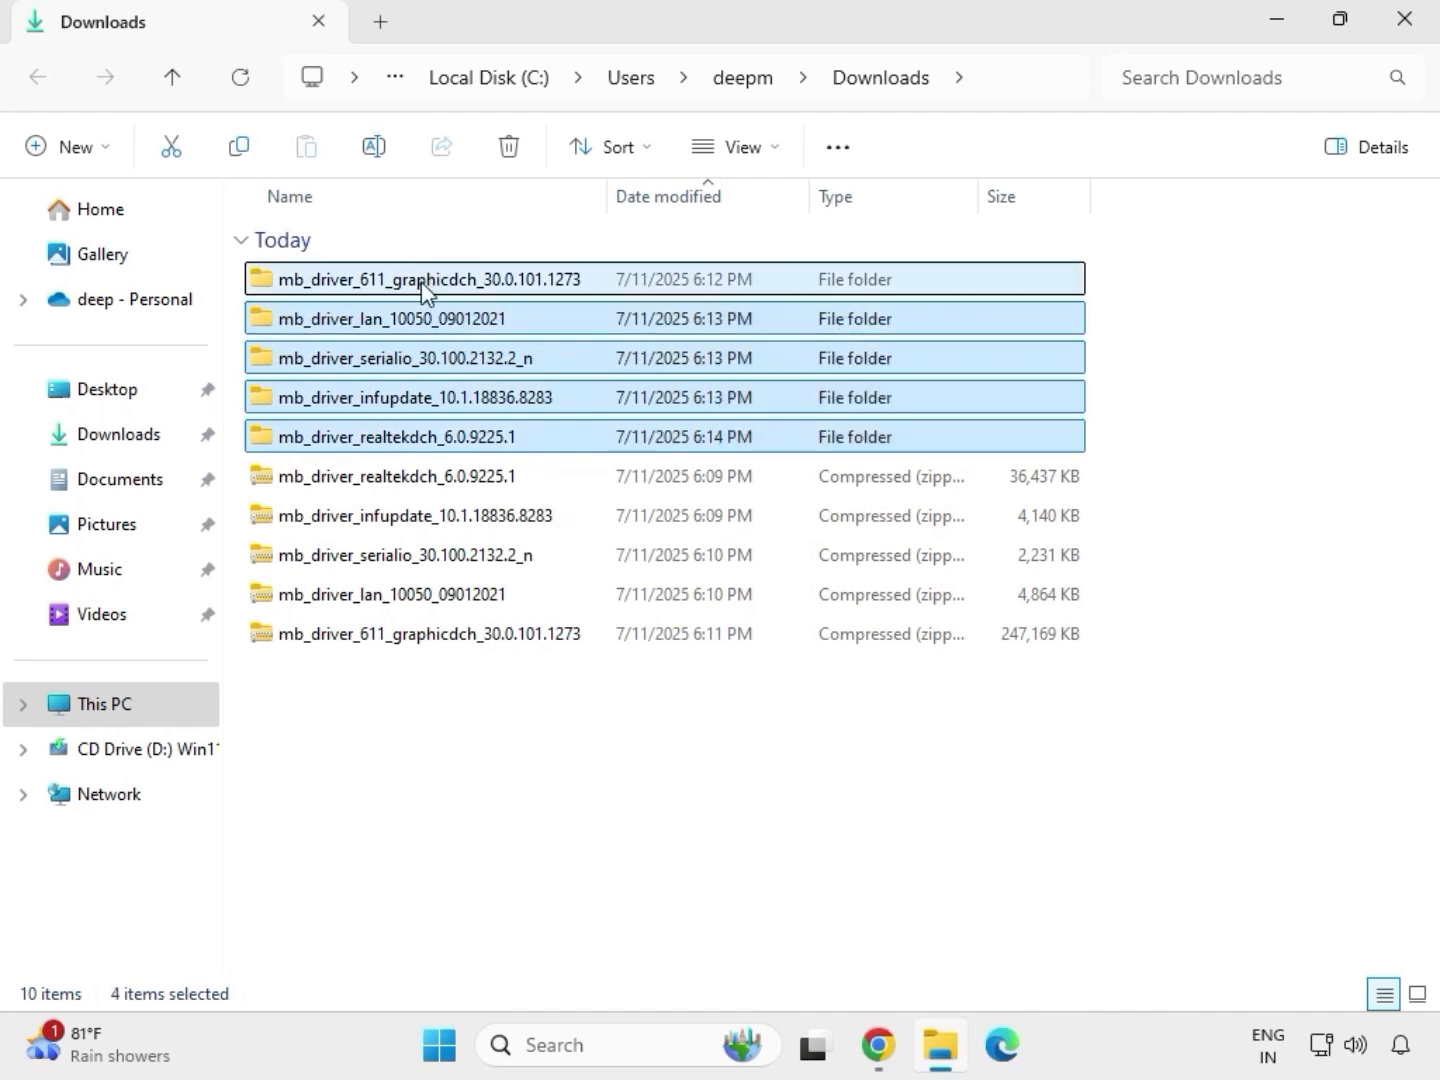
click(421, 286)
double_click(458, 283)
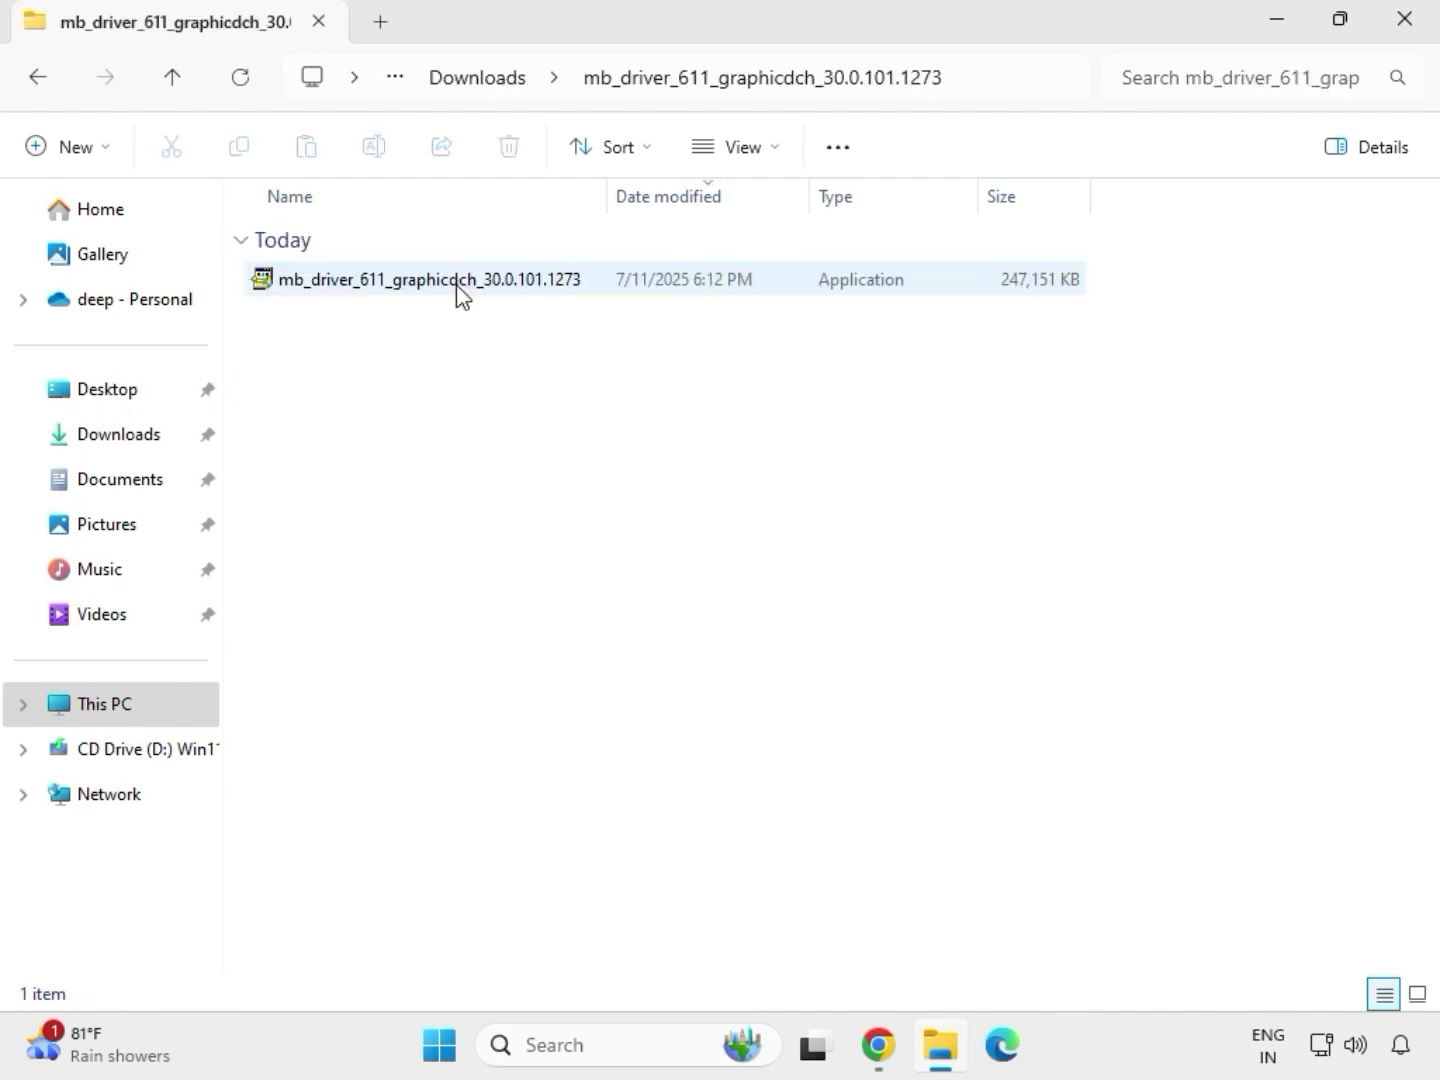
click(400, 287)
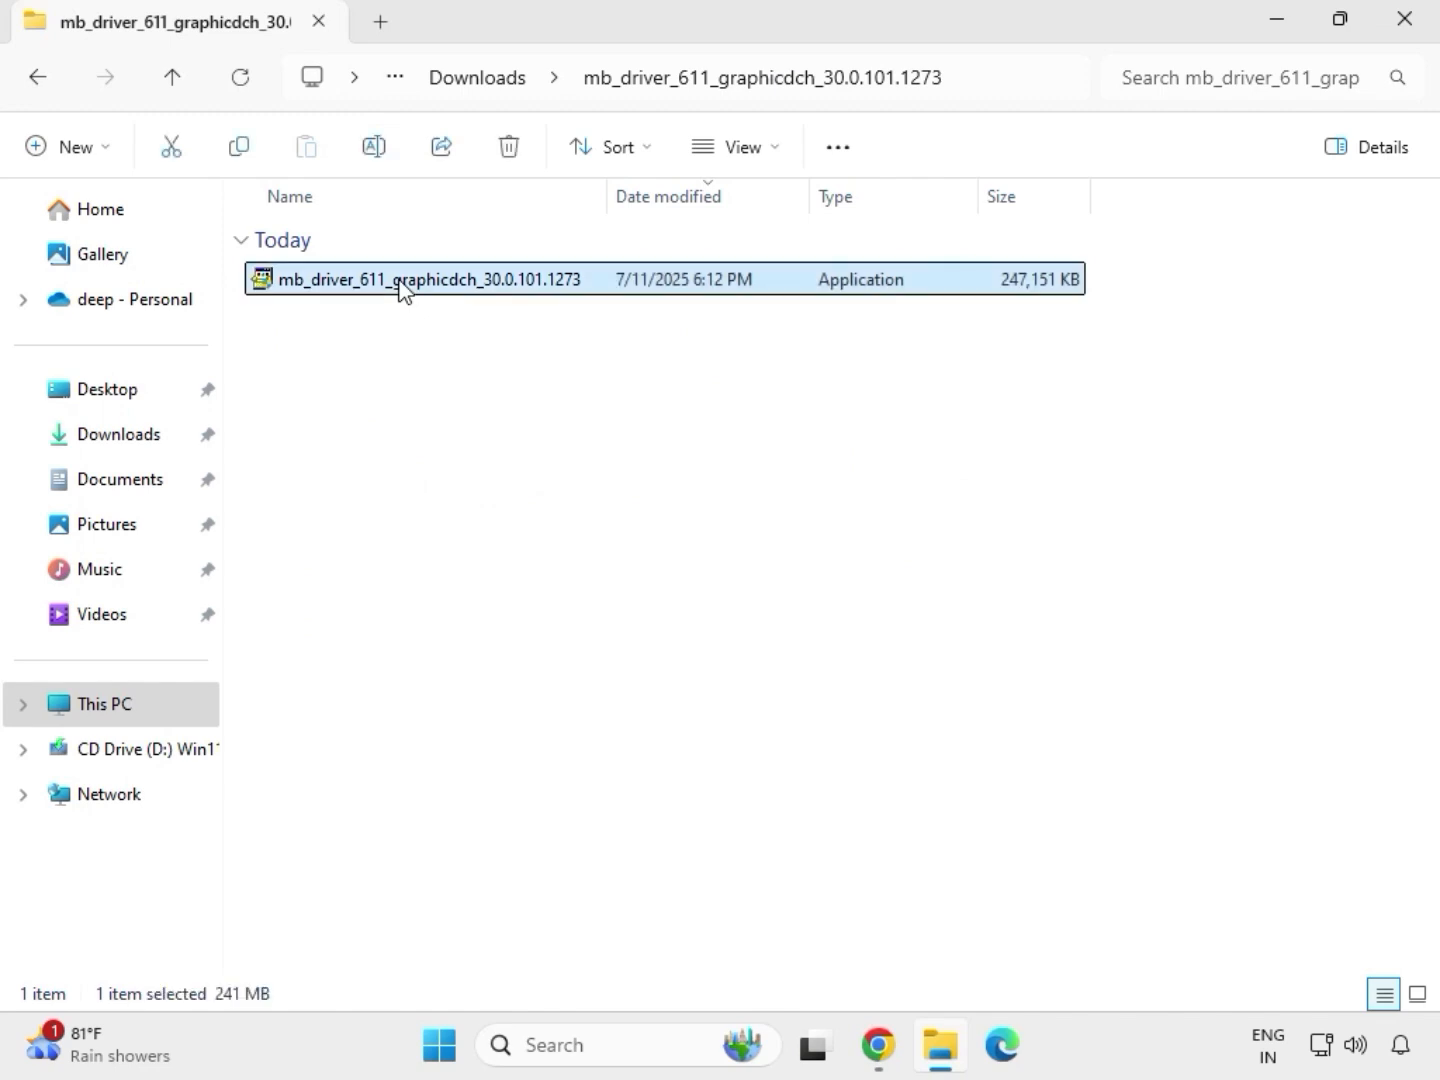
right_click(401, 287)
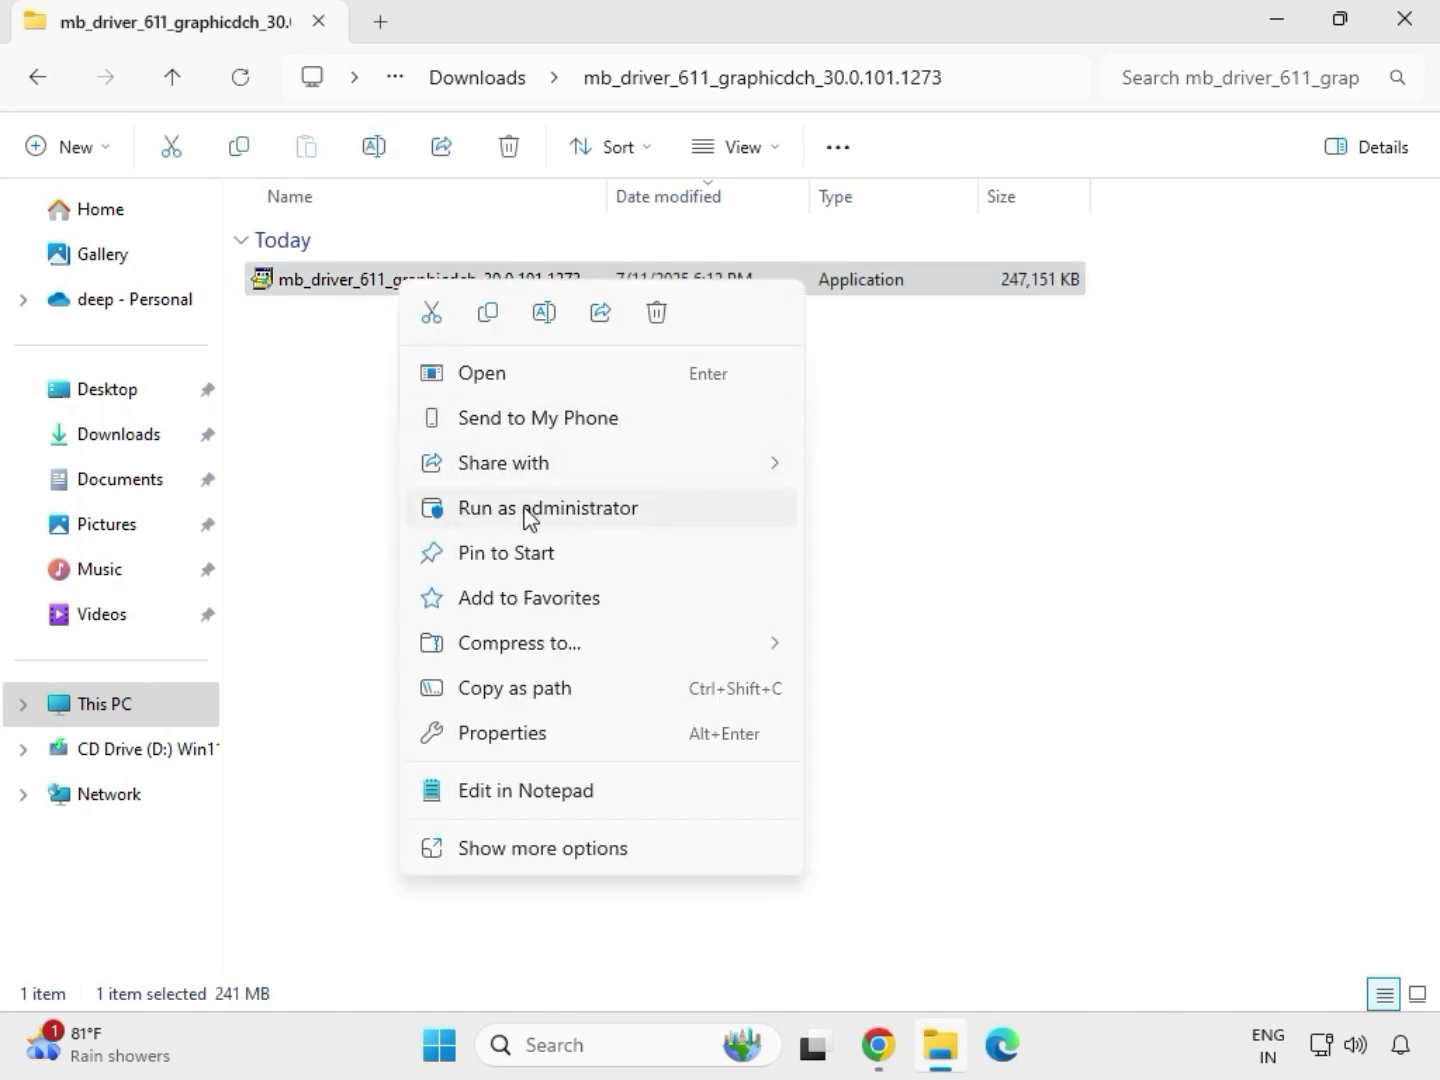
click(529, 512)
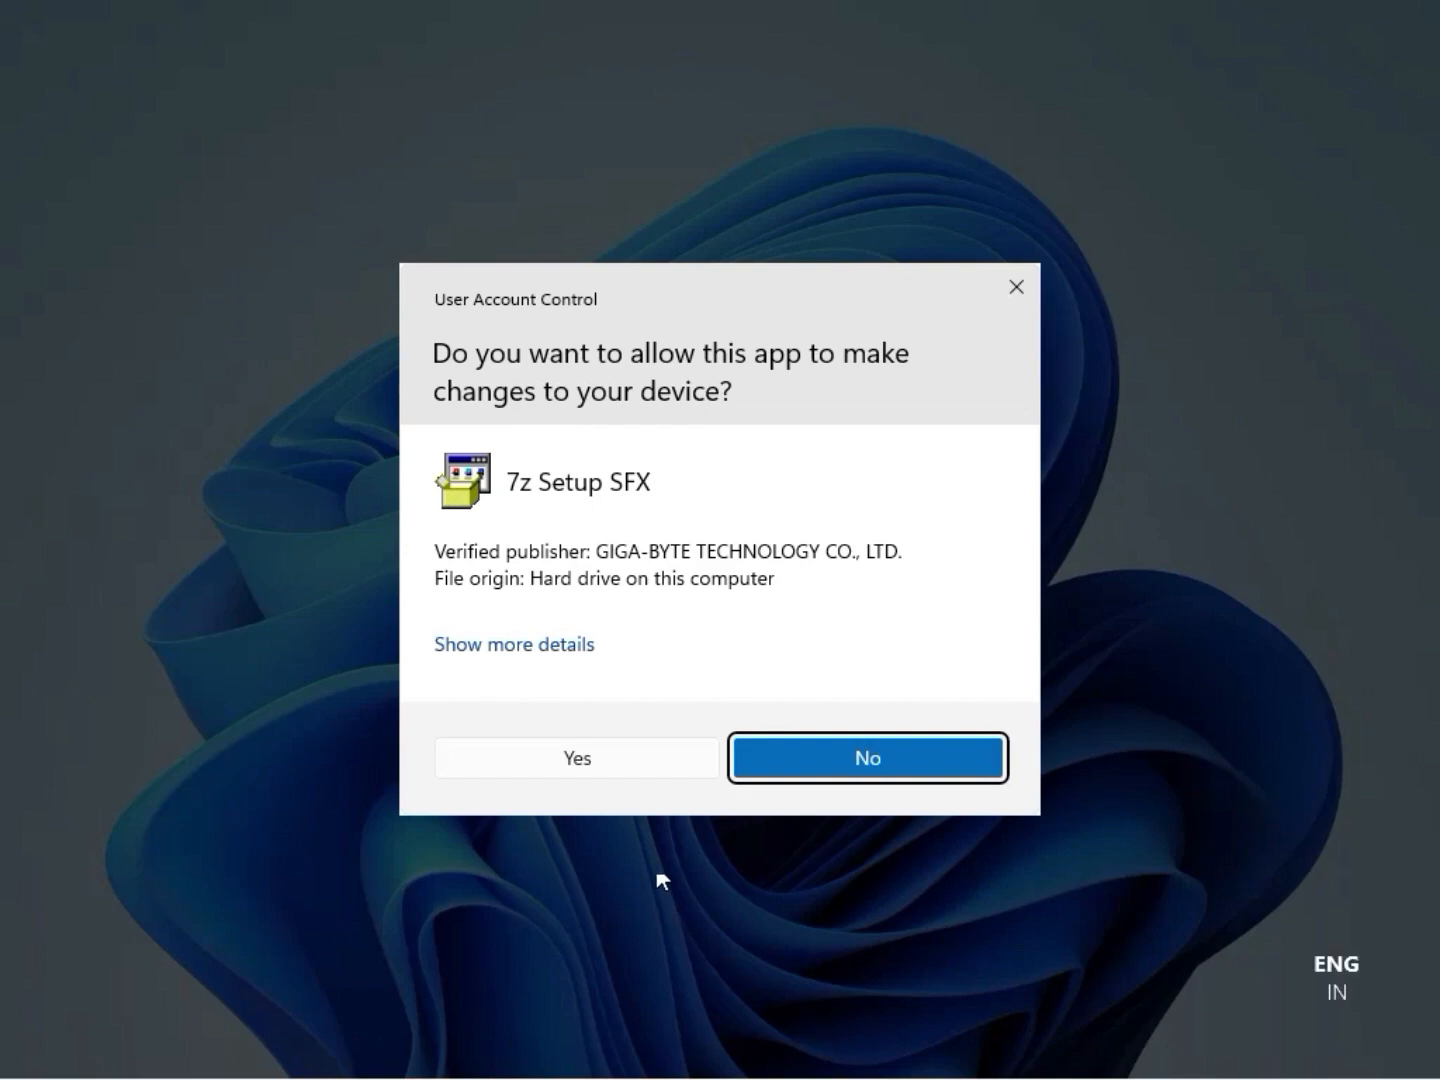
click(577, 759)
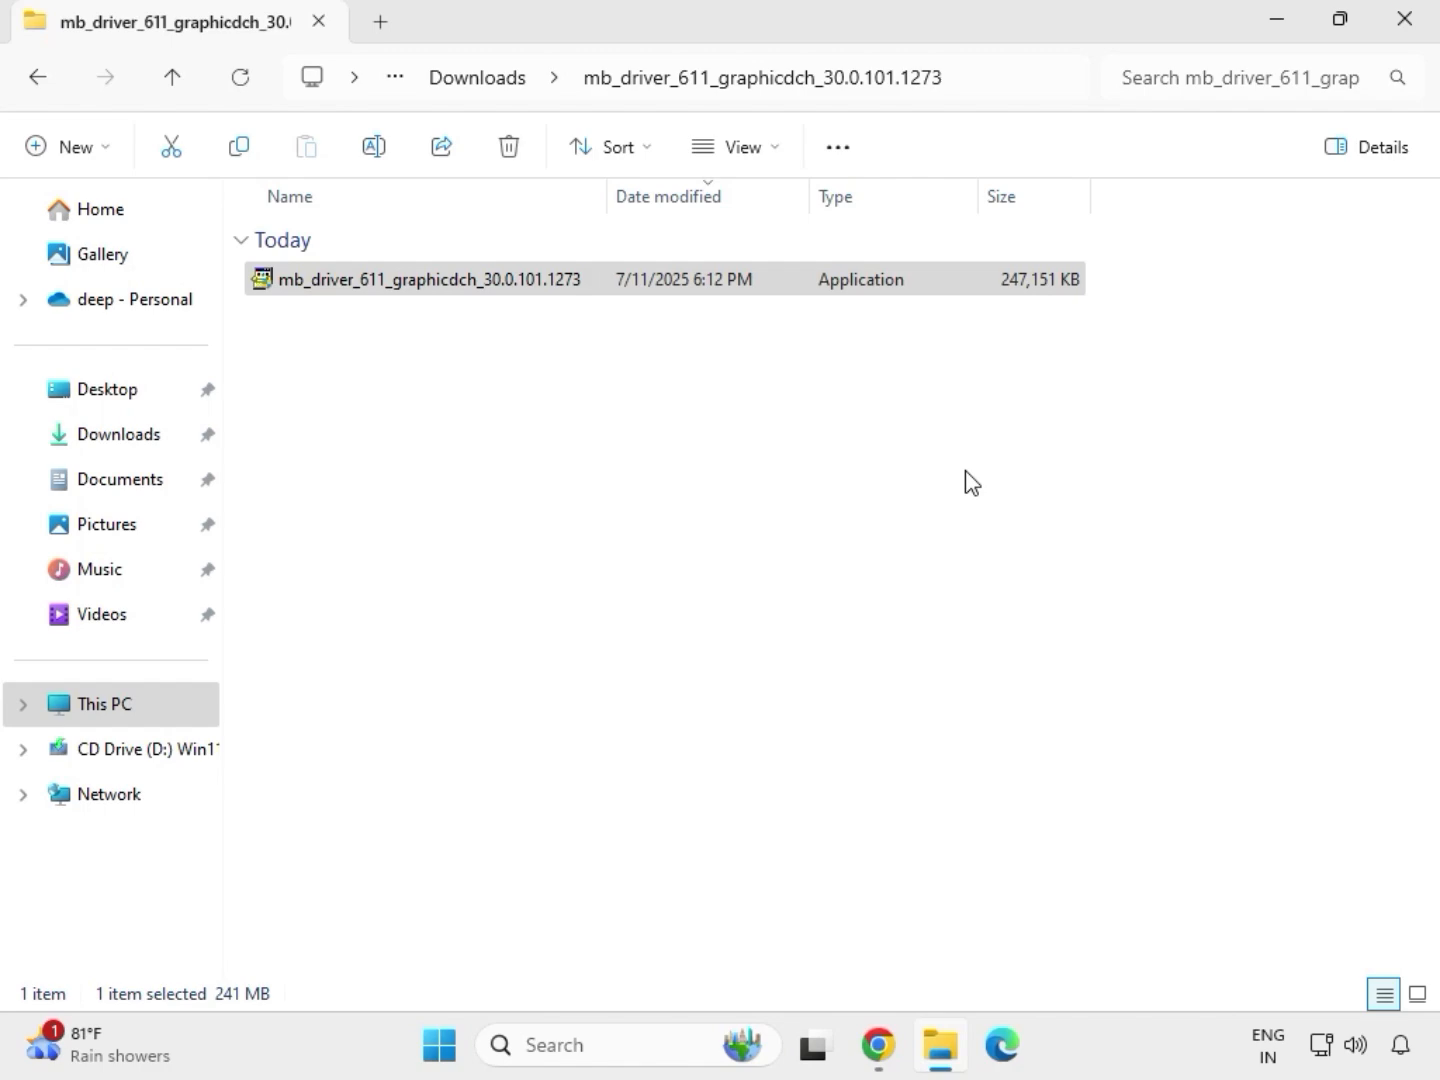
Close the extracted graphics driver folder's window and open the Downloads folder in a new File Explorer window.
click(1418, 31)
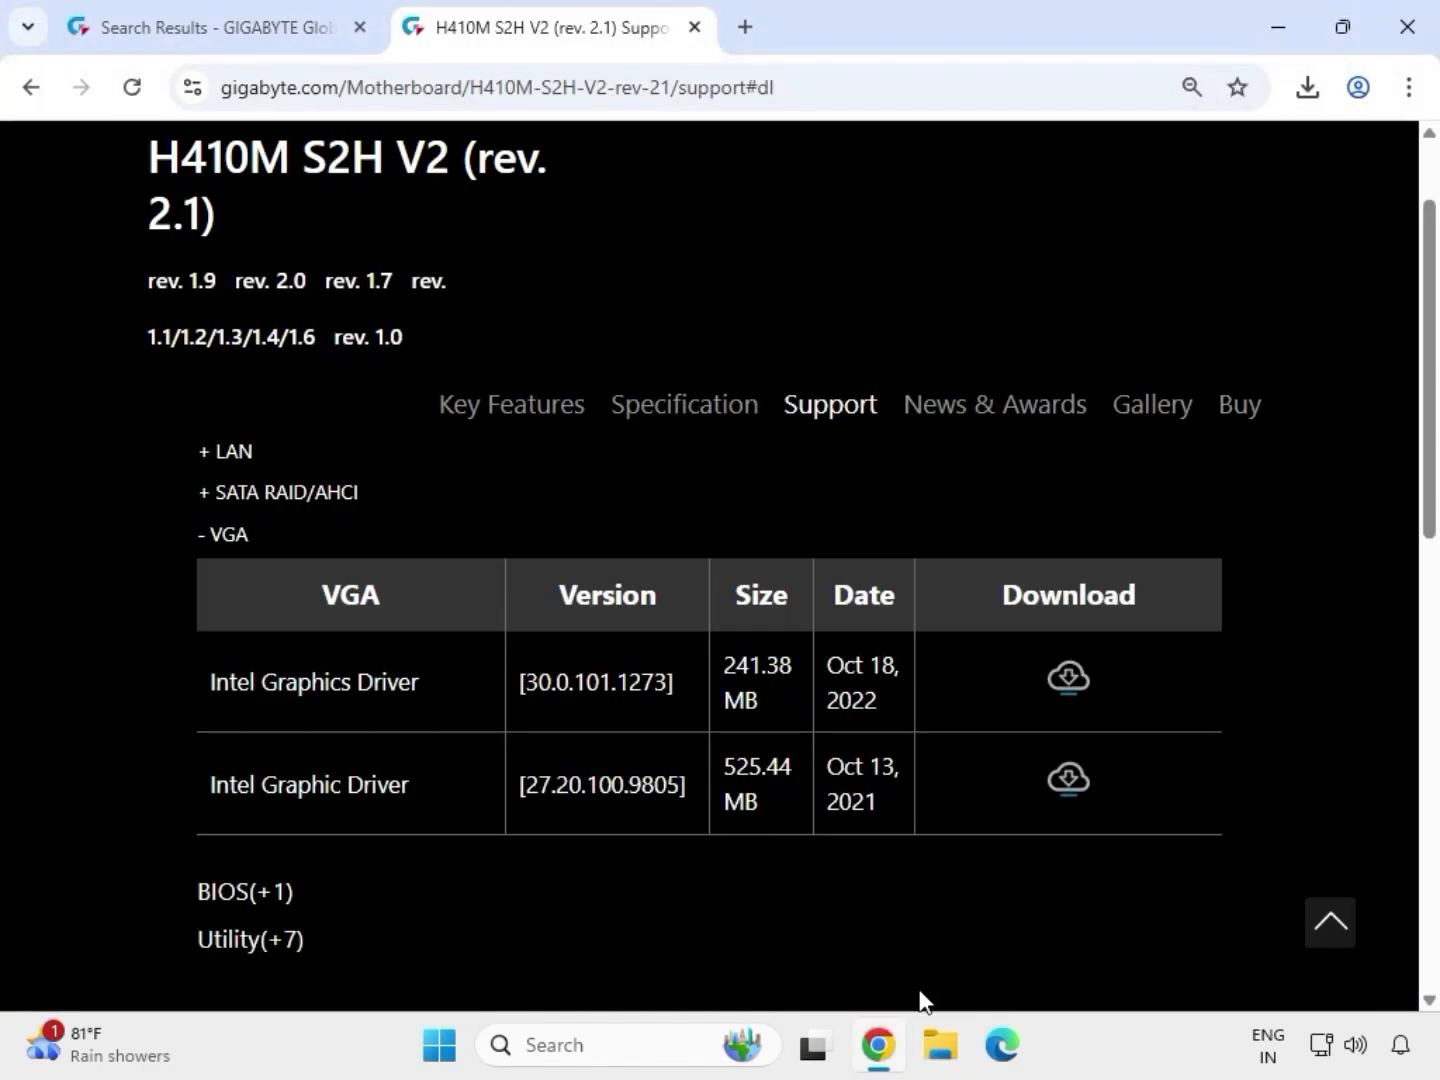
click(940, 1050)
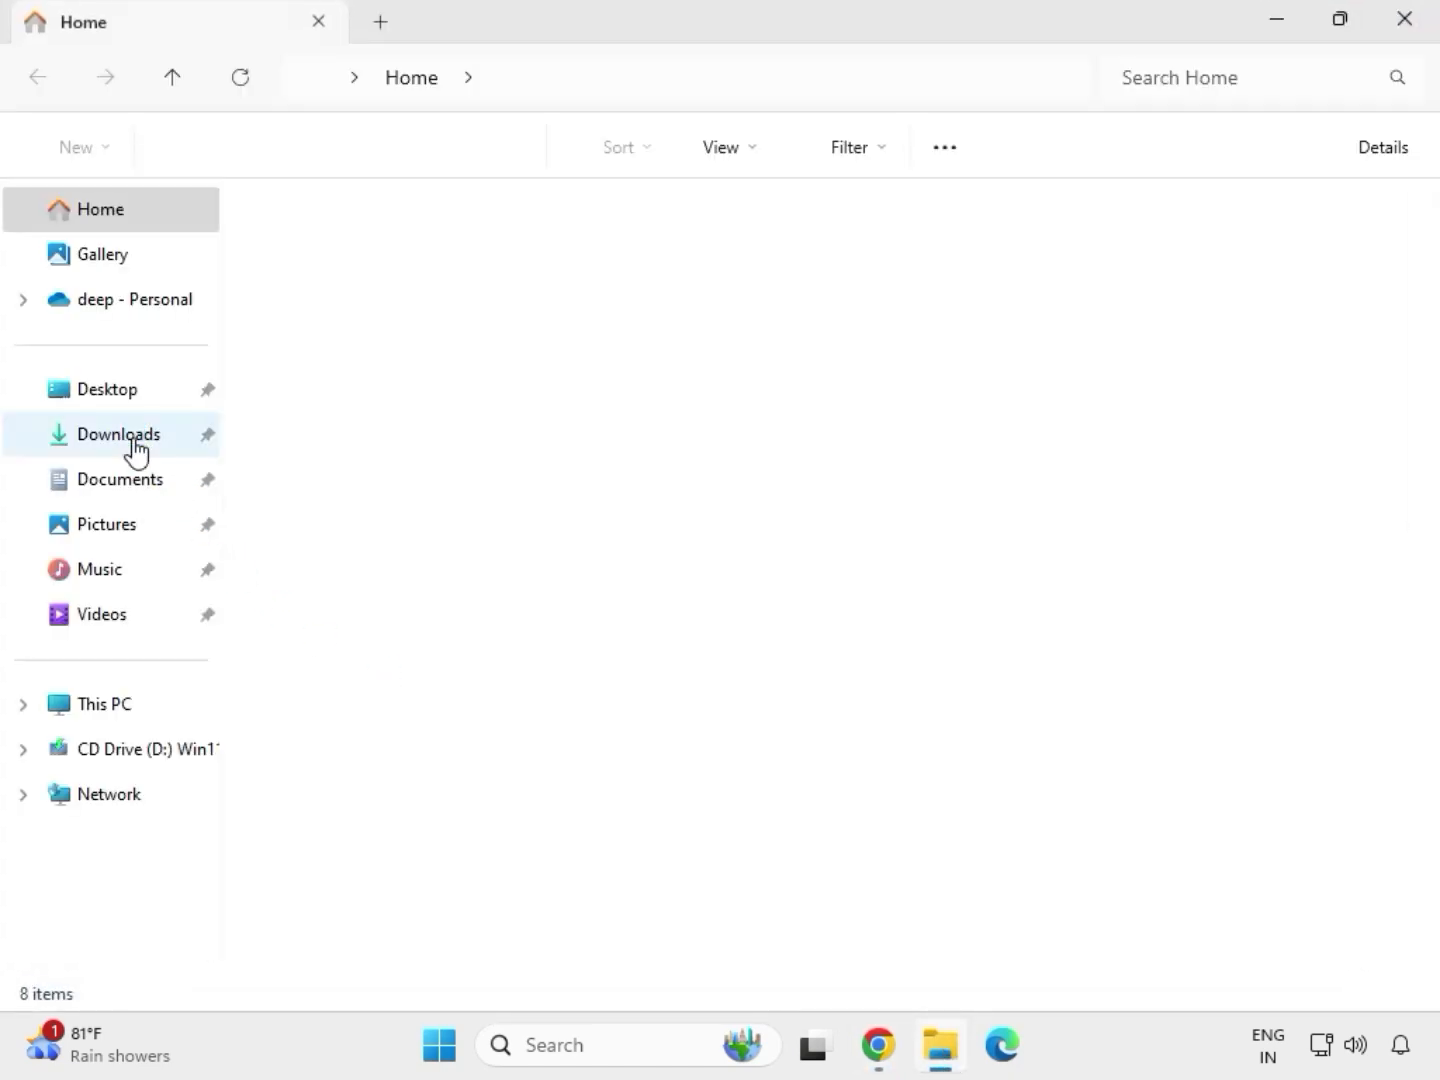
click(149, 440)
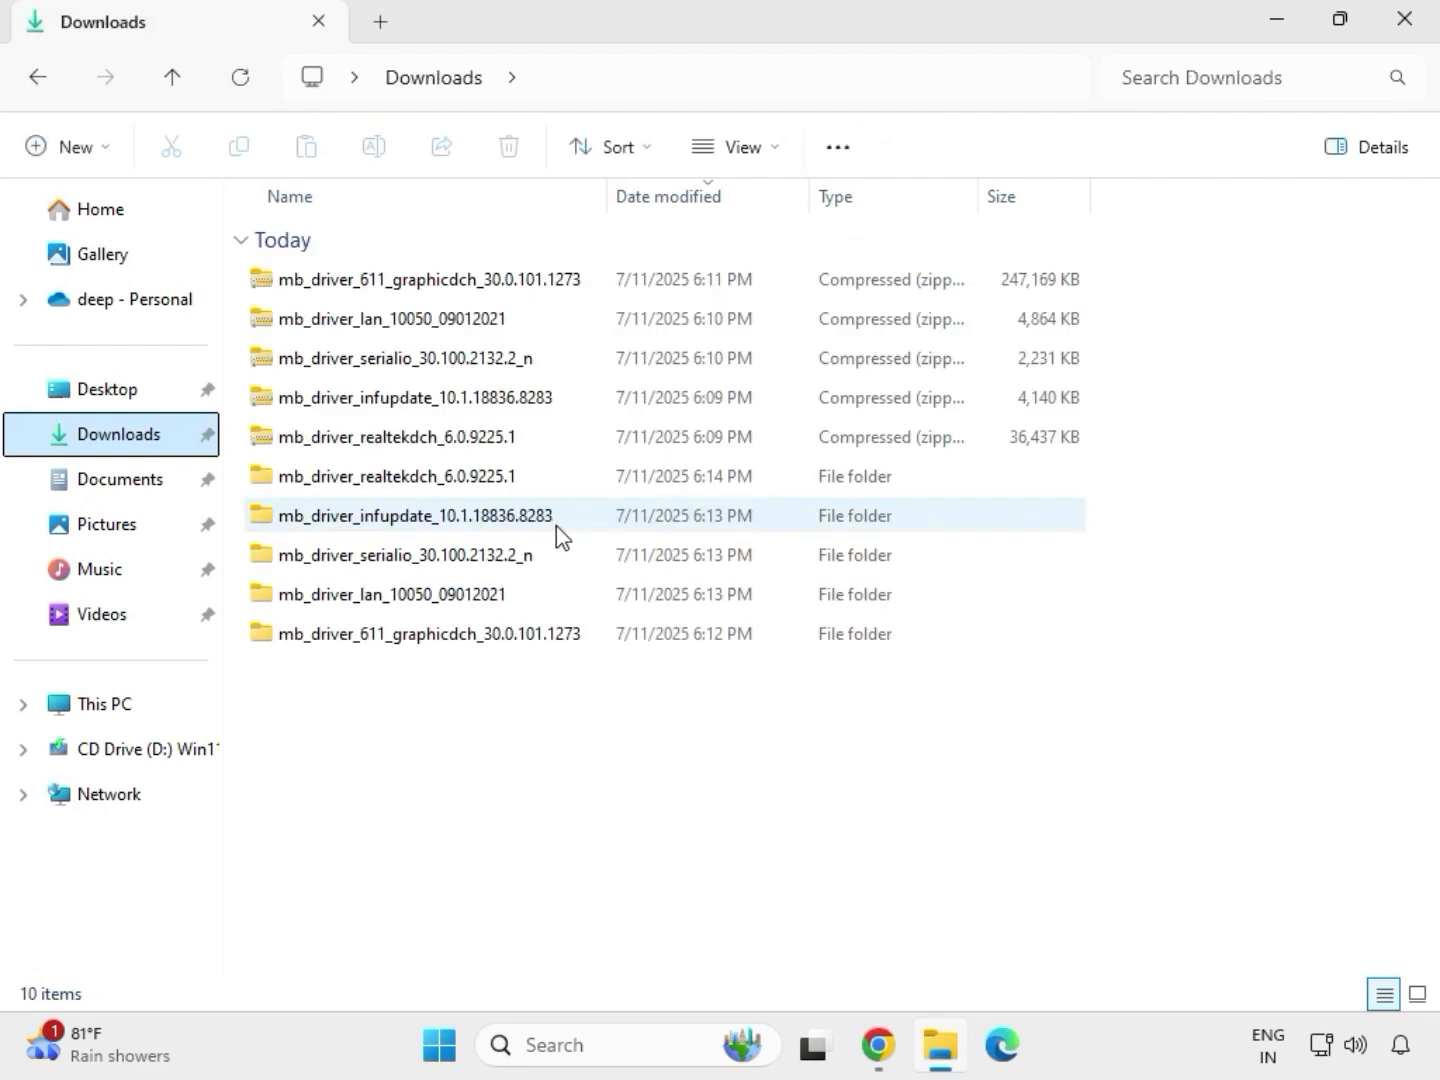
click(408, 481)
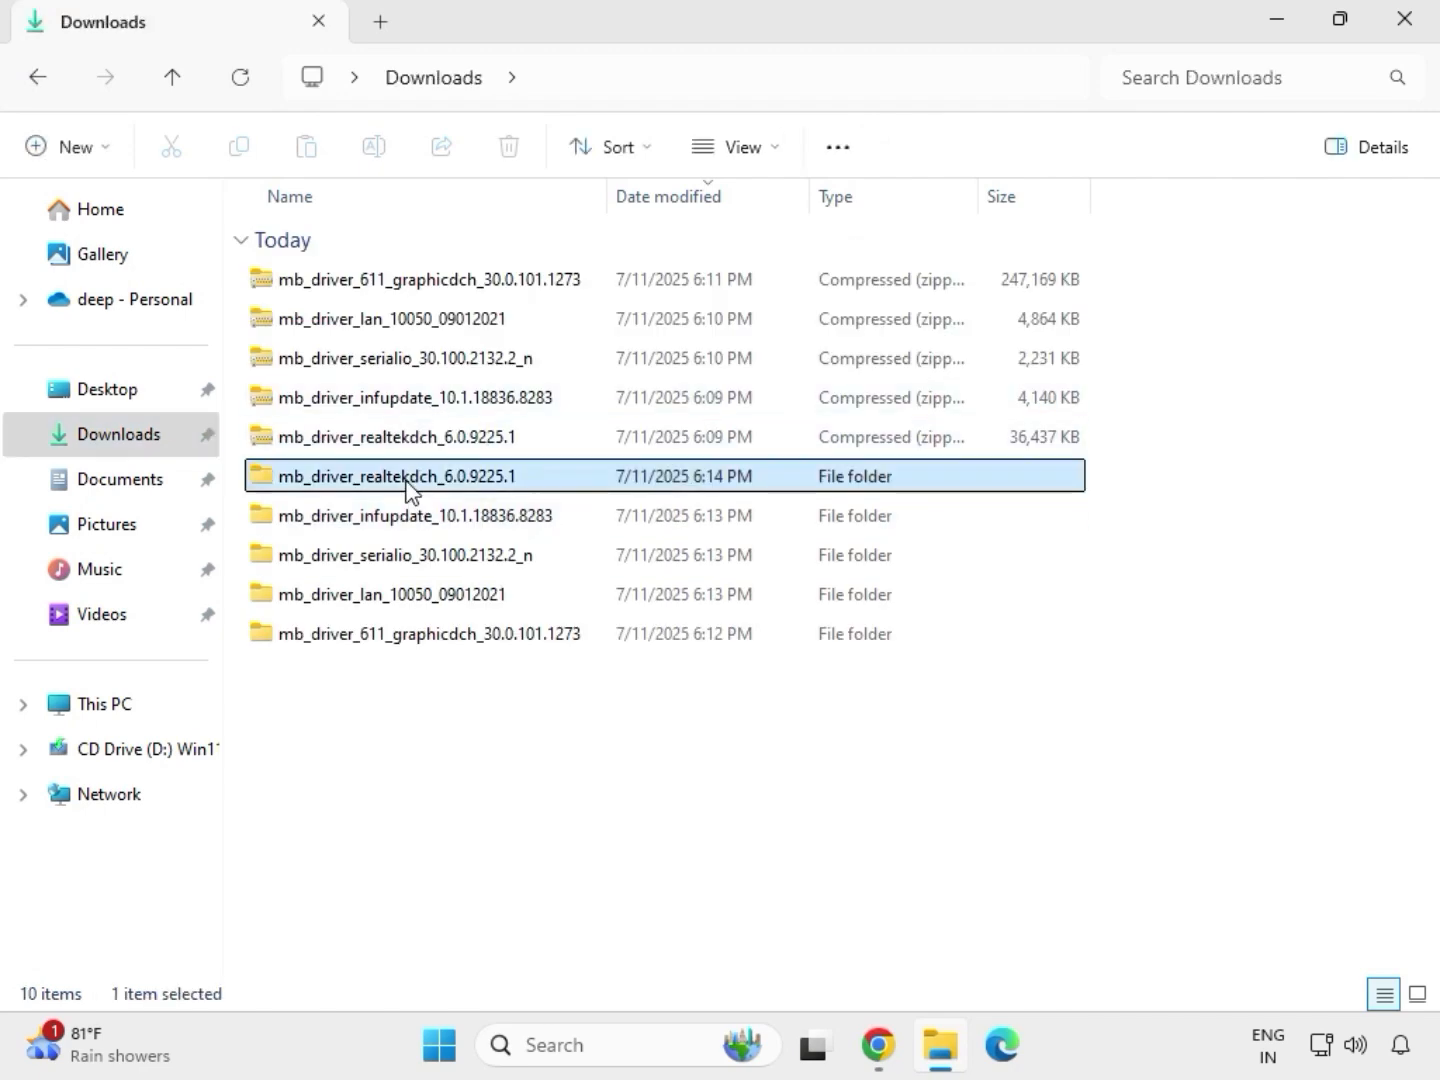
click(465, 635)
Run the Install_Win10_10050_09012021 installer from the extracted mb_driver_lan_10050_09012021 folder and allow it to make changes to the device.
click(449, 599)
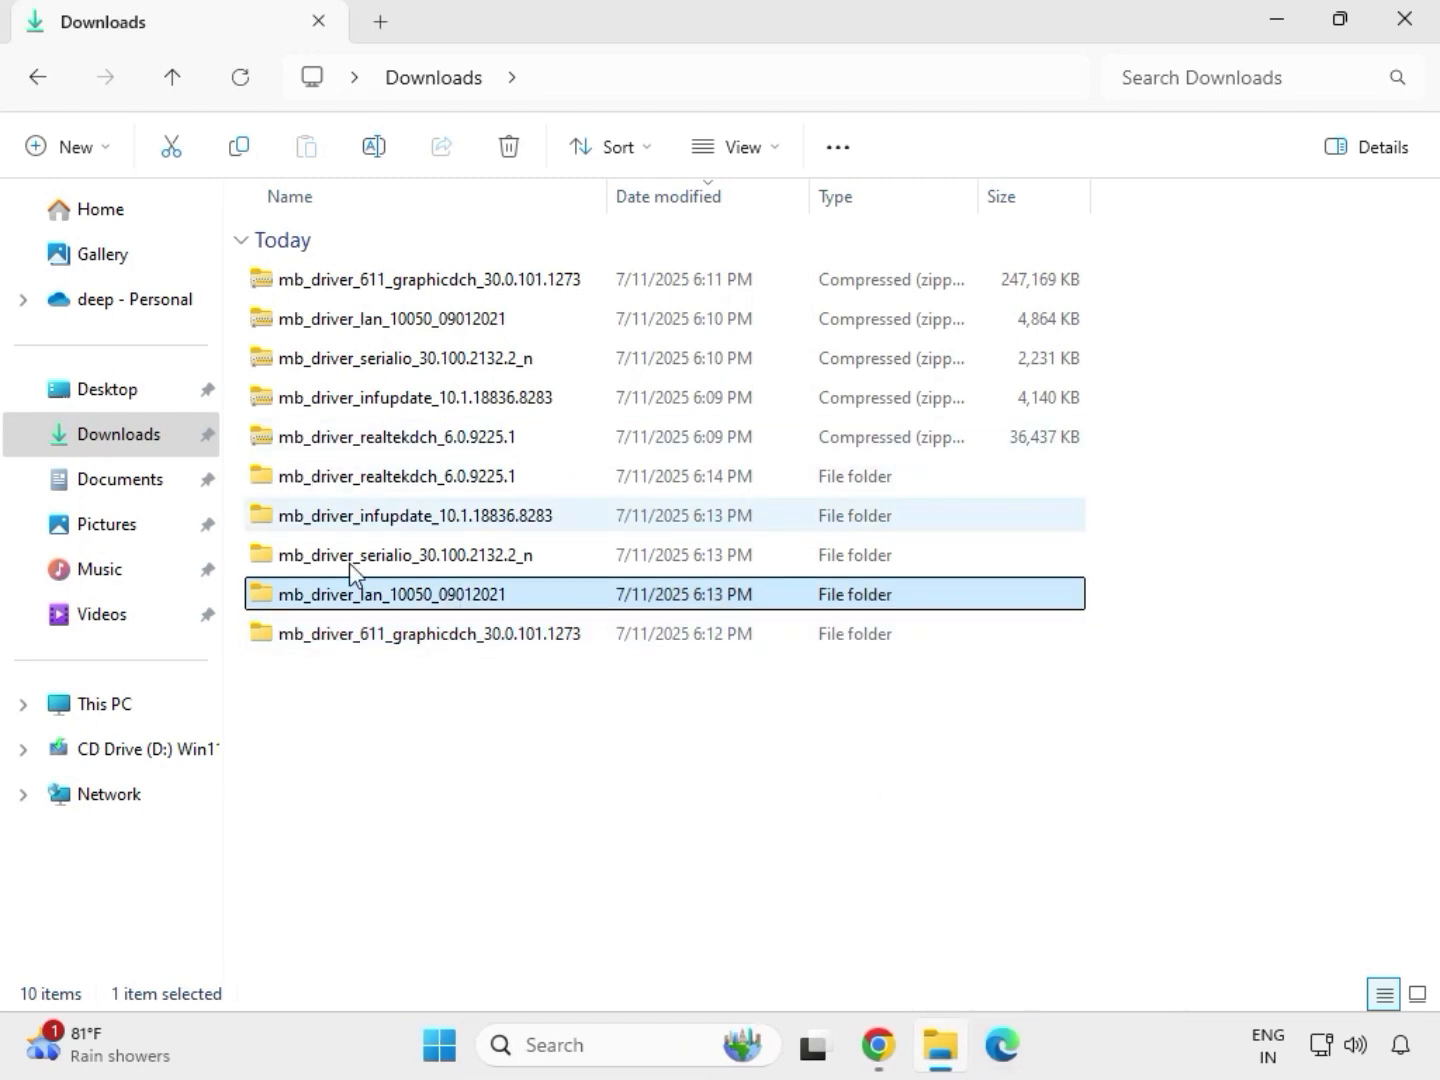
double_click(447, 598)
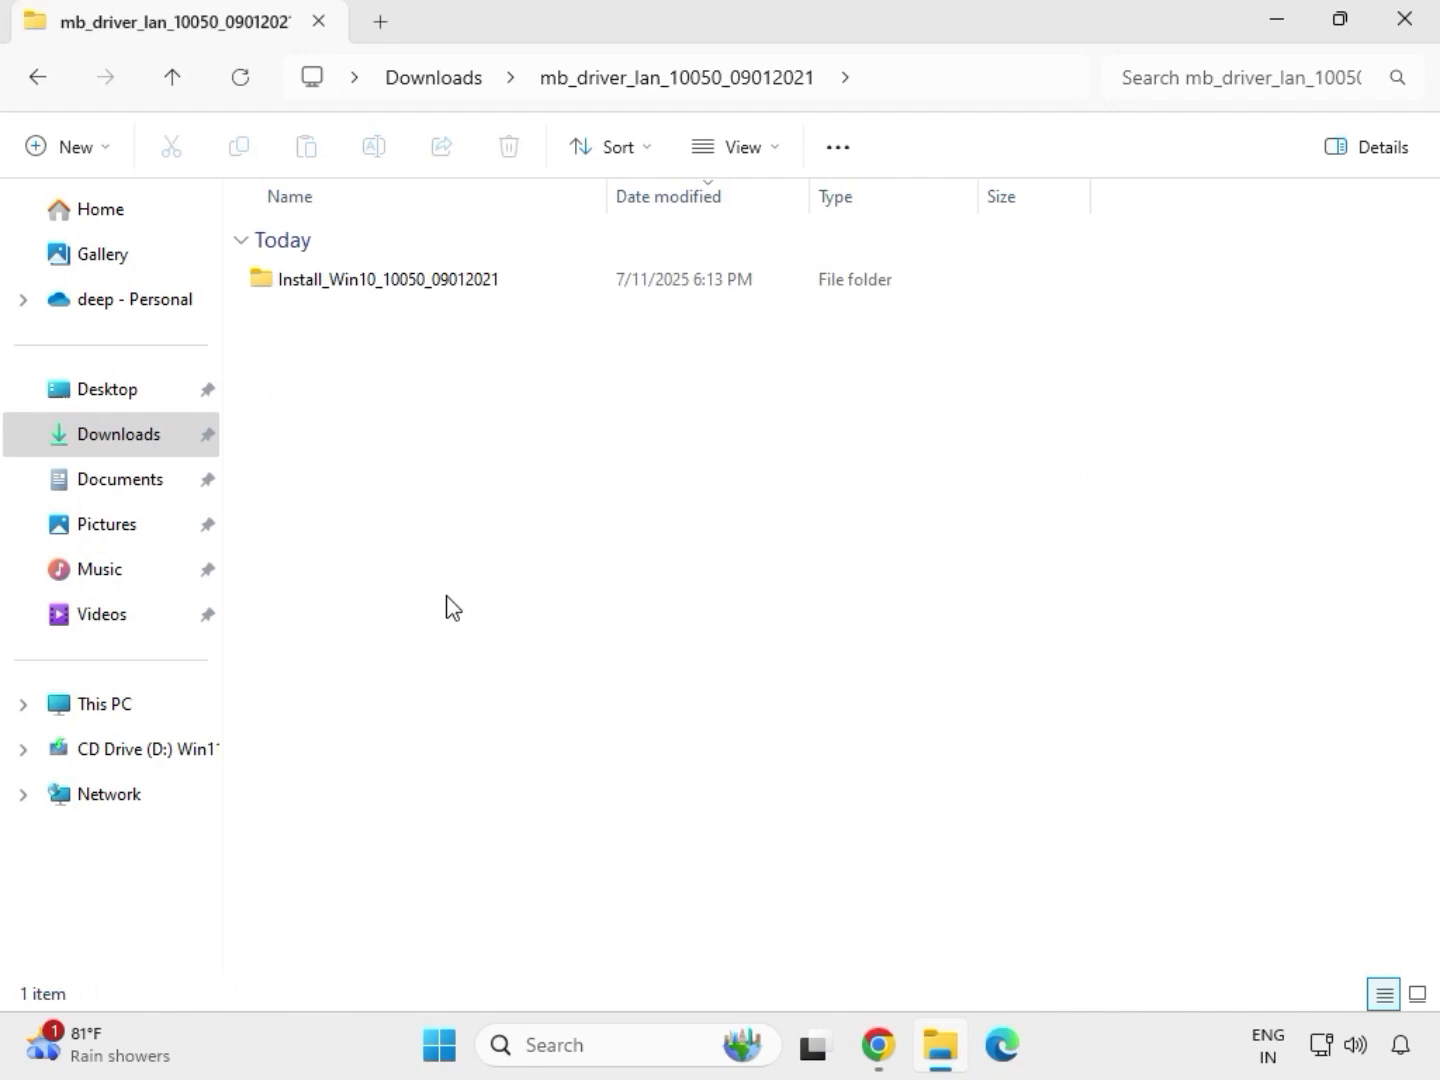
click(359, 287)
double_click(359, 287)
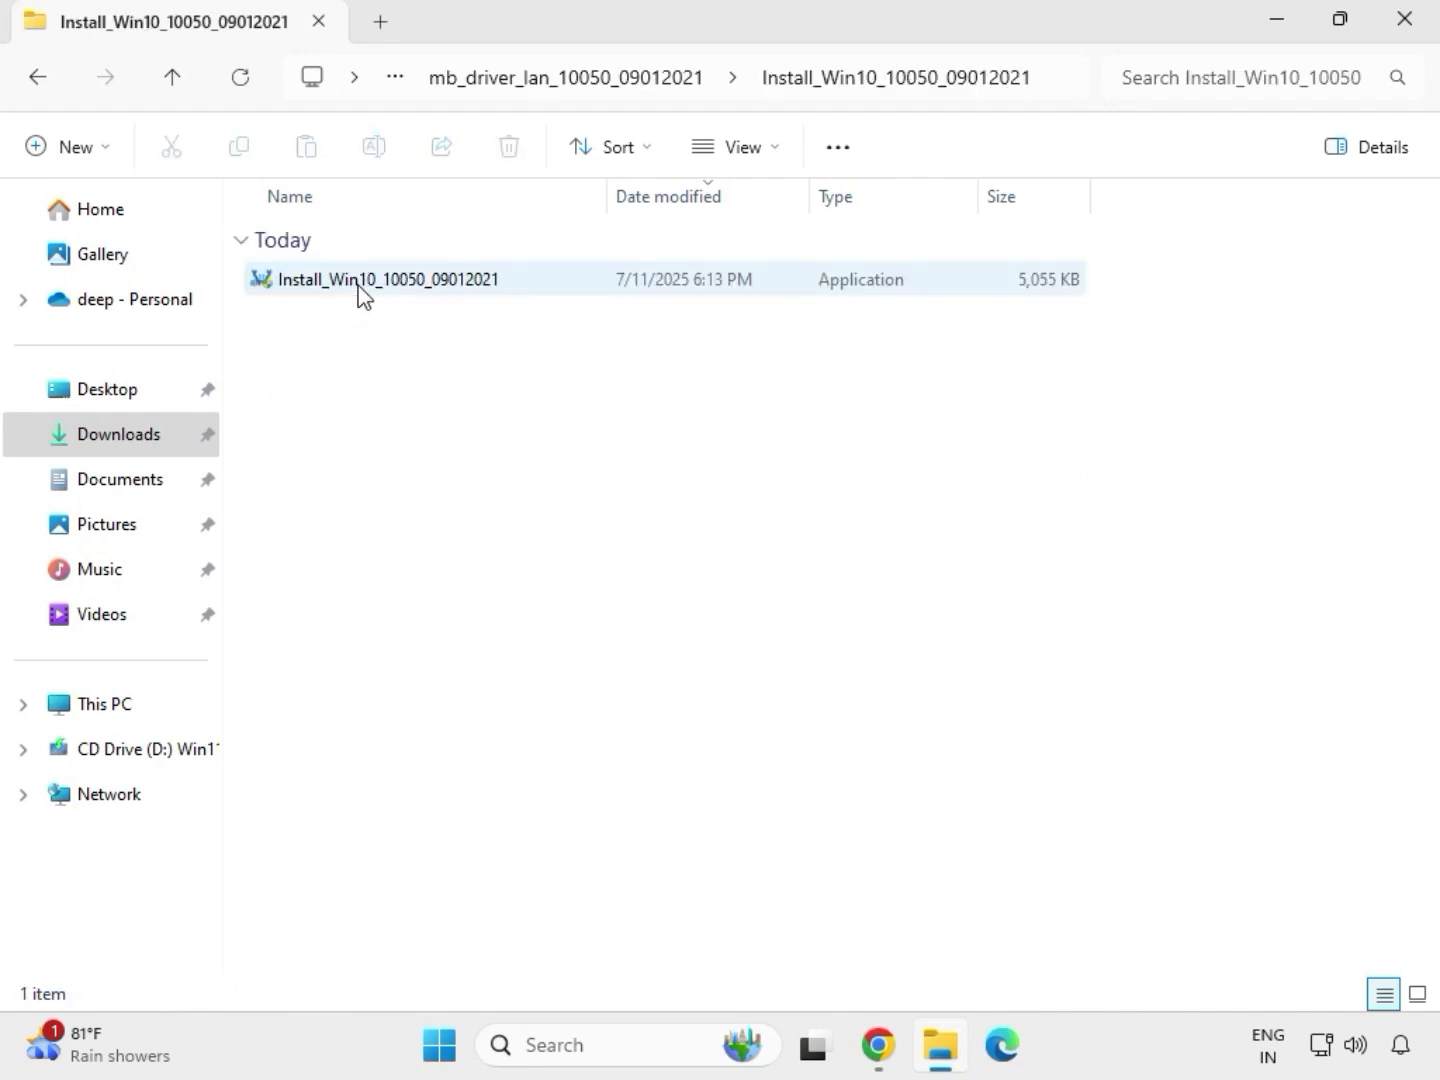
double_click(361, 288)
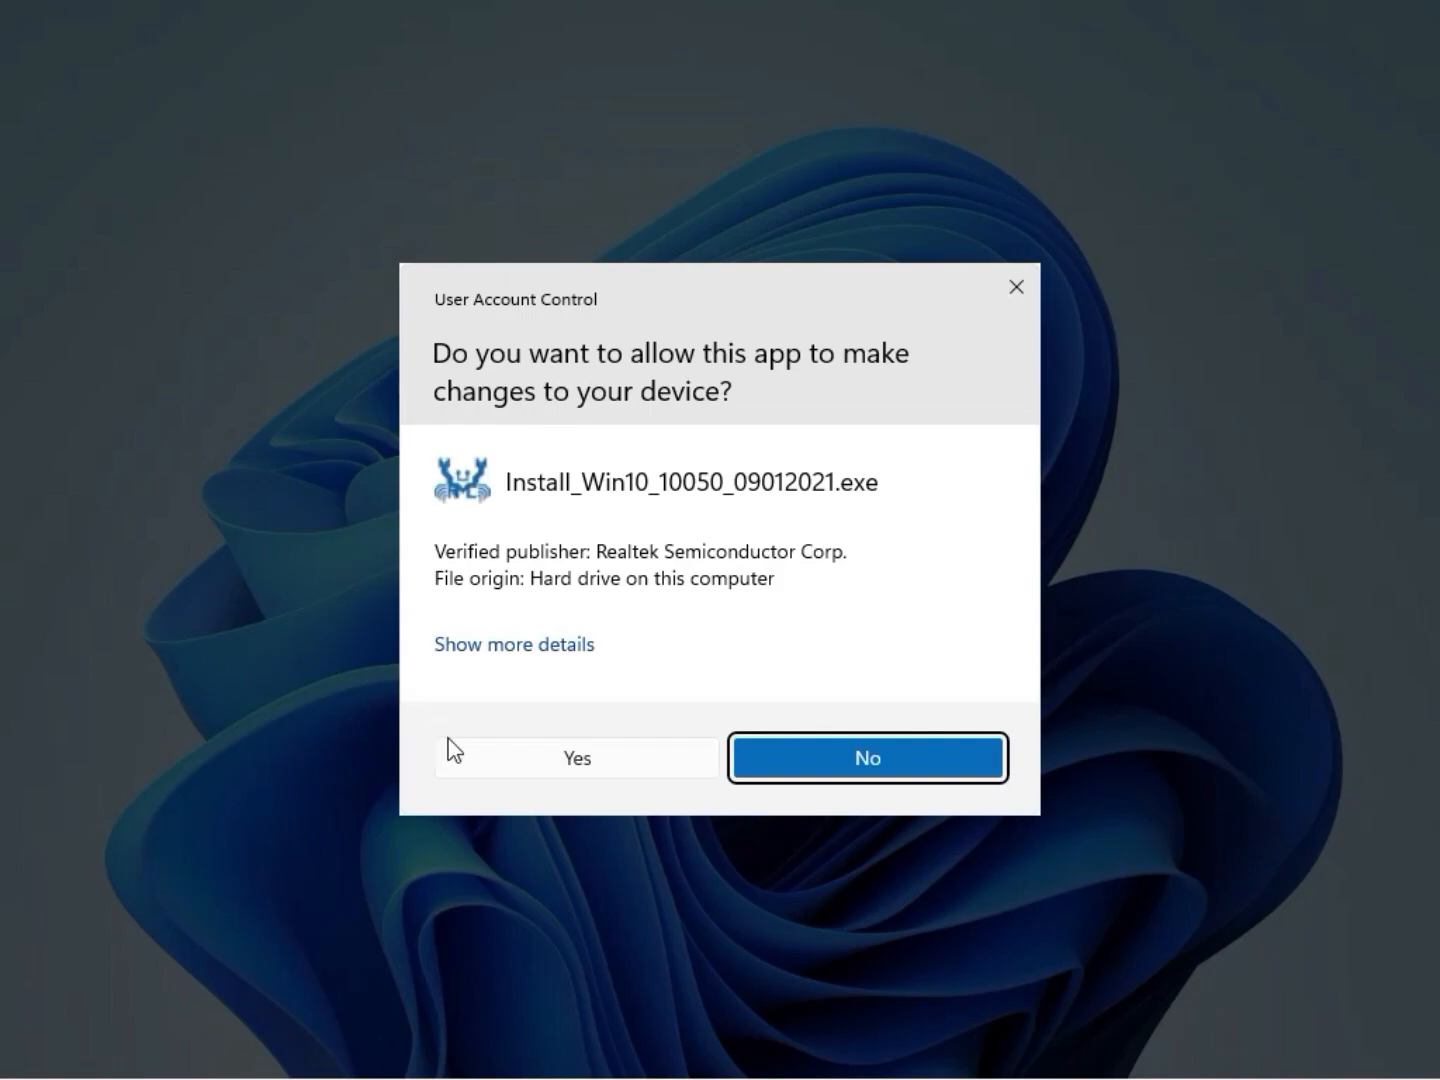
click(560, 754)
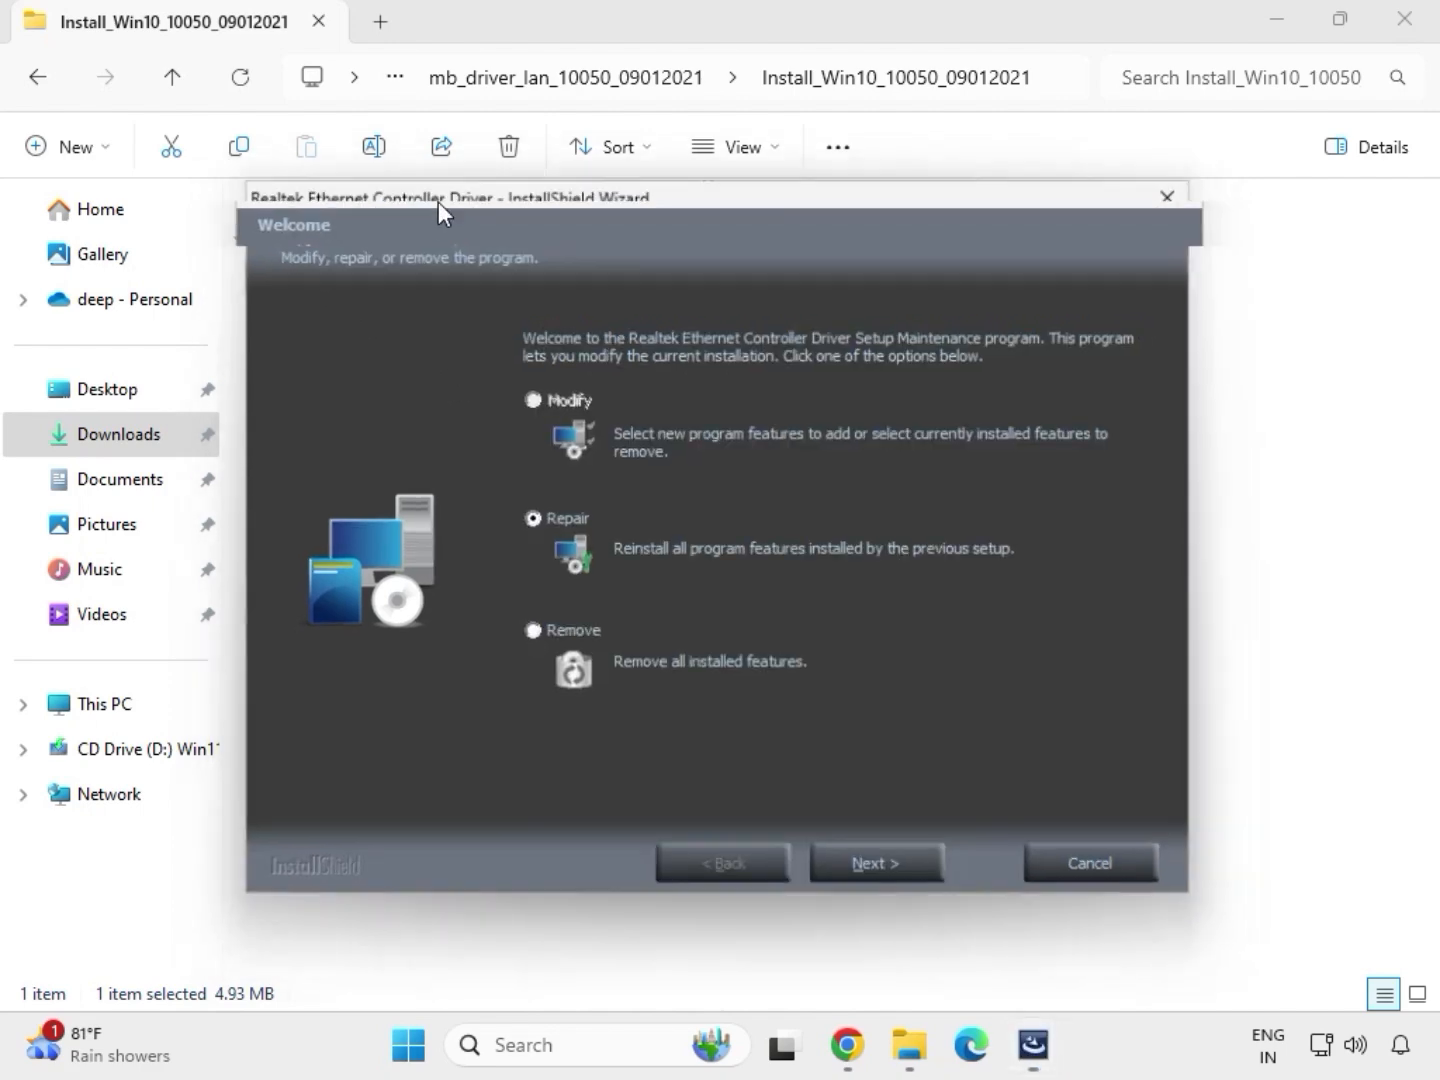
Try to repair the Realtek Ethernet Controller Driver installation and close the wizard.
click(919, 877)
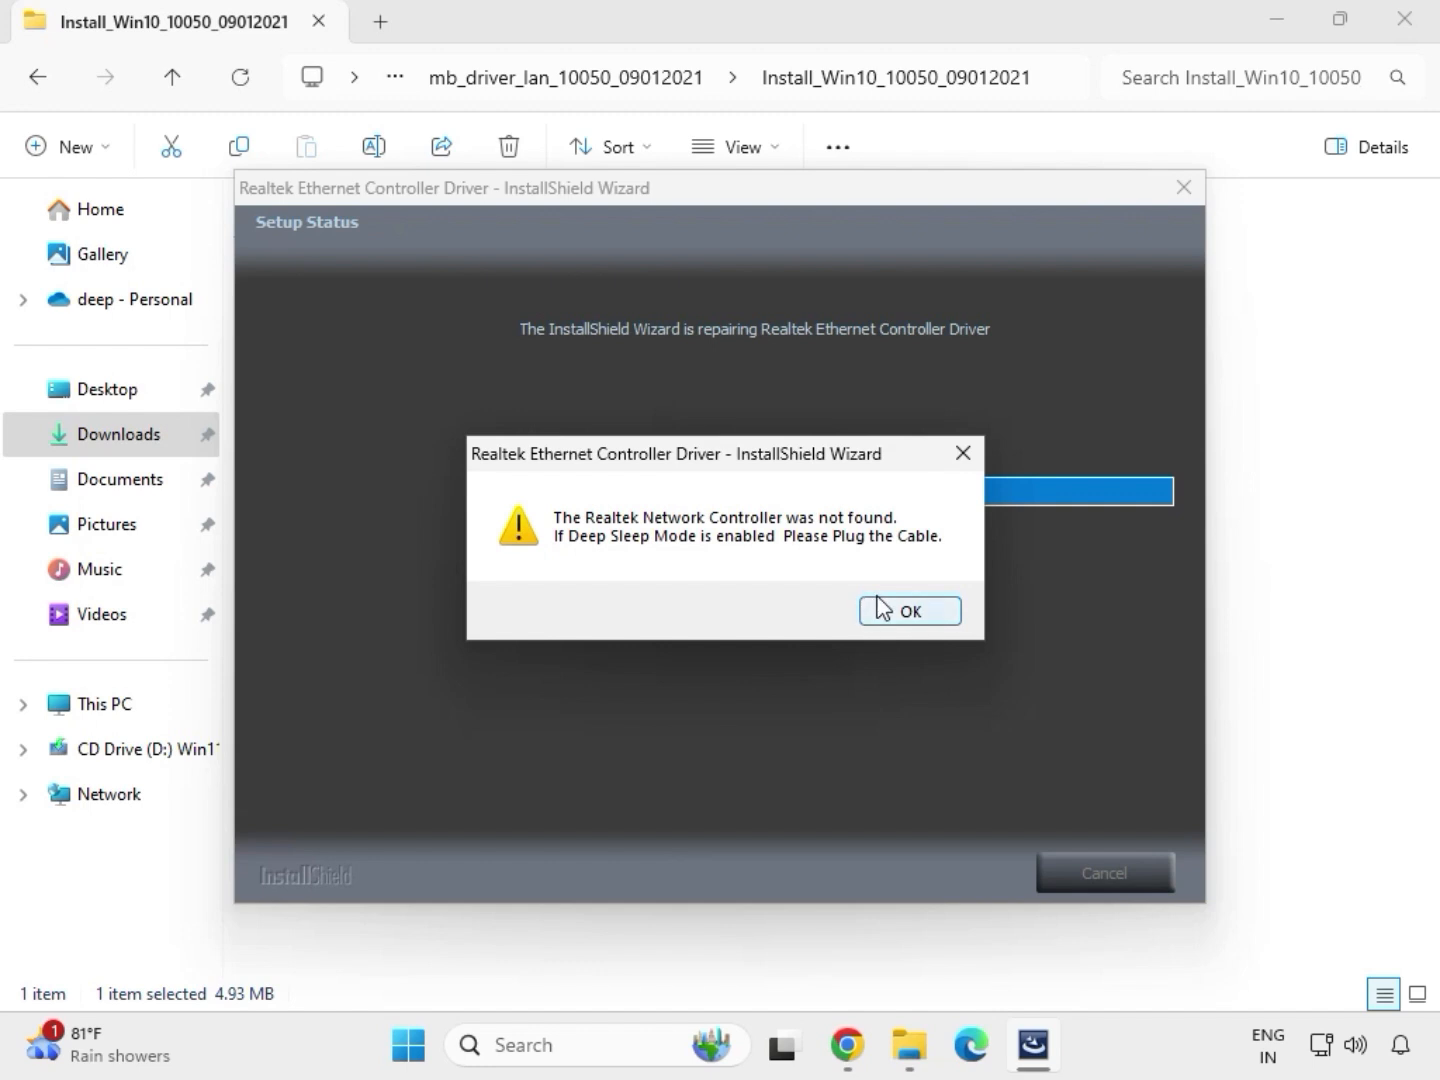
click(878, 604)
click(885, 874)
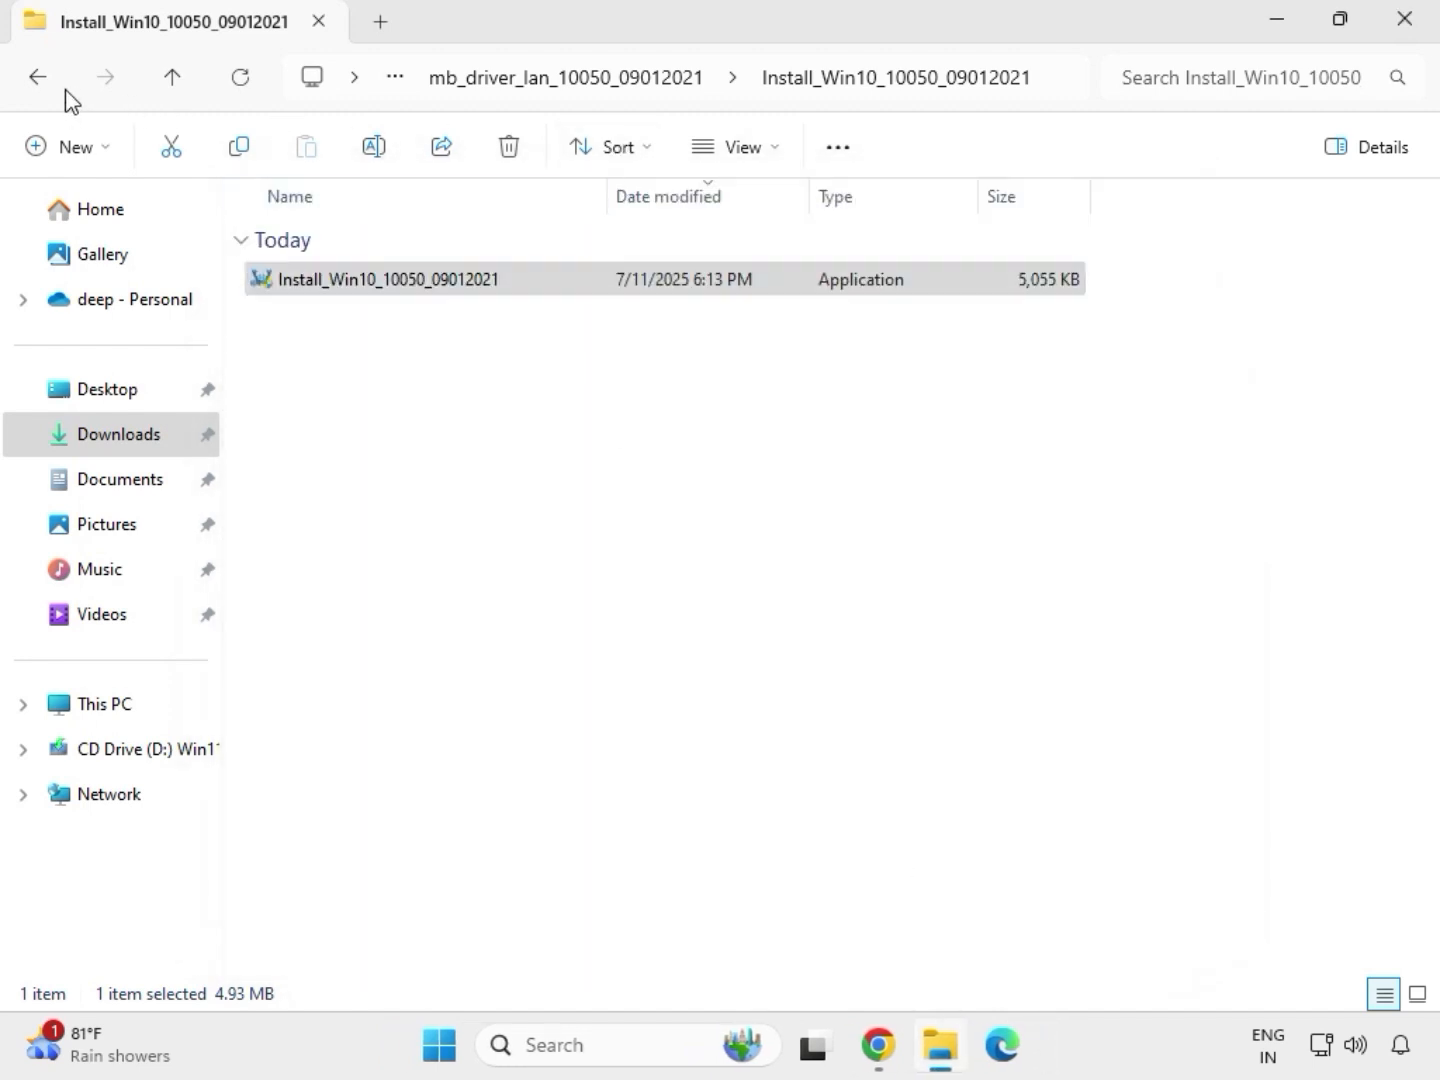
Return to Downloads and open the SerialIO_30.100.2132.2_PV_CNL_21H2 folder inside the extracted mb_driver_serialio_30.100.2132.2_n folder.
click(41, 82)
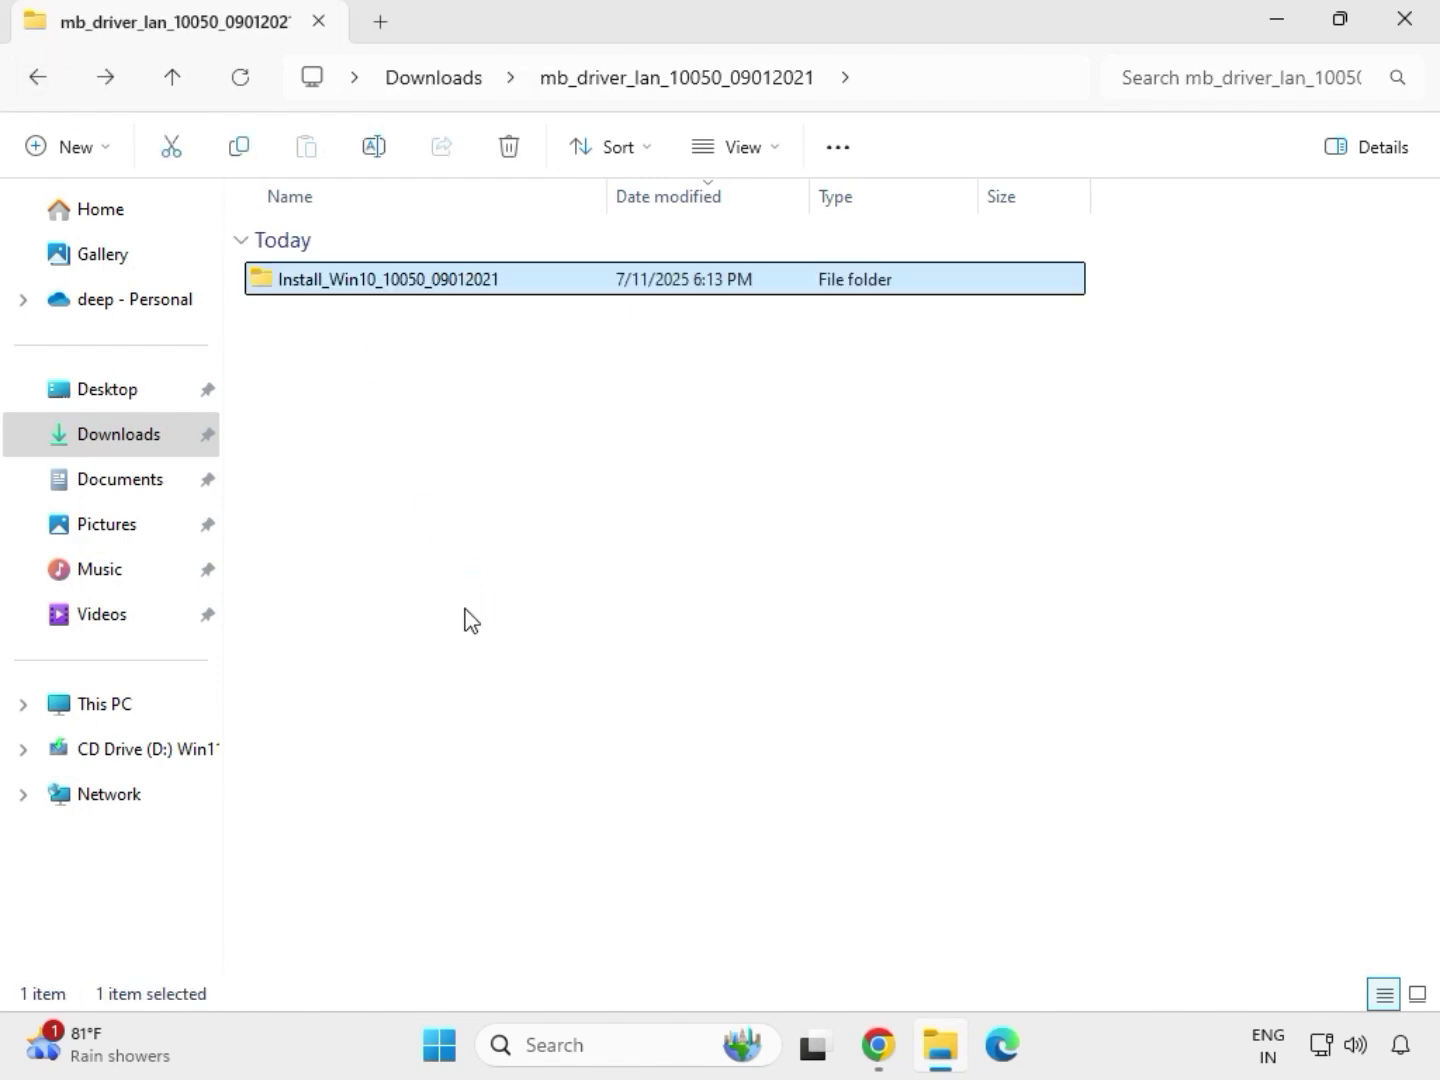
click(30, 80)
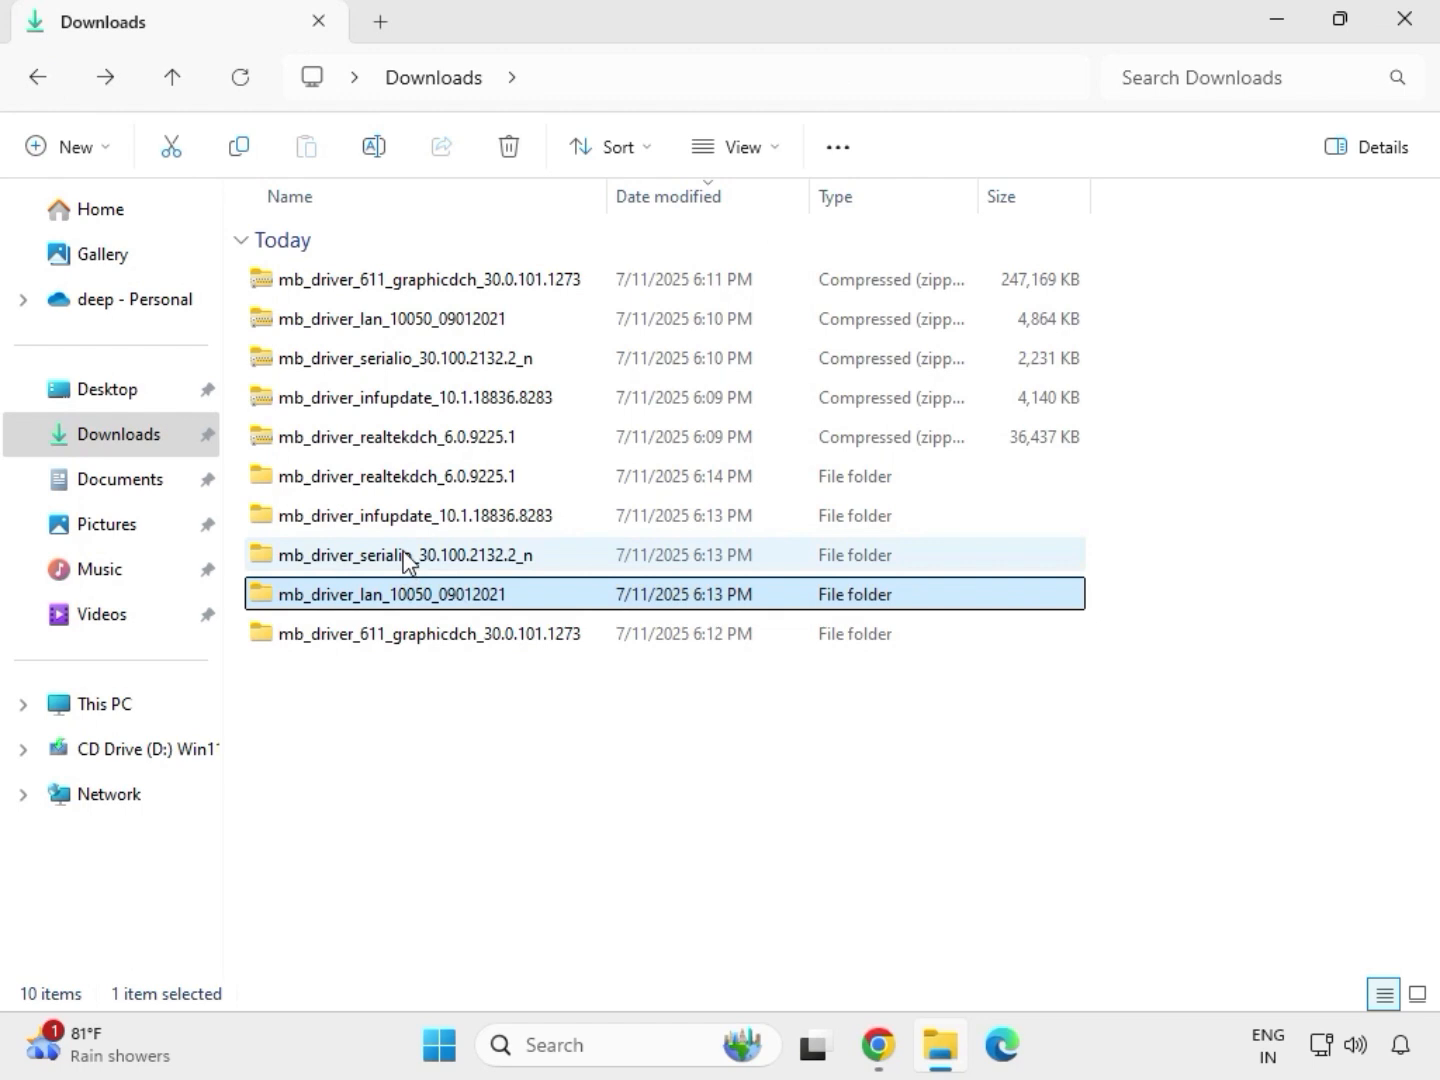
double_click(404, 561)
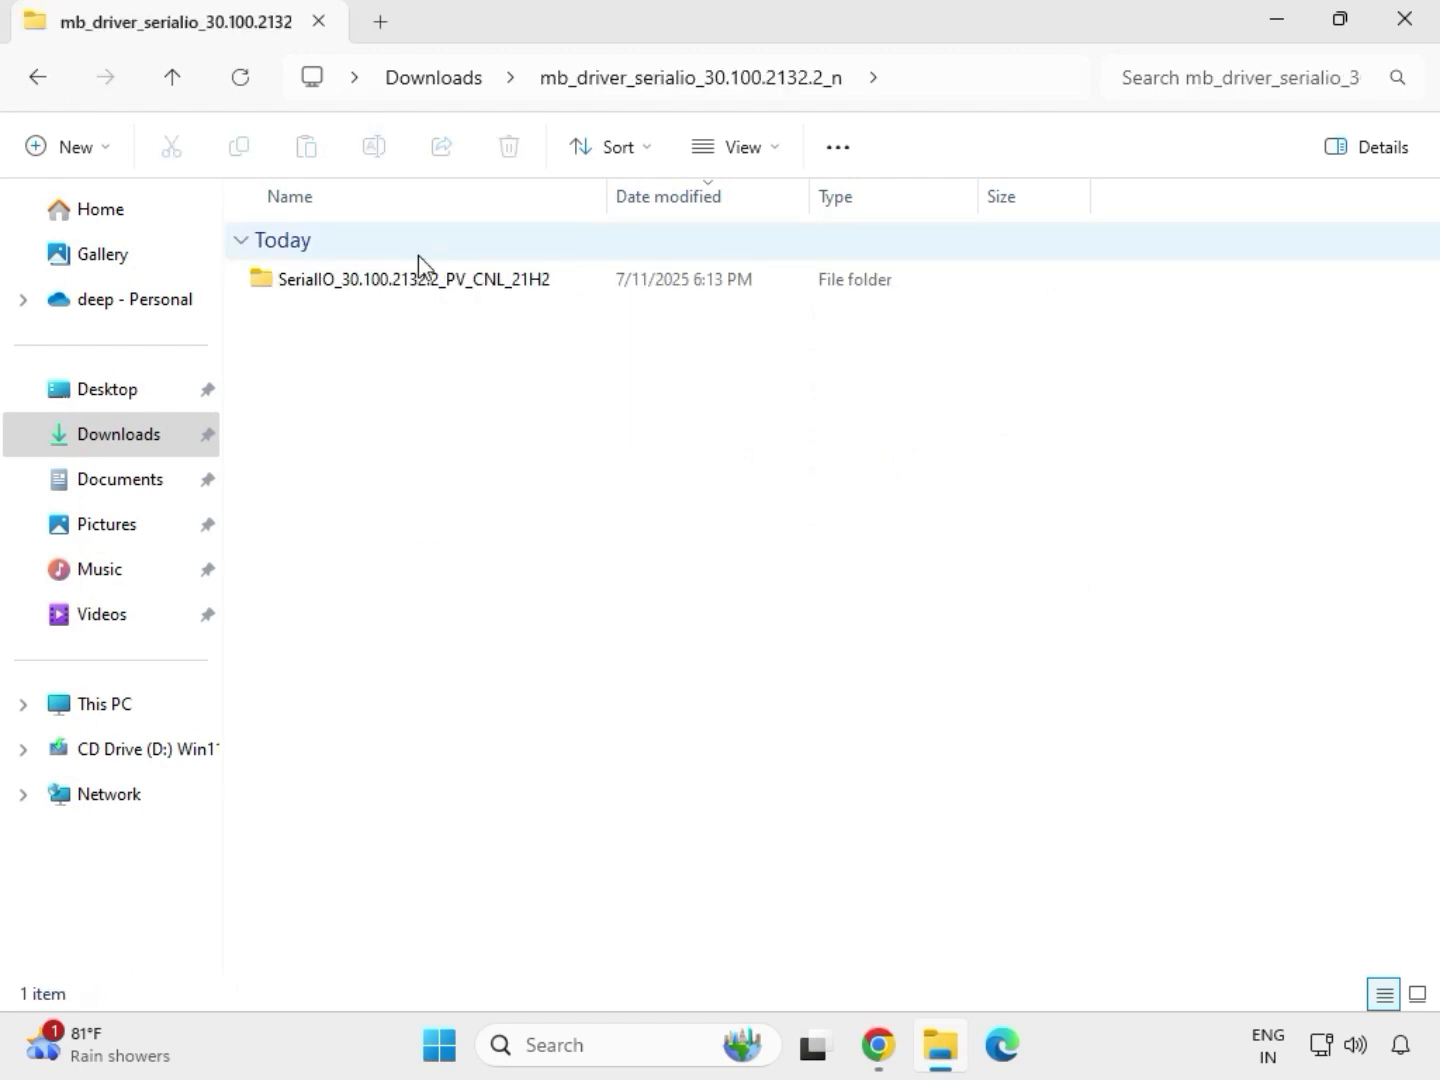
click(427, 285)
double_click(428, 285)
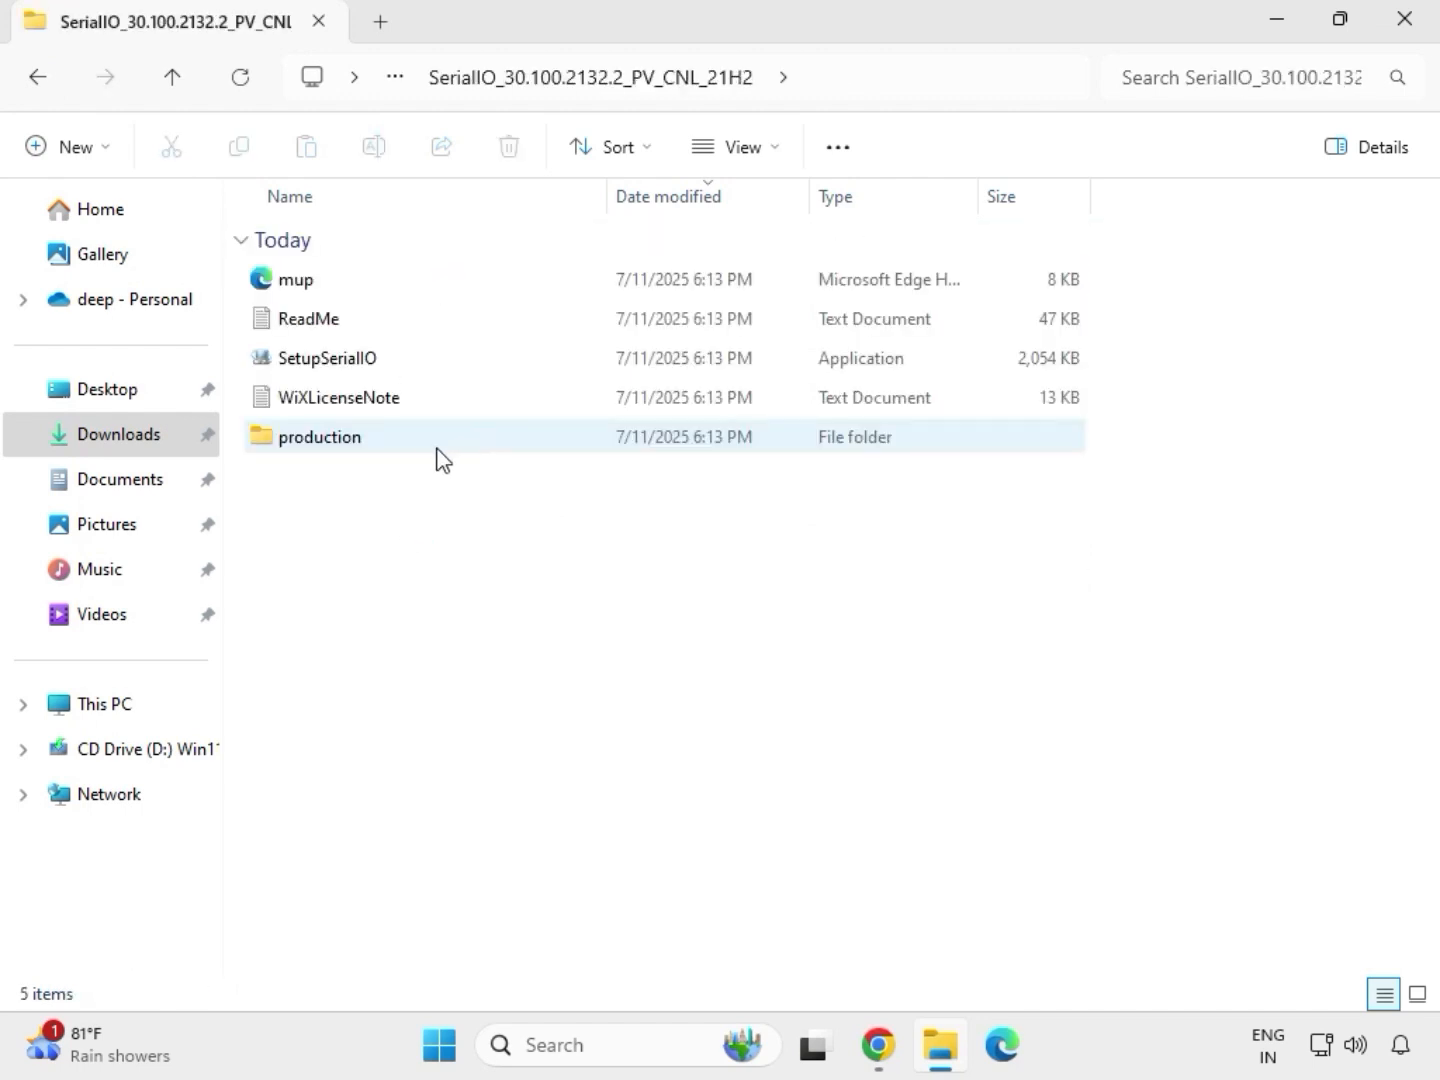
Try to install Intel Serial IO by running SetupSerialIO as administrator, allowing device changes, and close the setup.
click(364, 360)
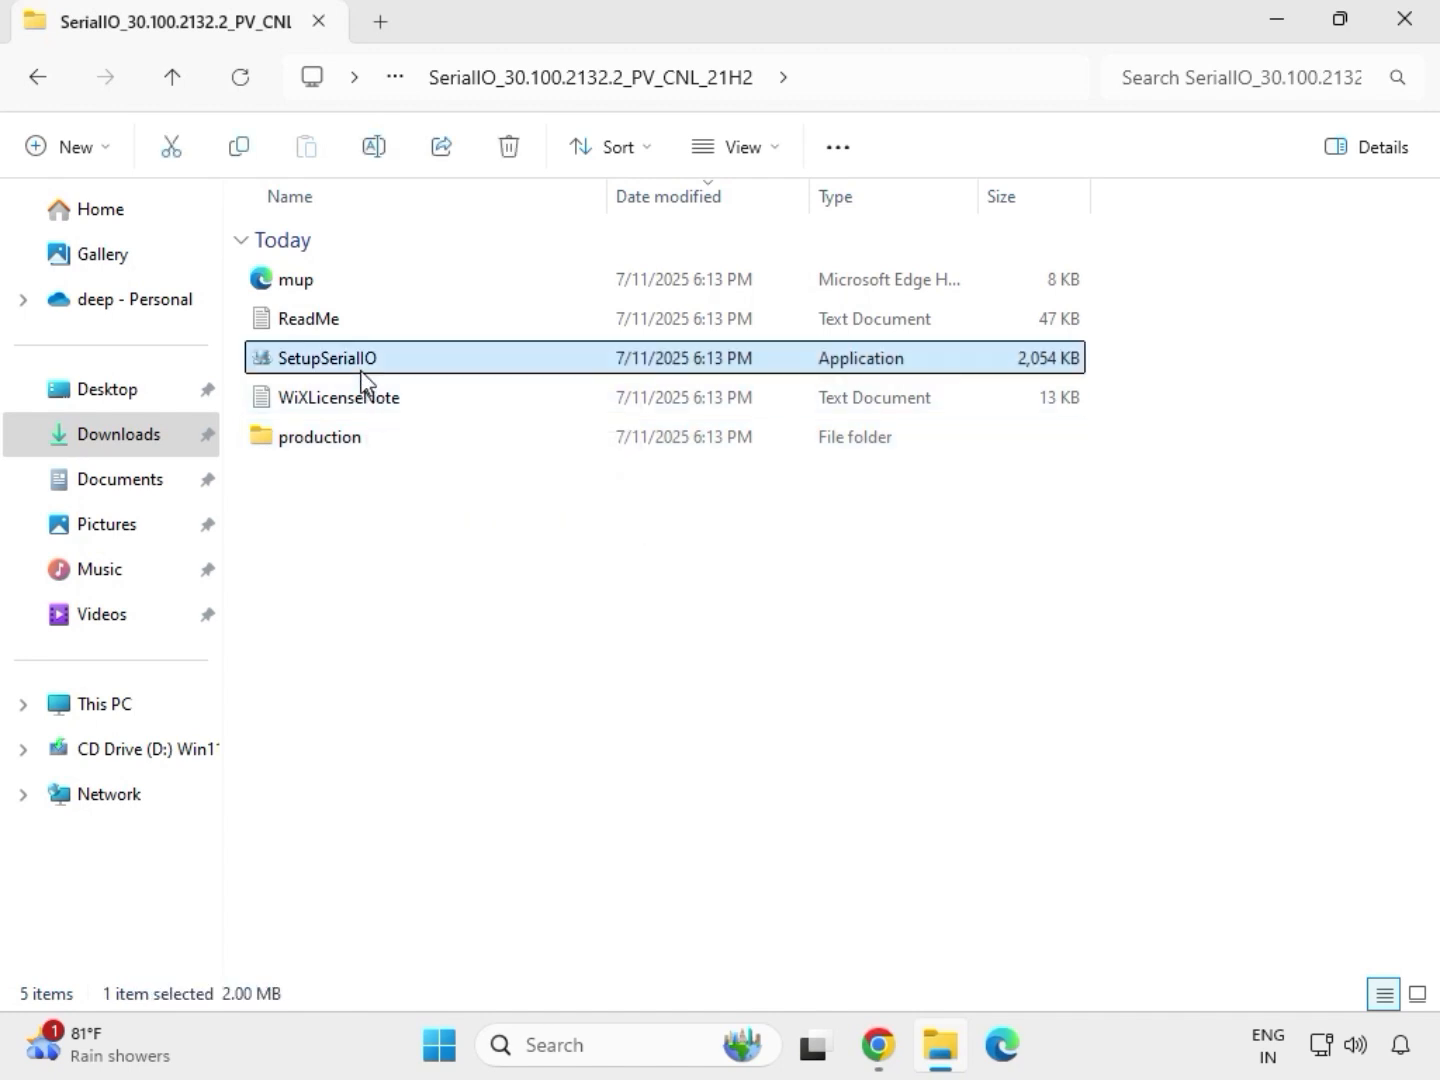
right_click(363, 367)
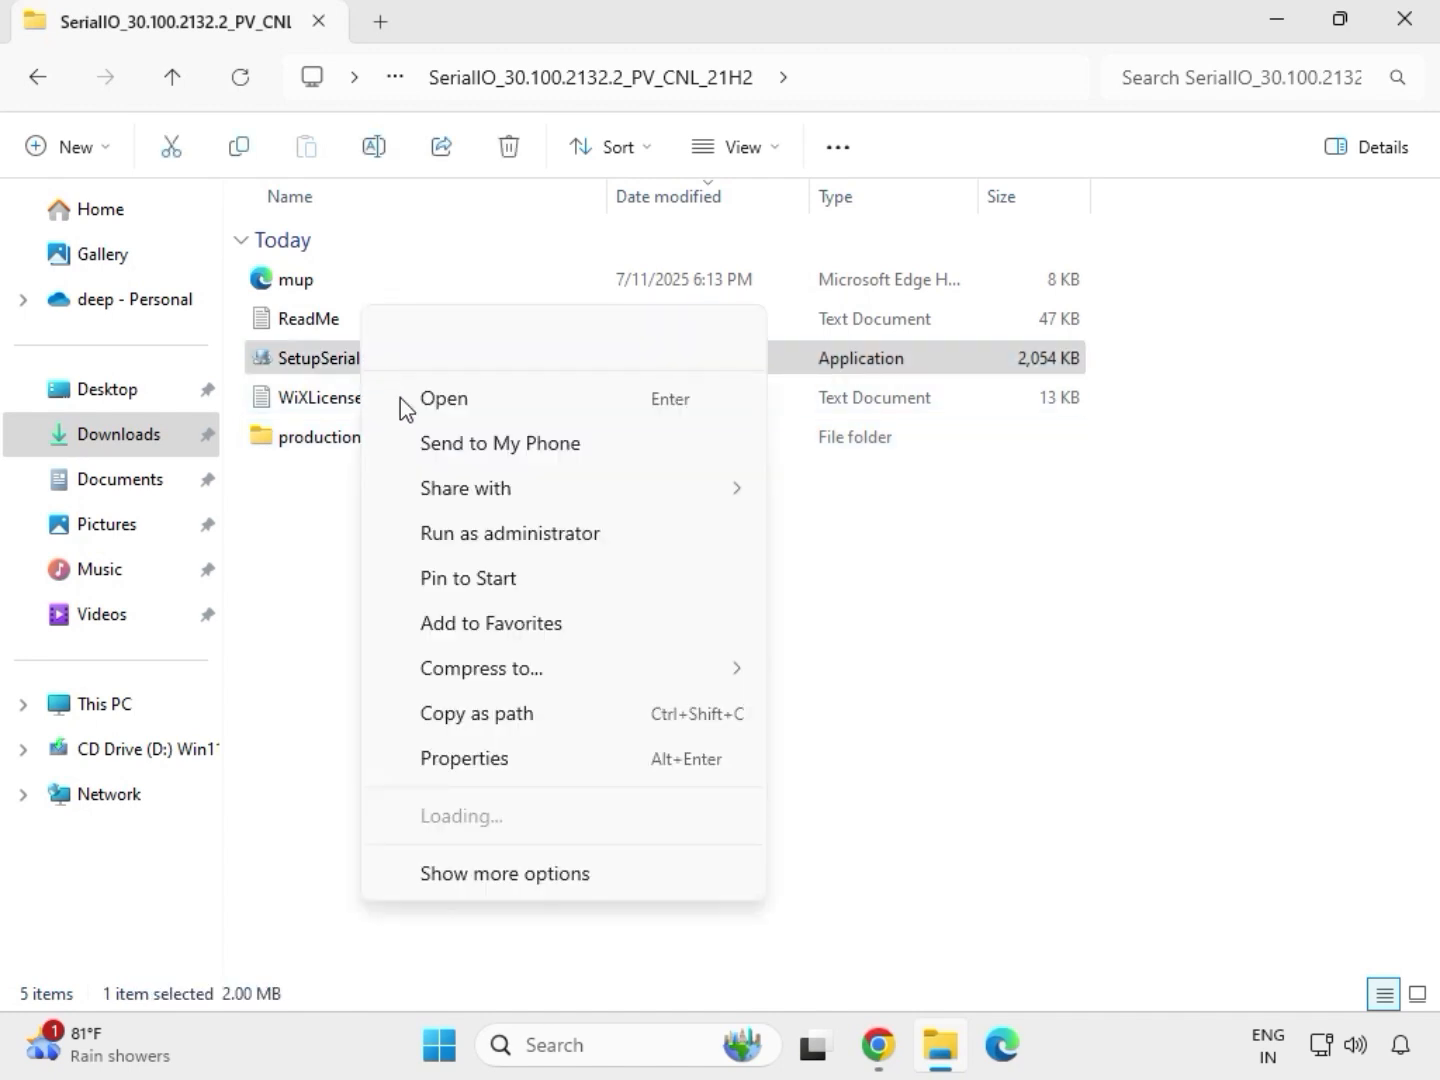
click(497, 537)
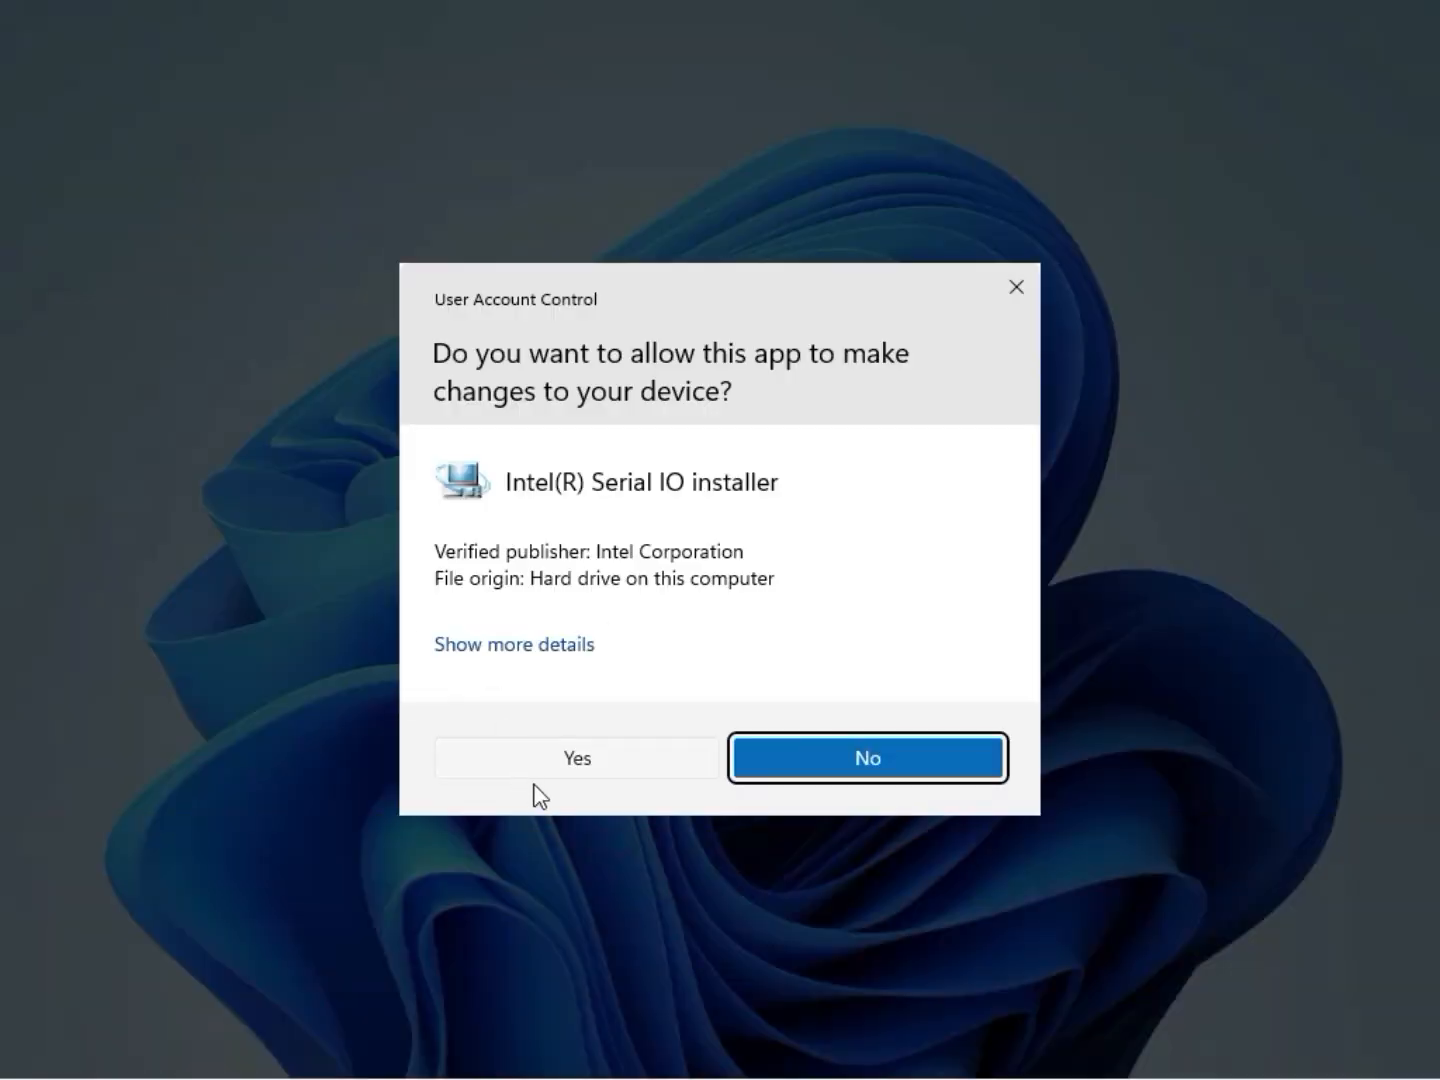
click(571, 762)
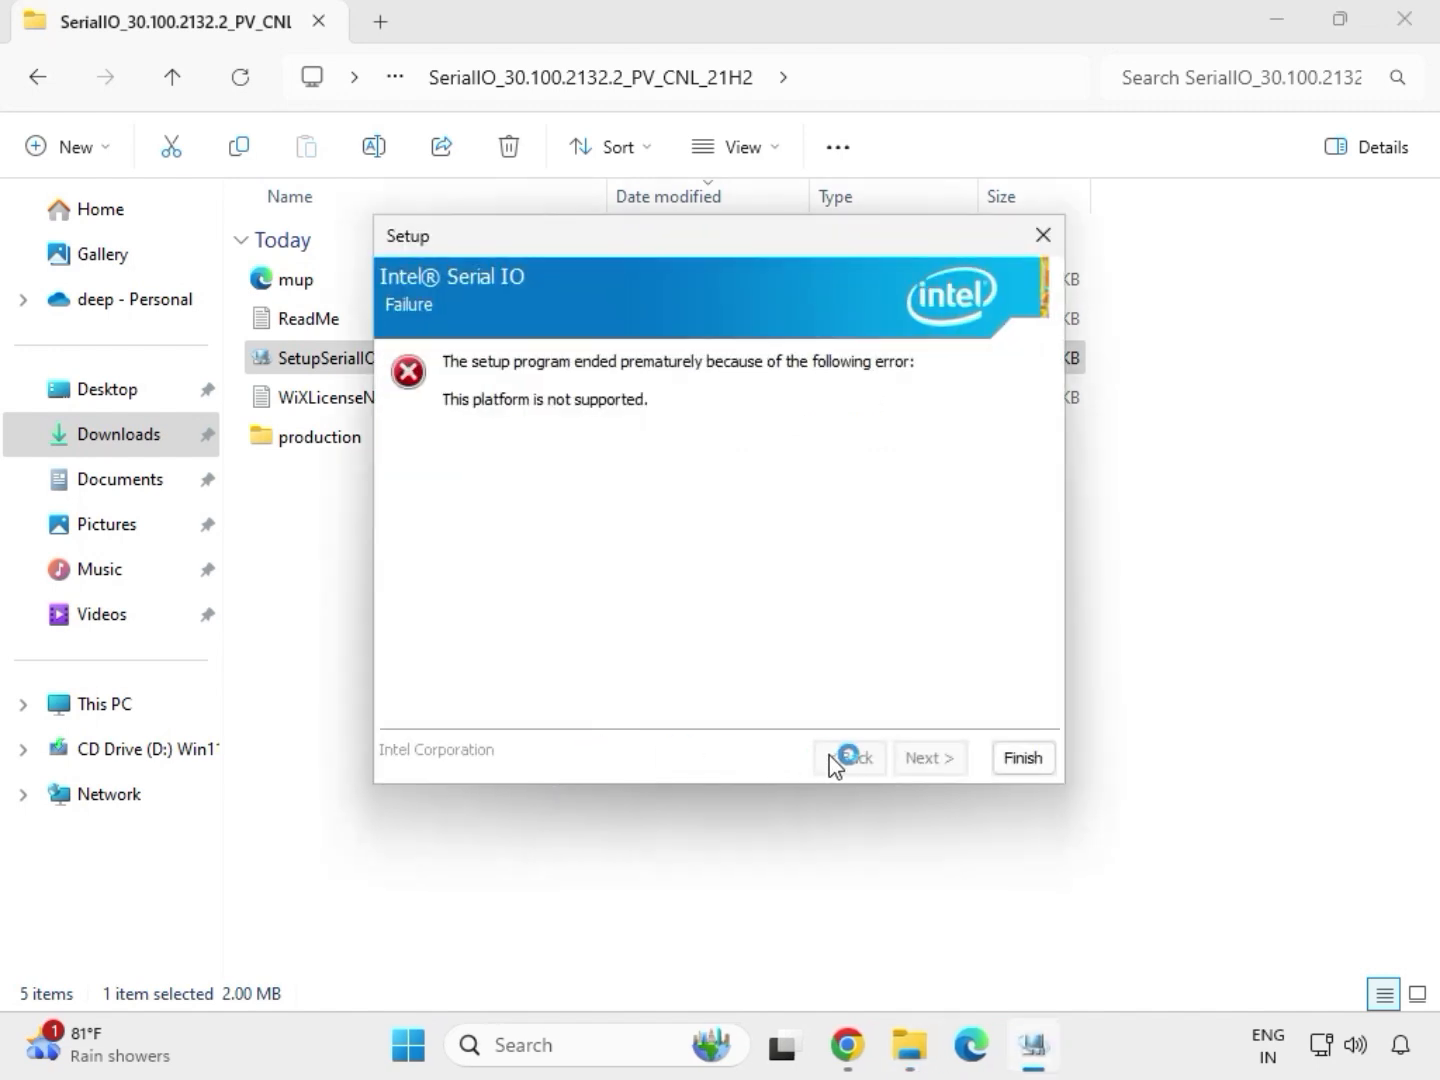
click(1021, 761)
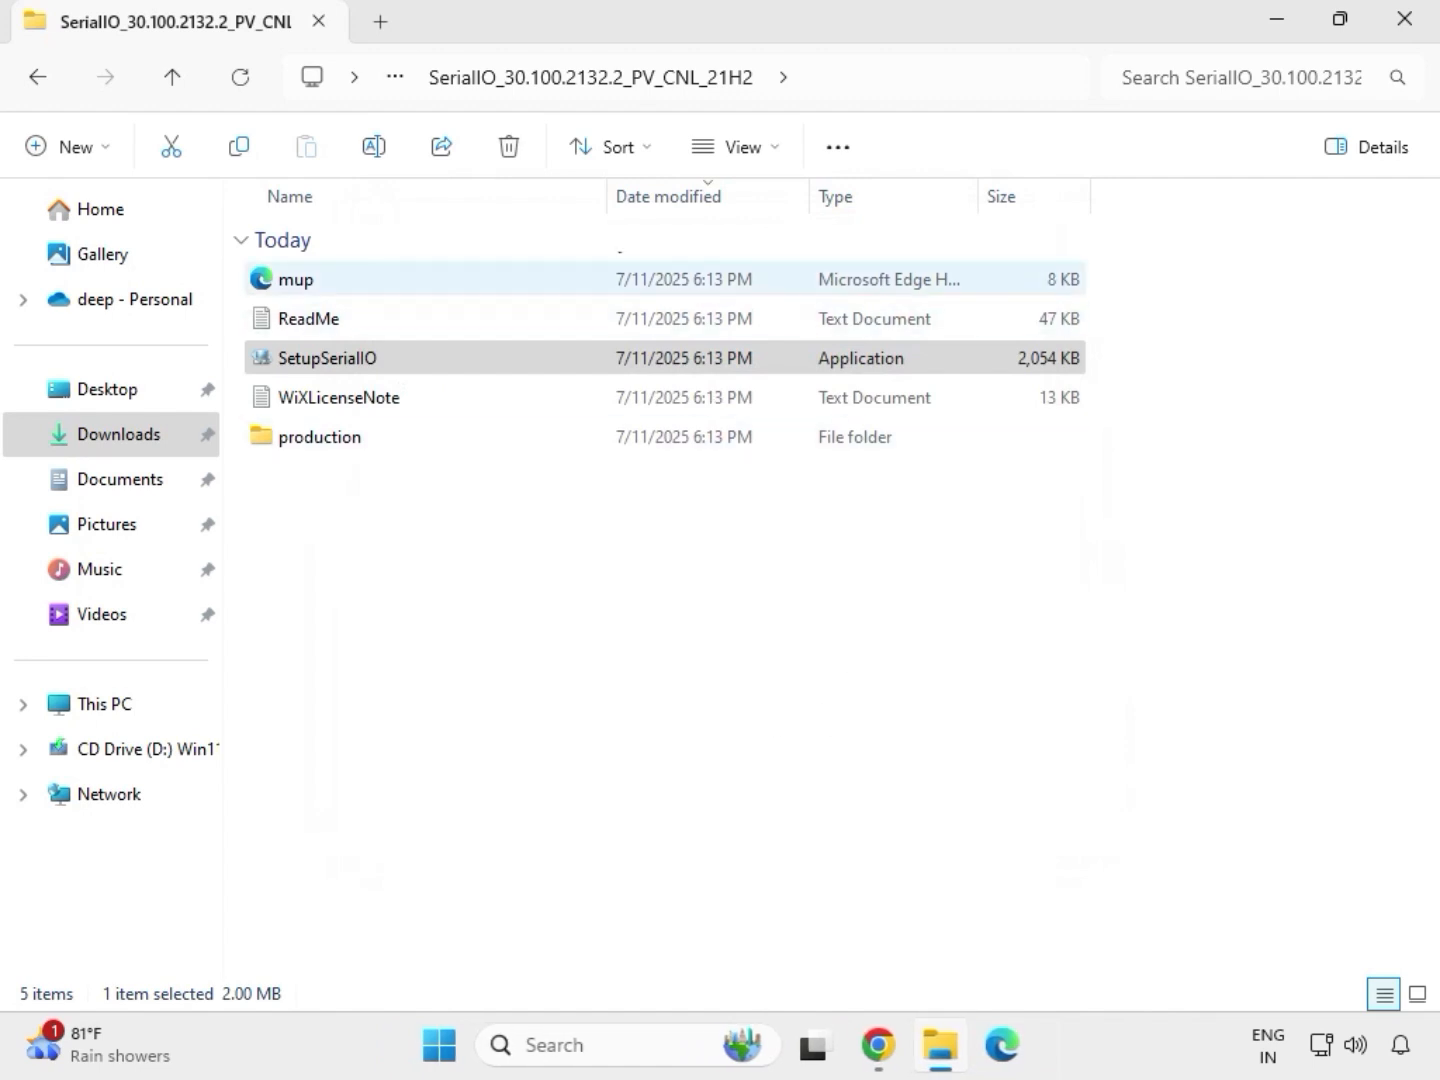
Return to Downloads and open the Chipset-10.1.18836.8283-Public-MUP folder inside the extracted mb_driver_infupdate_10.1.18836.8283 folder.
click(38, 77)
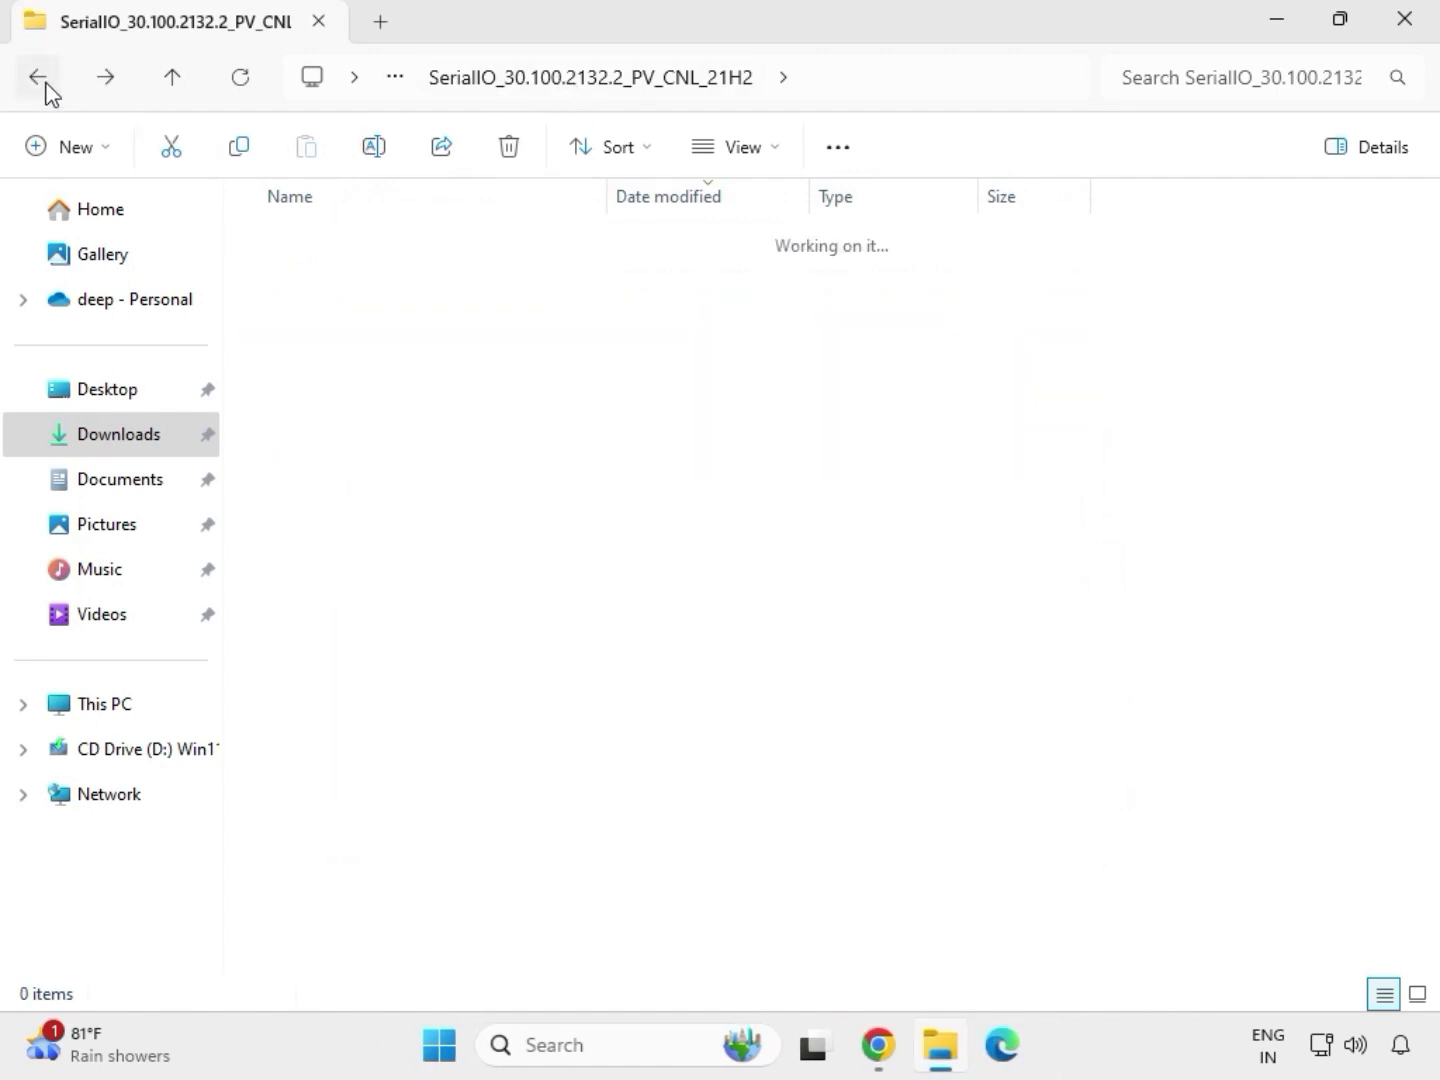
click(38, 77)
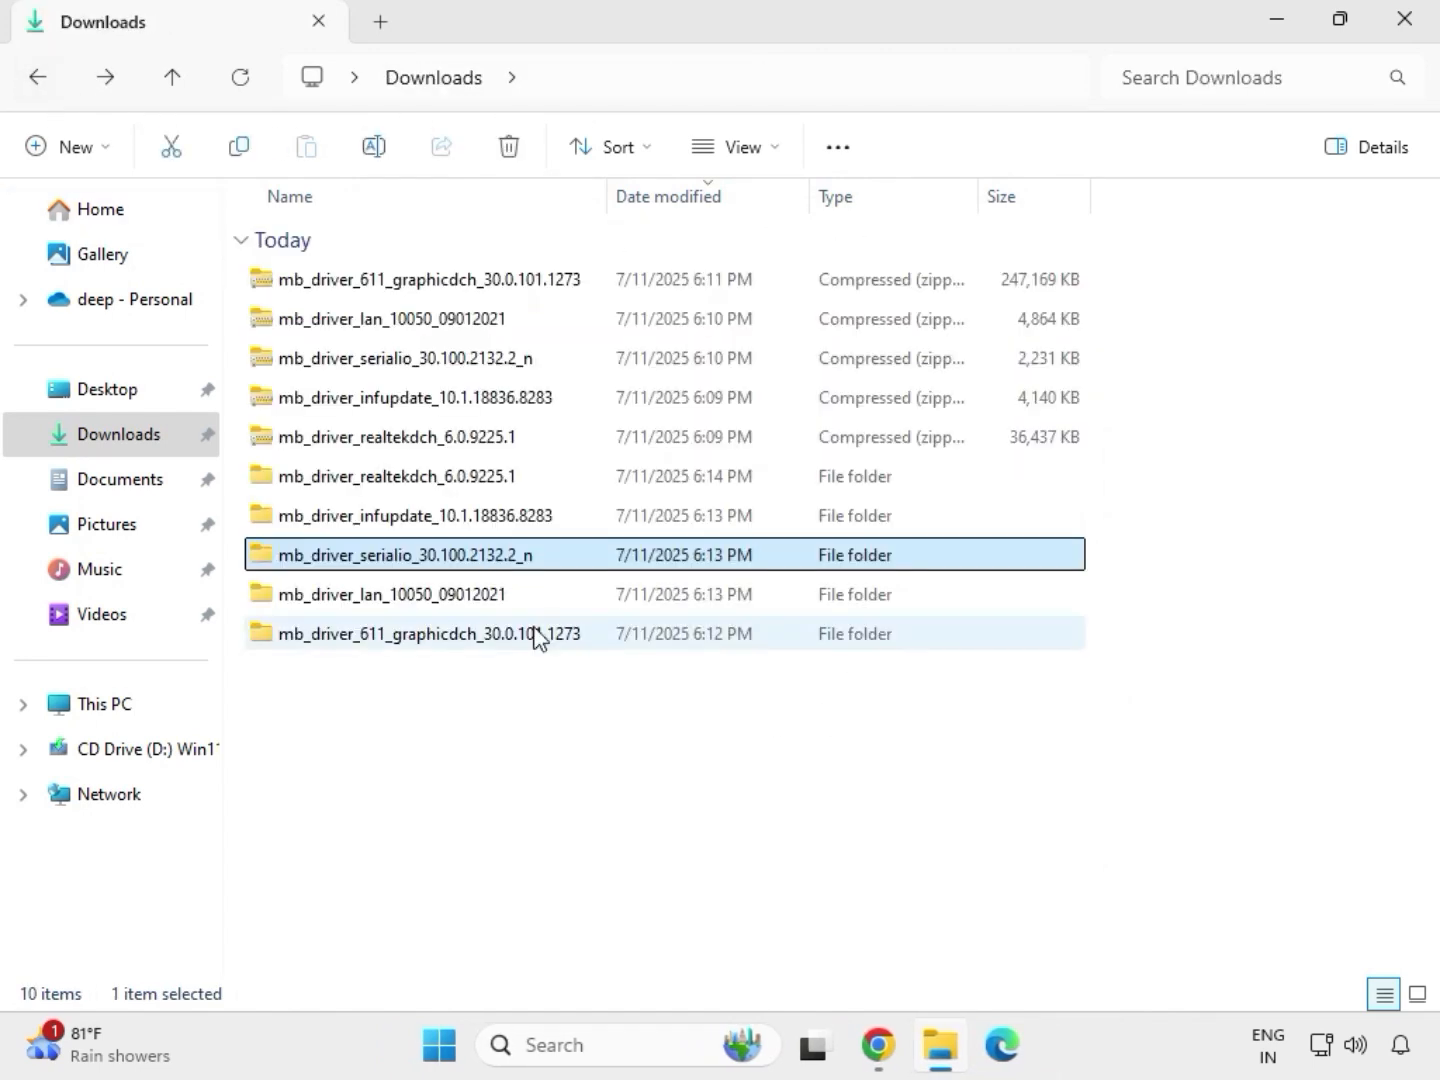
click(378, 522)
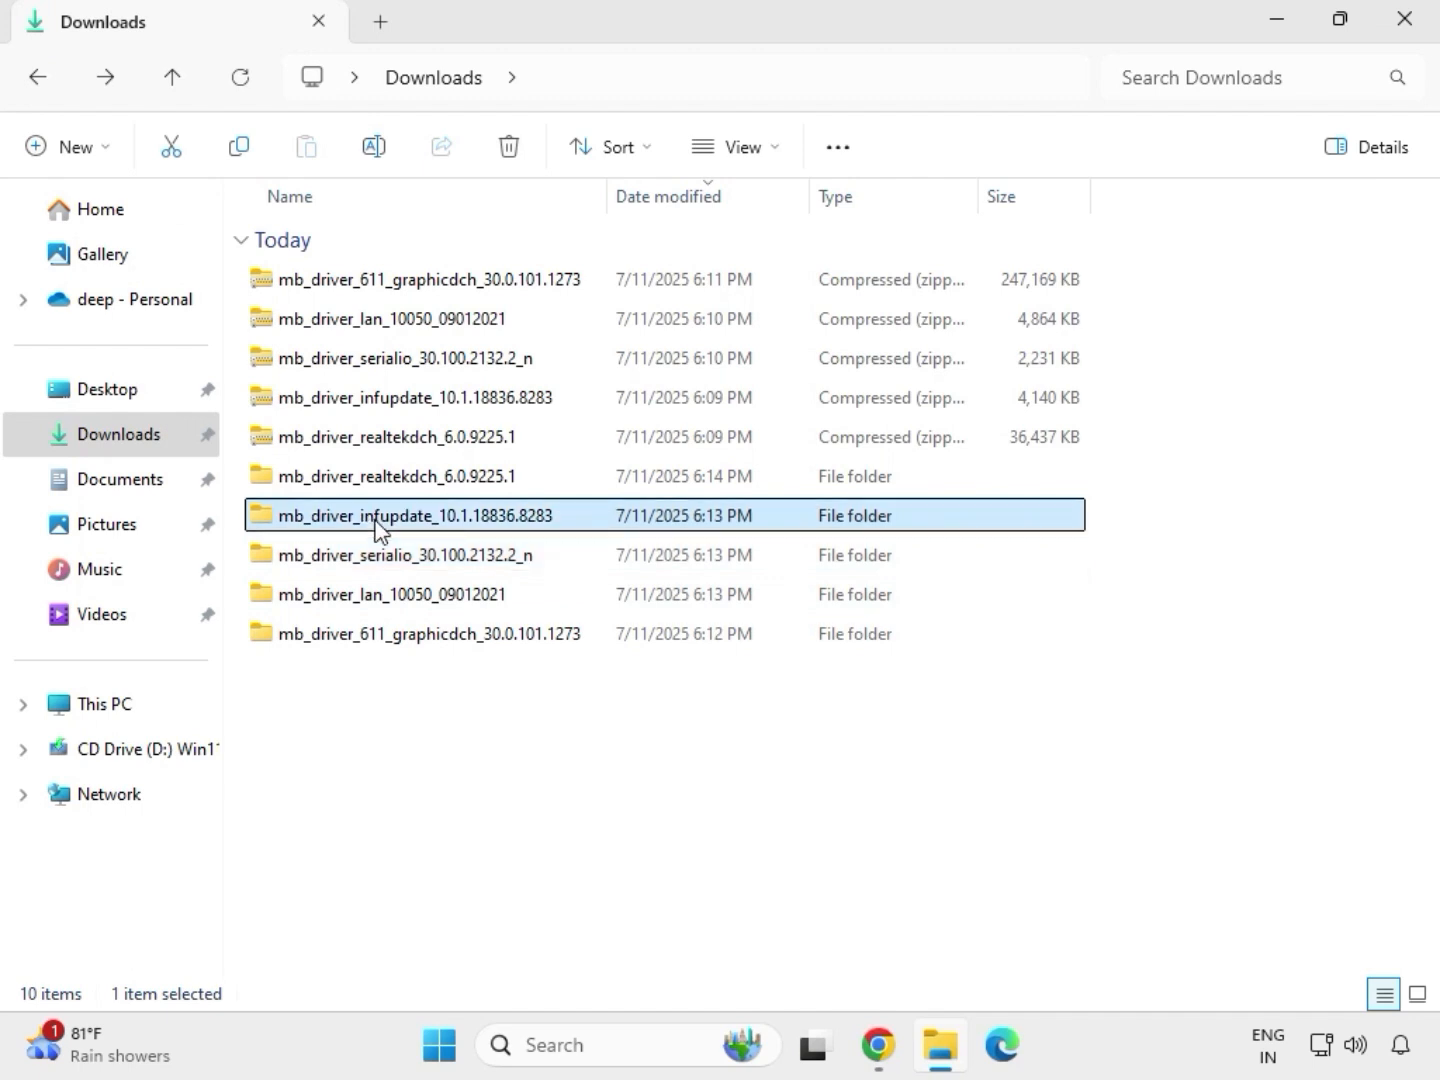
double_click(378, 522)
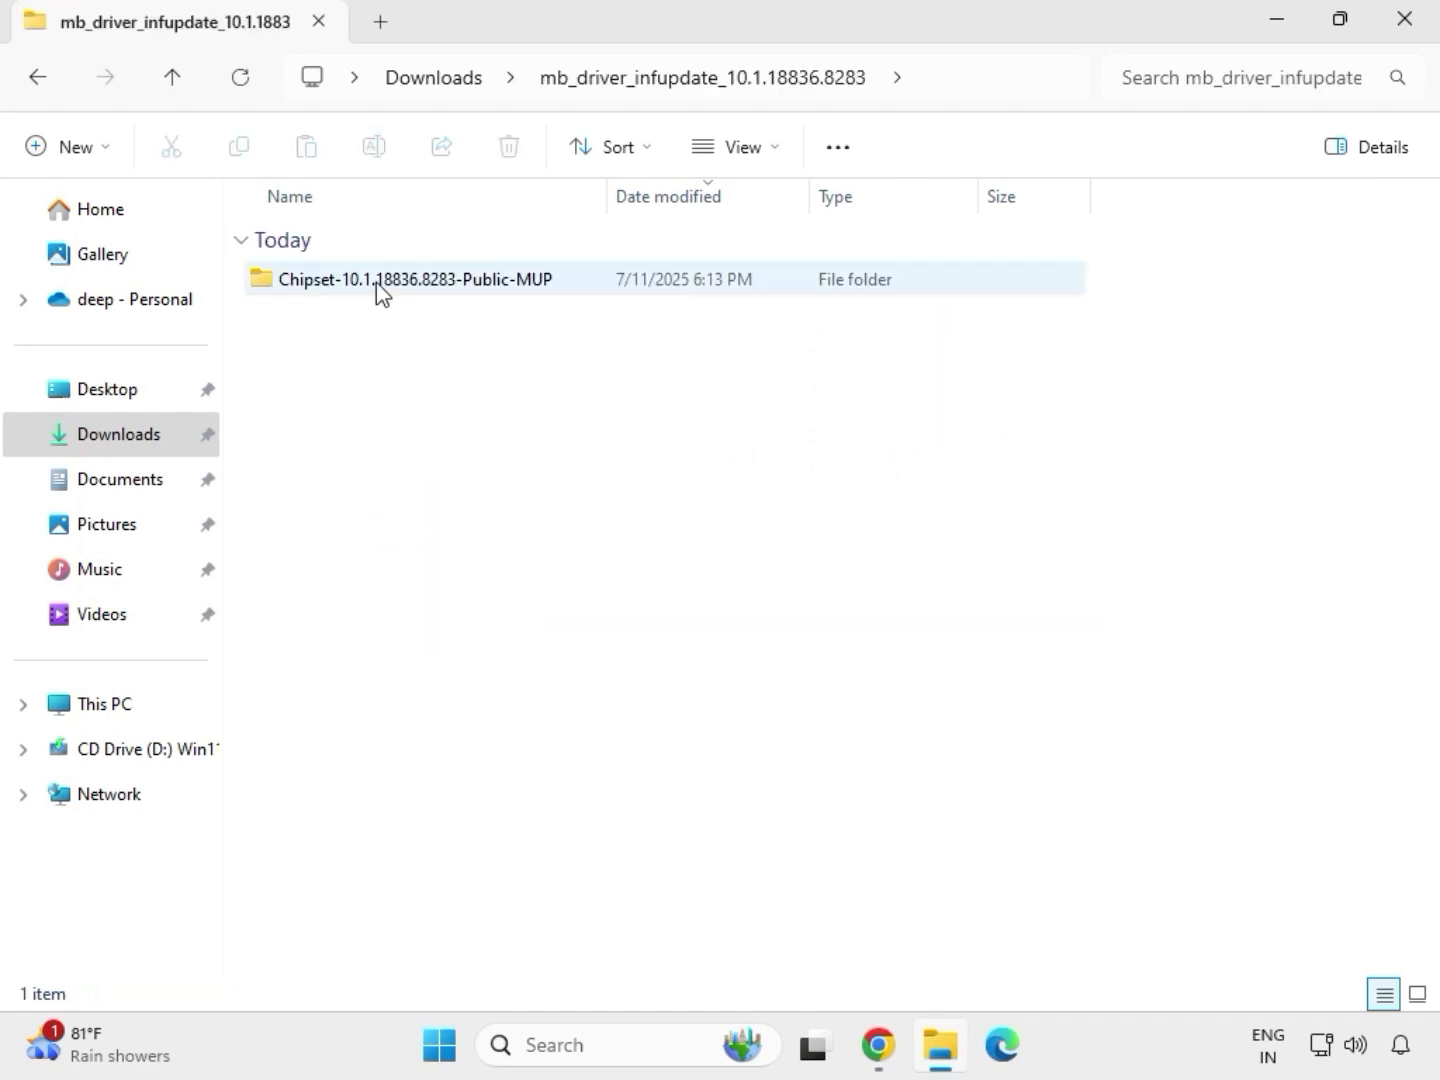
click(385, 285)
double_click(383, 285)
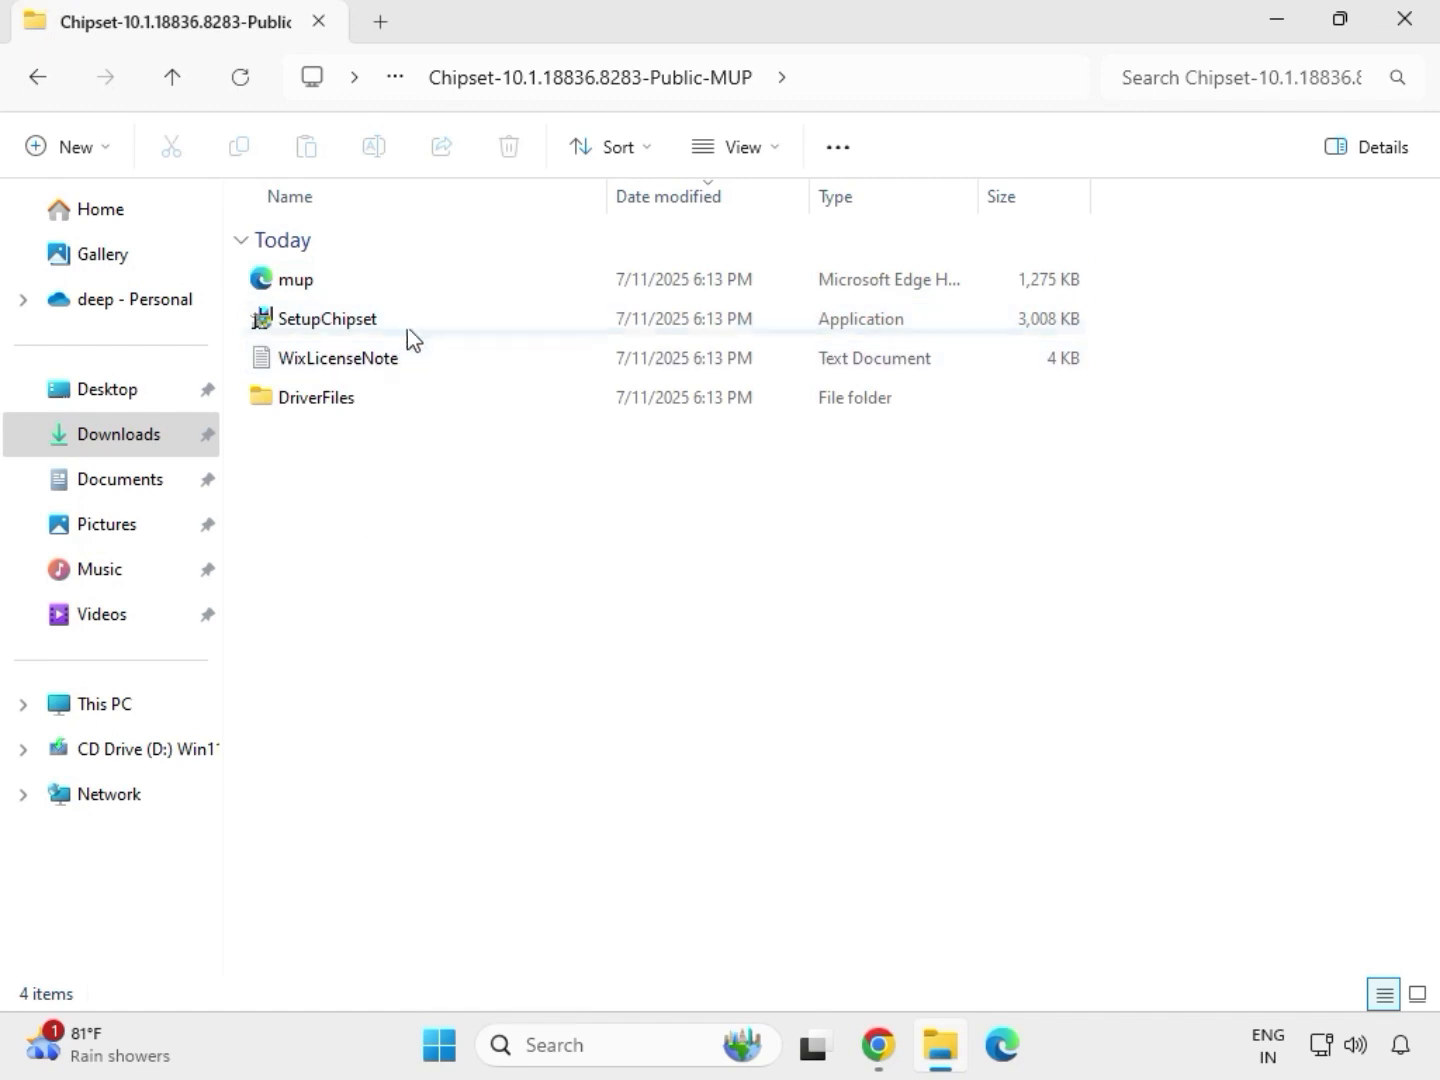
Run SetupChipset as administrator and allow it to make changes to the device.
click(408, 325)
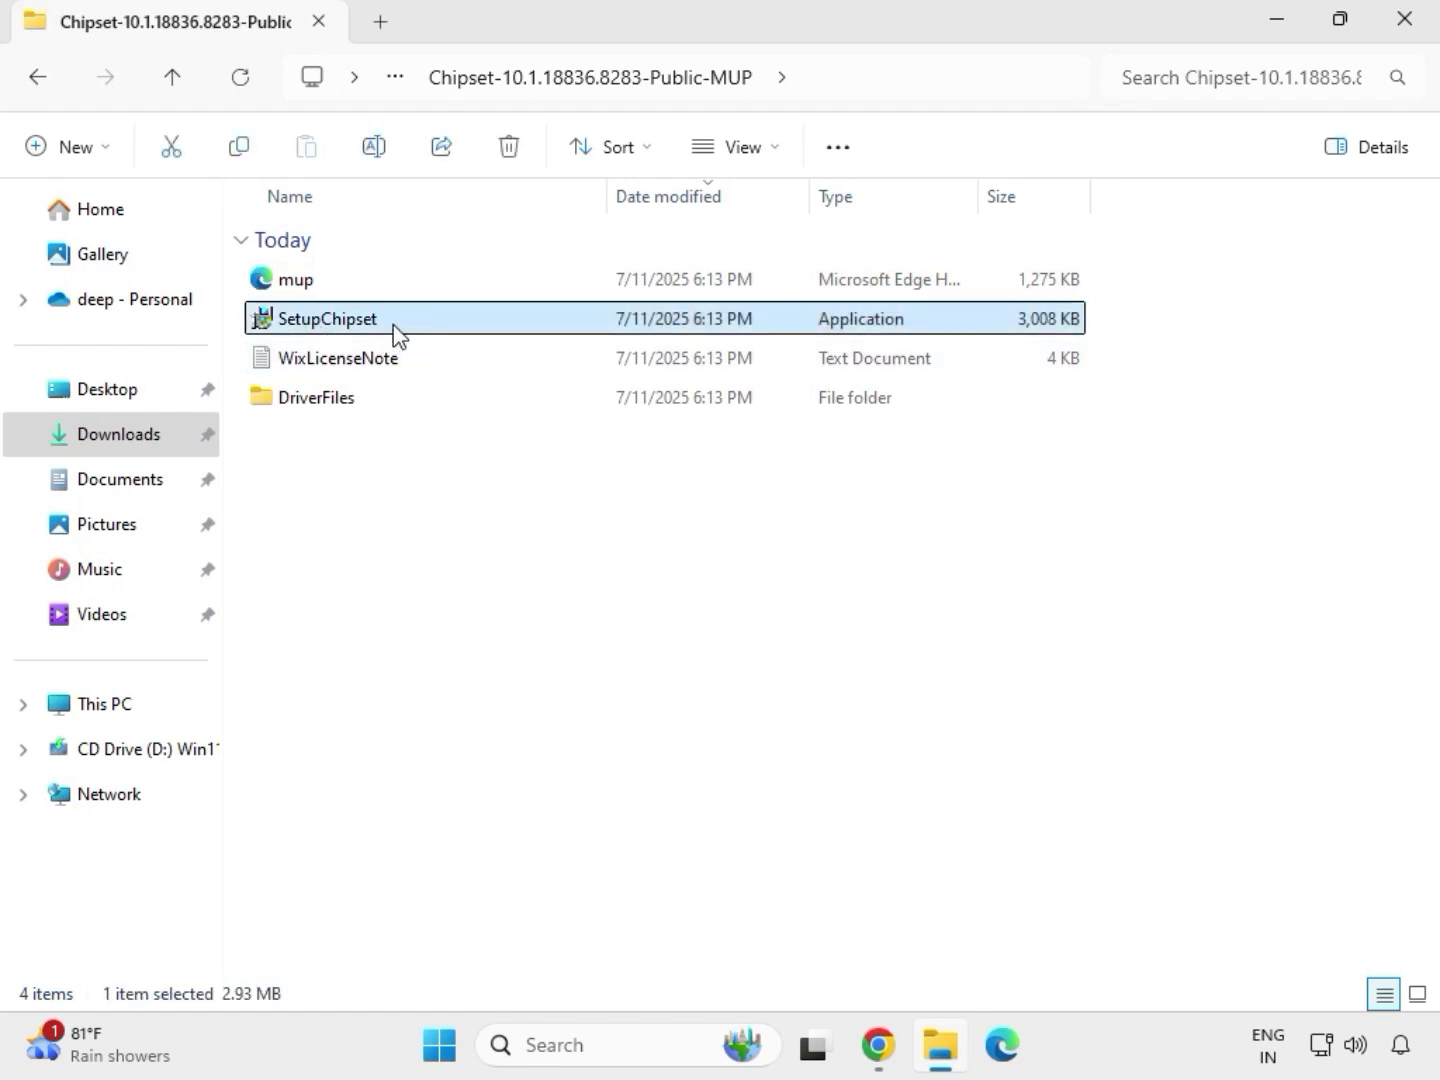
right_click(397, 333)
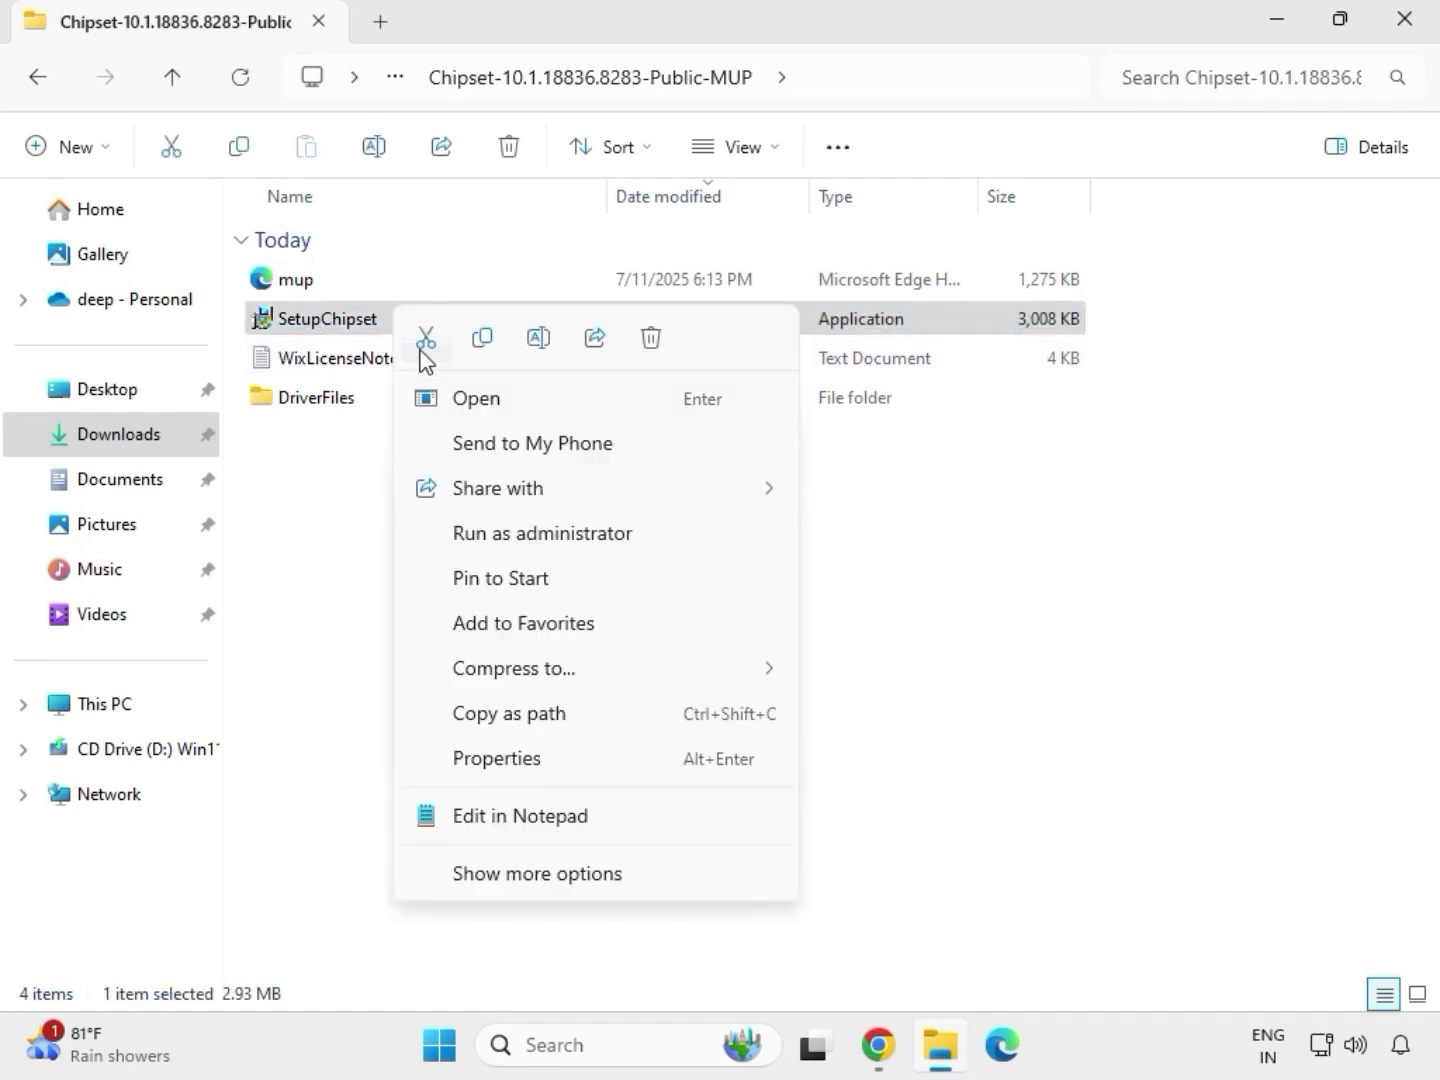
click(509, 530)
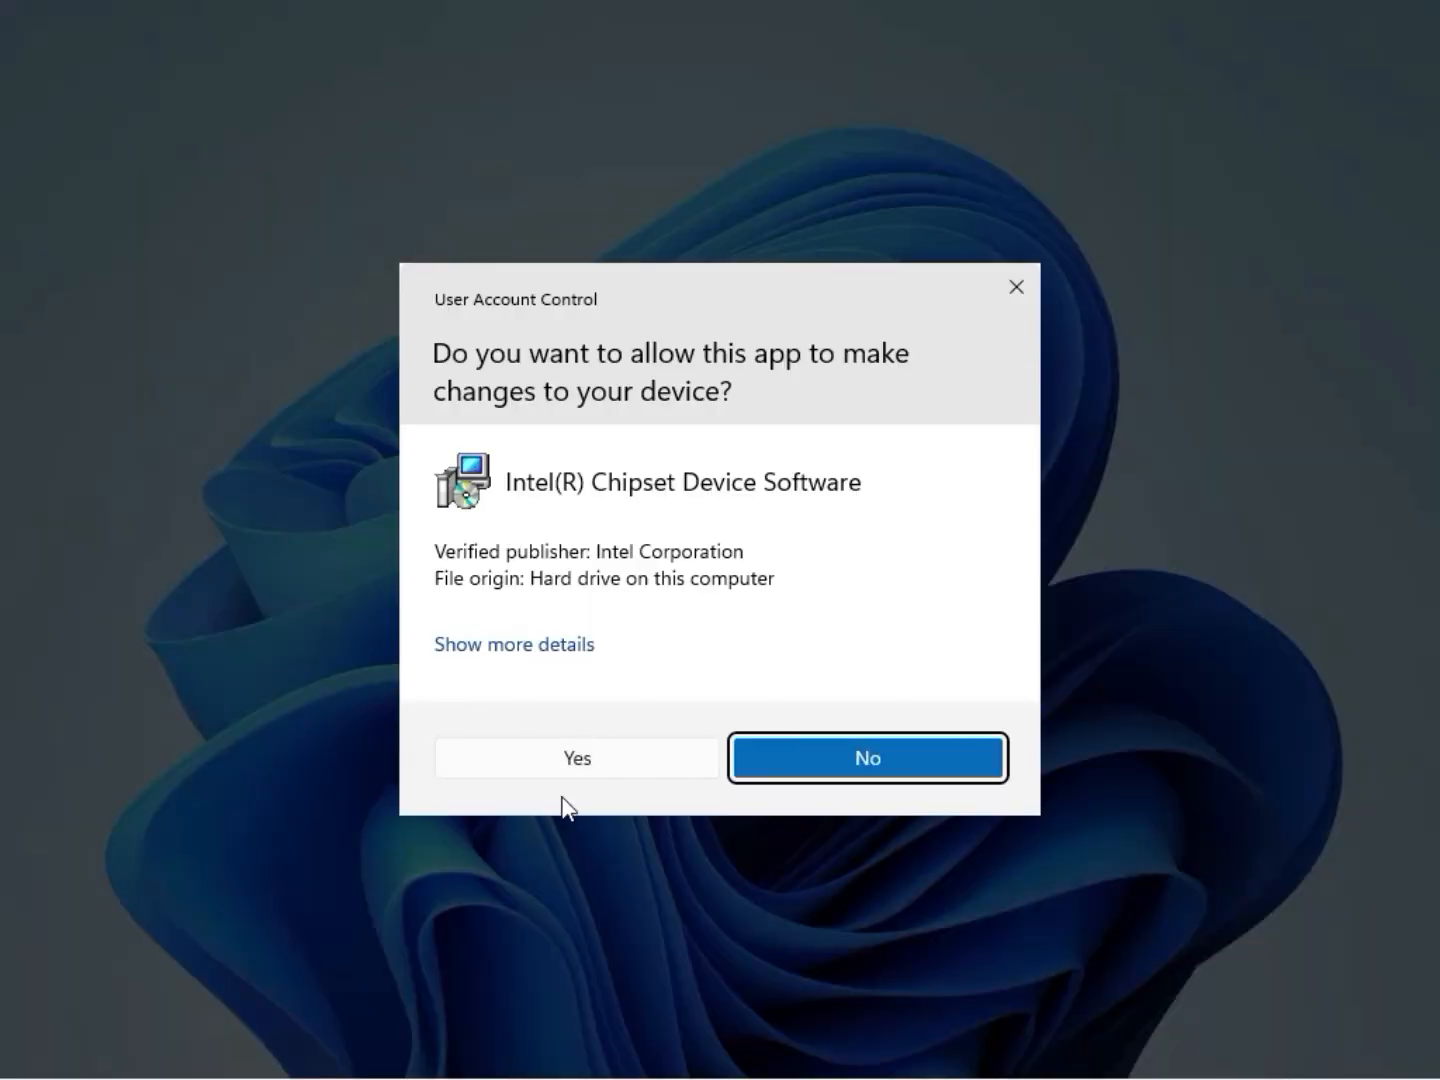
click(574, 769)
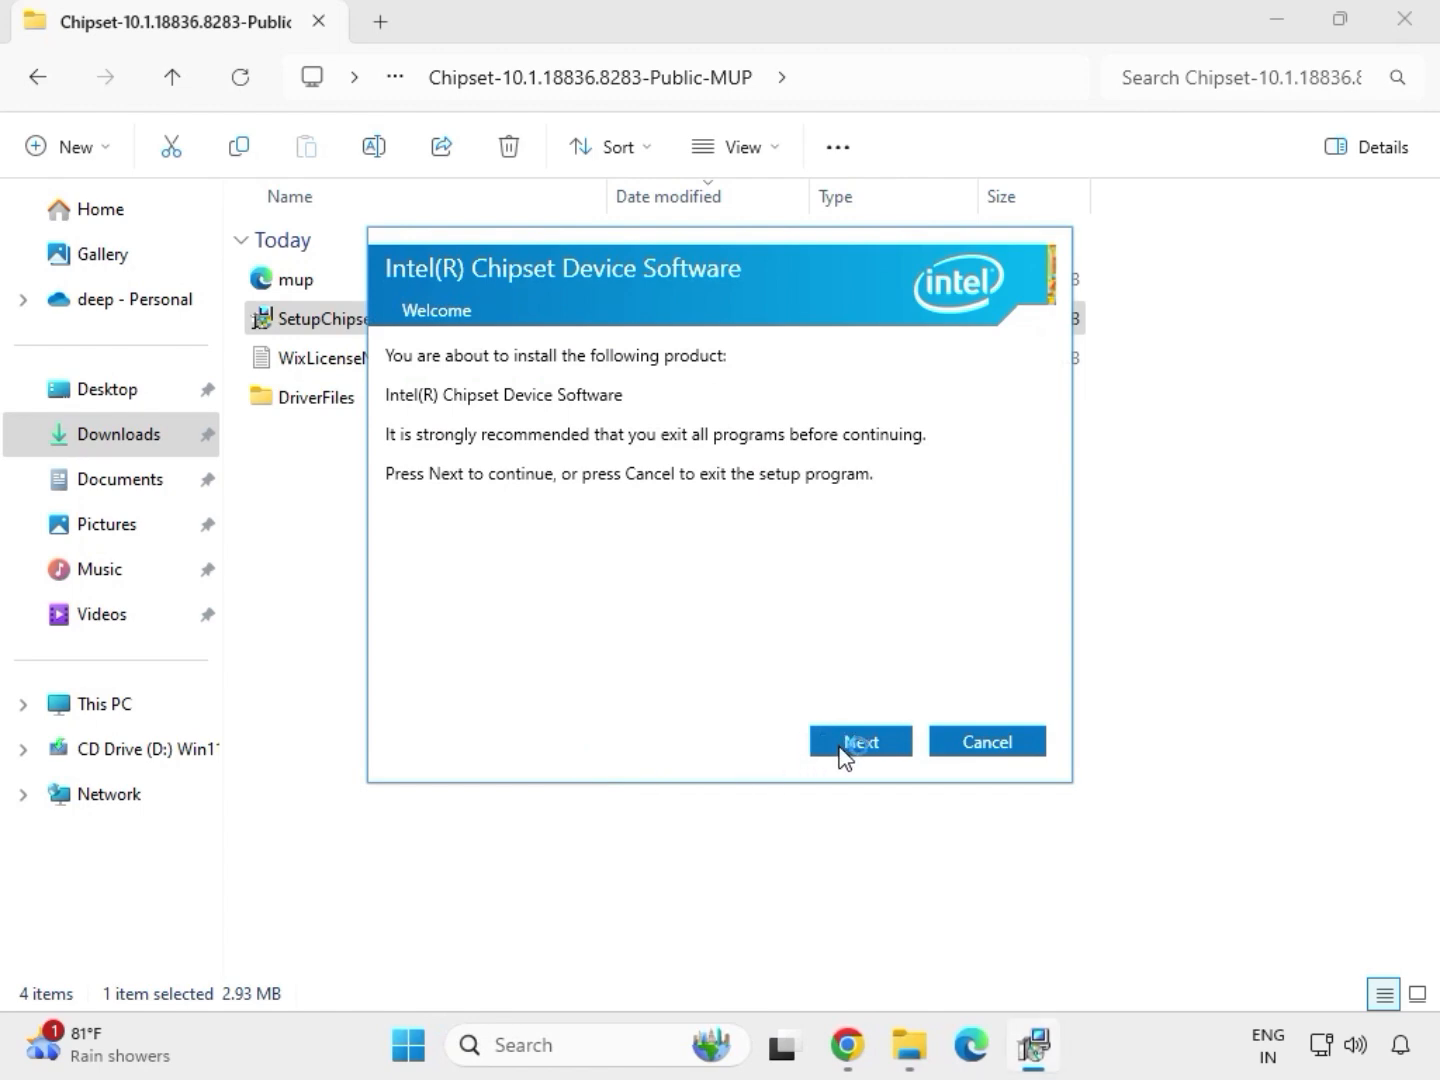
Install the Intel(R) Chipset Device Software and close its setup window.
click(842, 748)
click(846, 750)
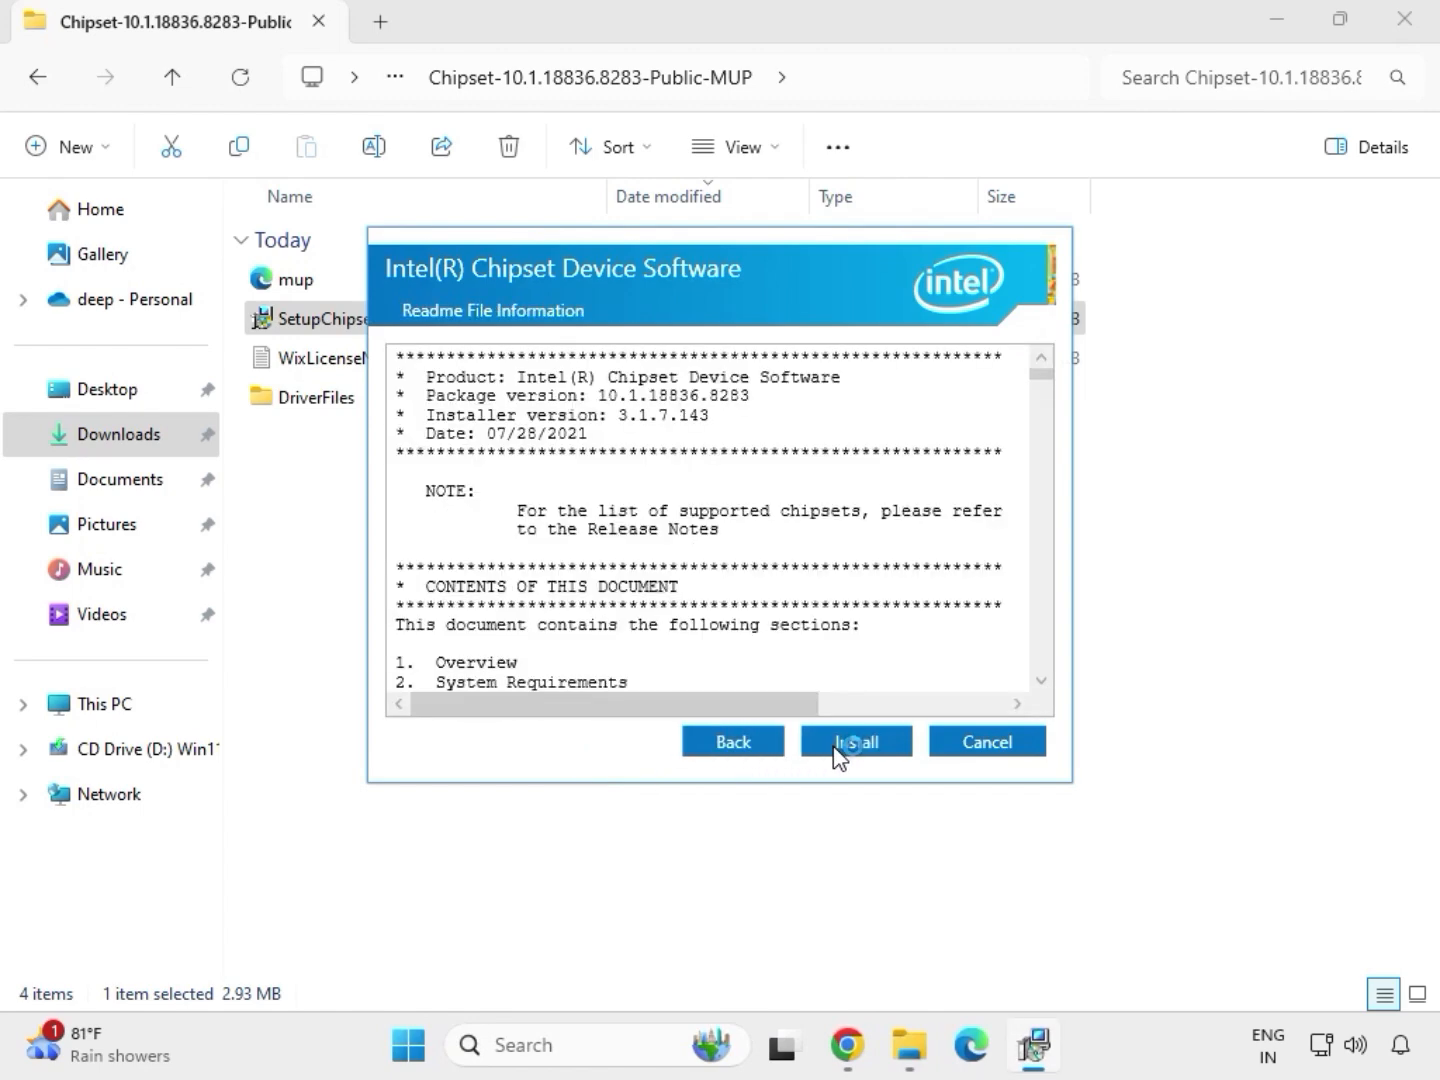
click(884, 747)
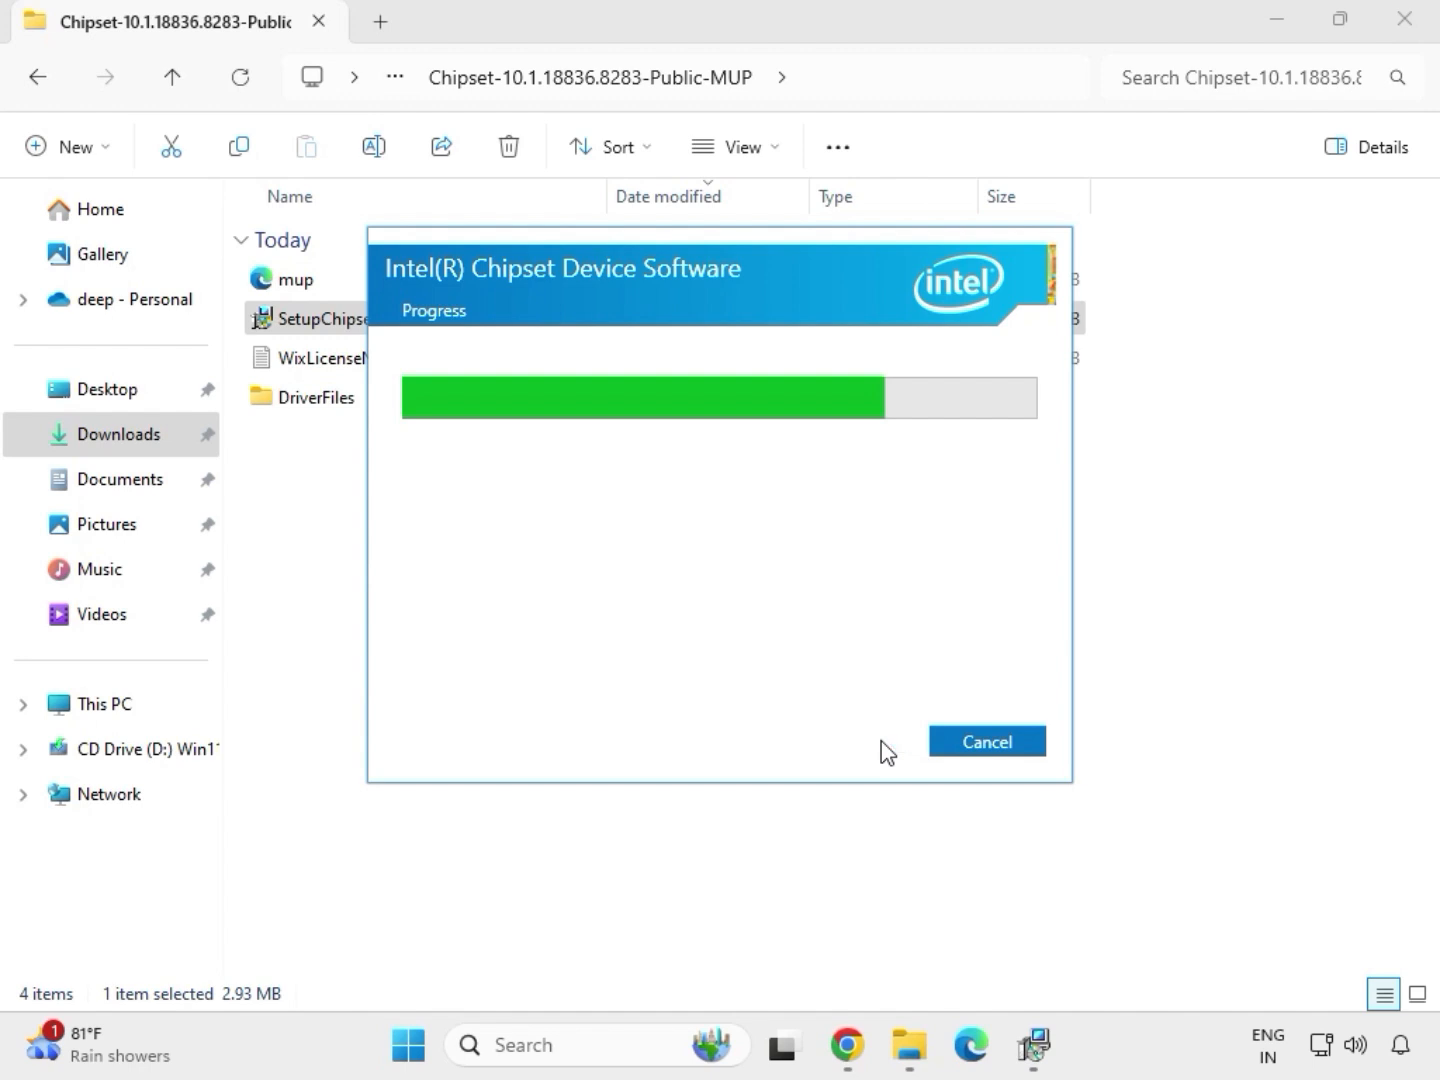
click(973, 751)
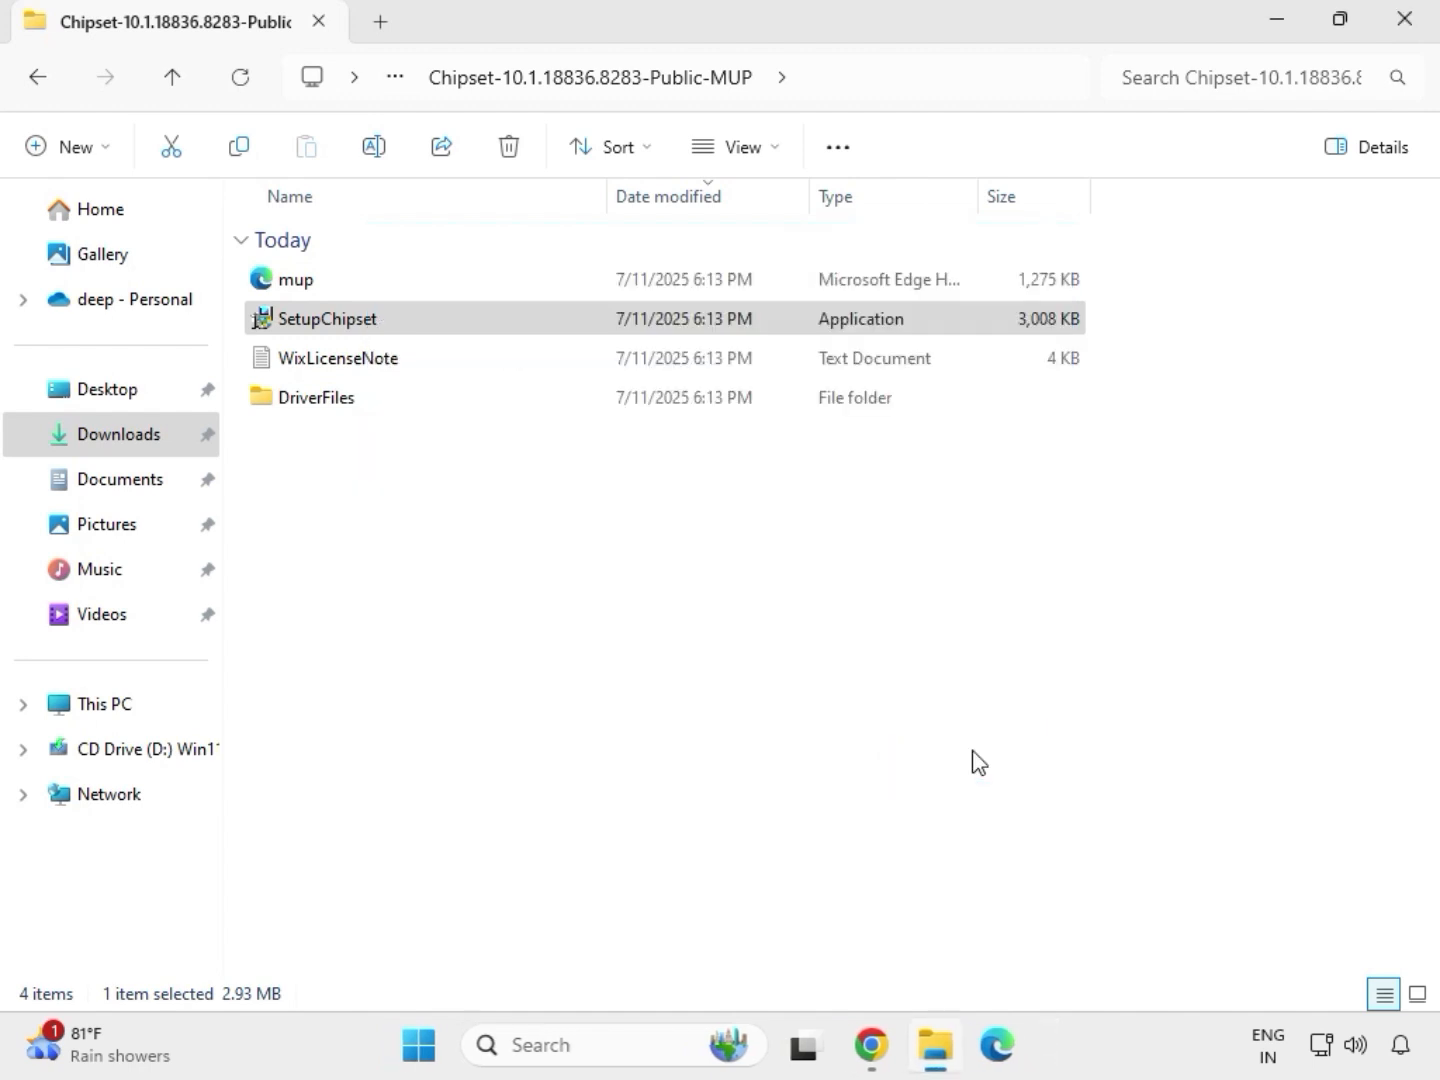
Look into the extracted mb_driver_realtekdch_6.0.9225.1 folder in Downloads and go back to Downloads.
key(BackSpace)
key(BackSpace)
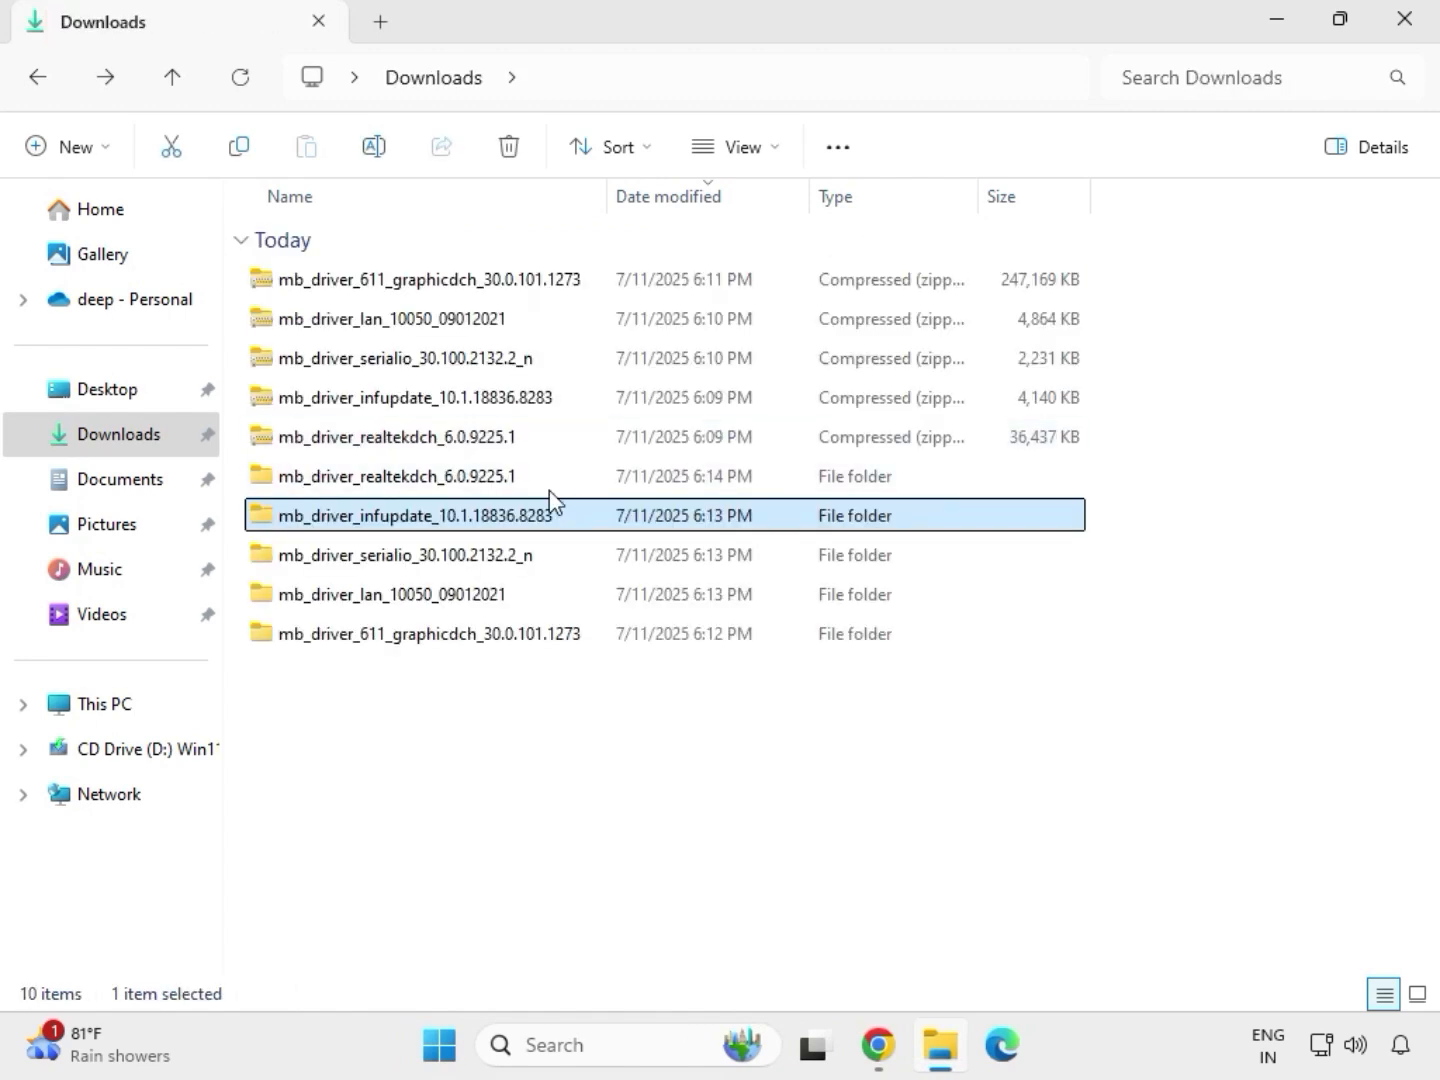
click(535, 479)
double_click(535, 480)
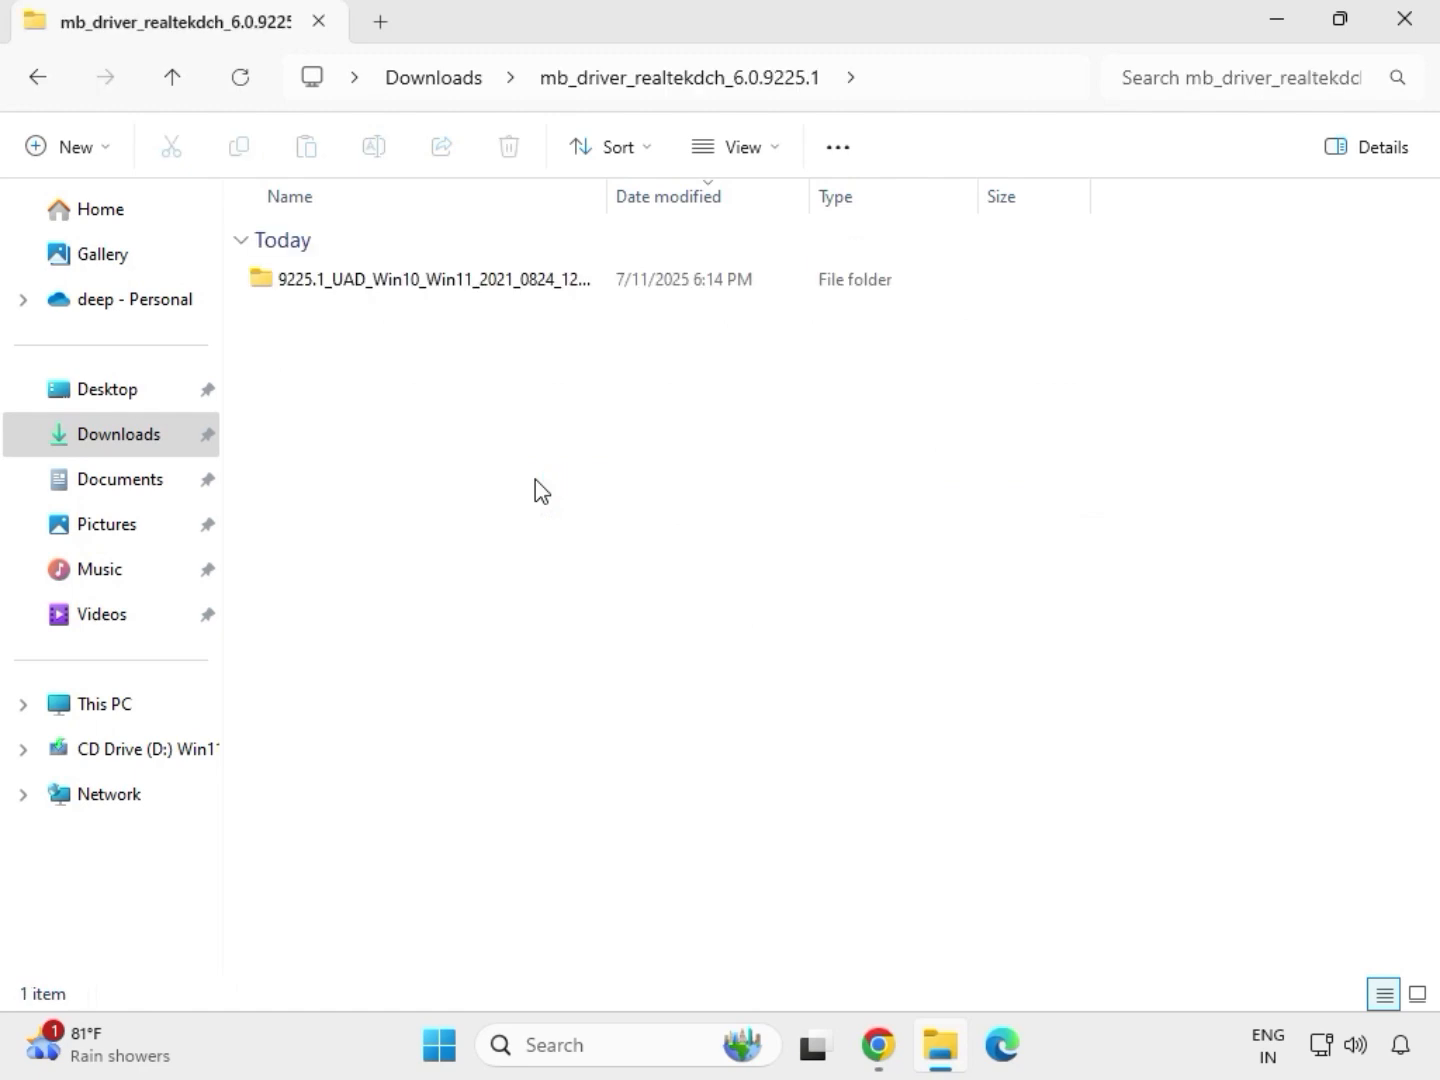
click(448, 85)
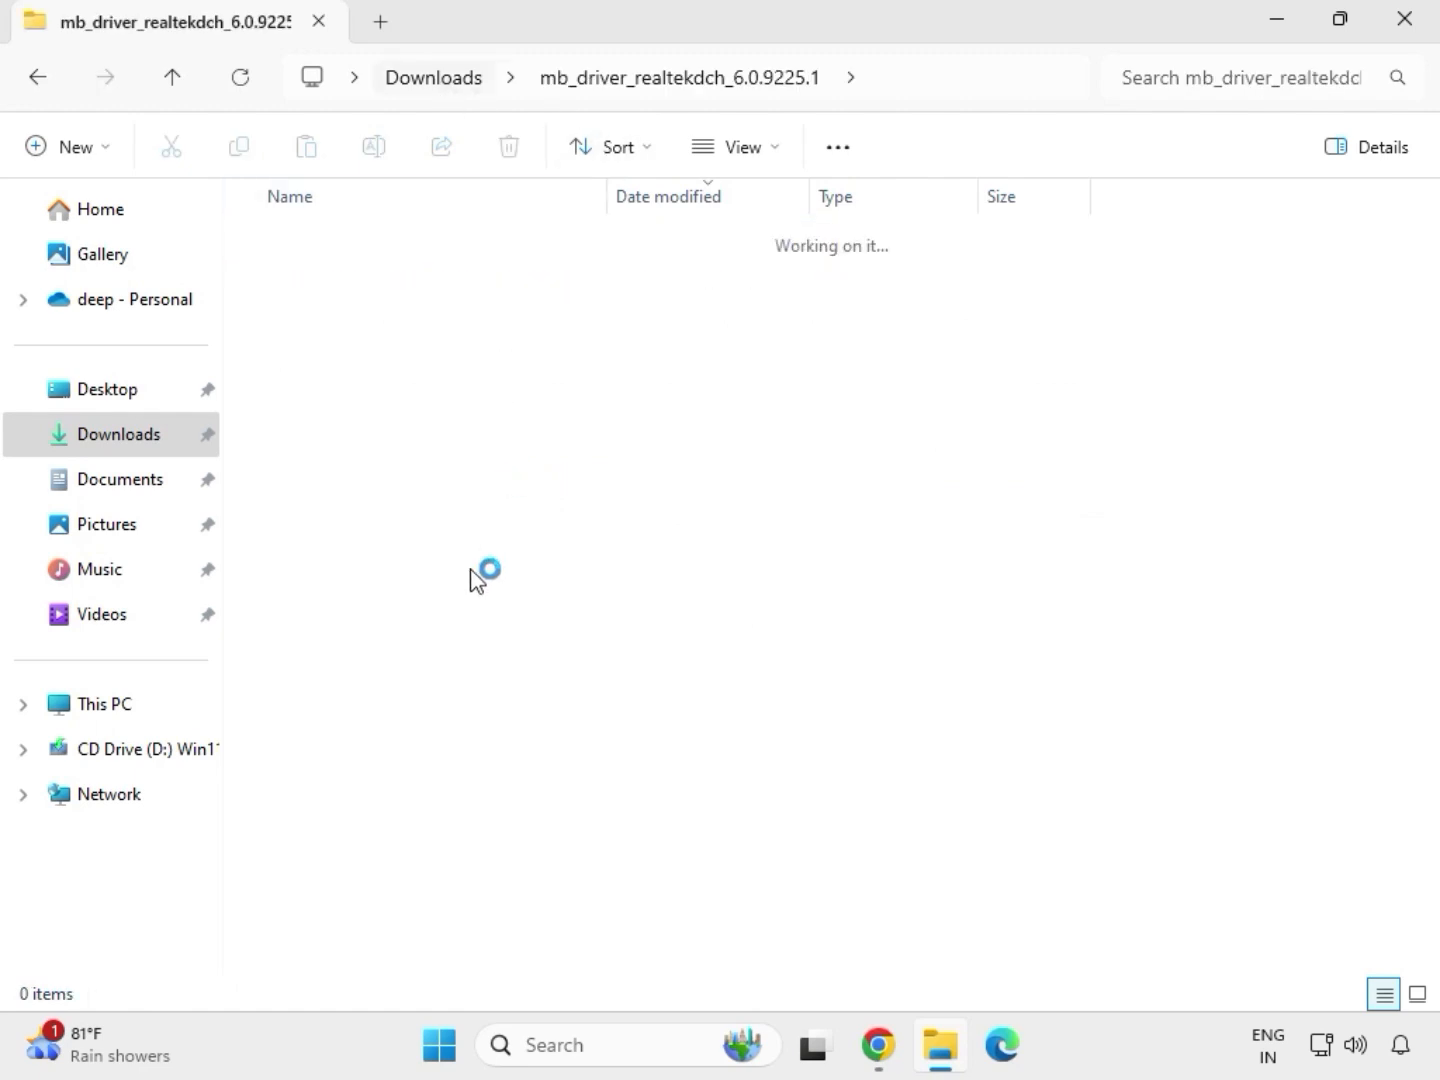
Run the mb_driver_611_graphicdch_30.0.101.1273 application from its extracted folder as administrator and allow it to make changes to the device.
click(416, 634)
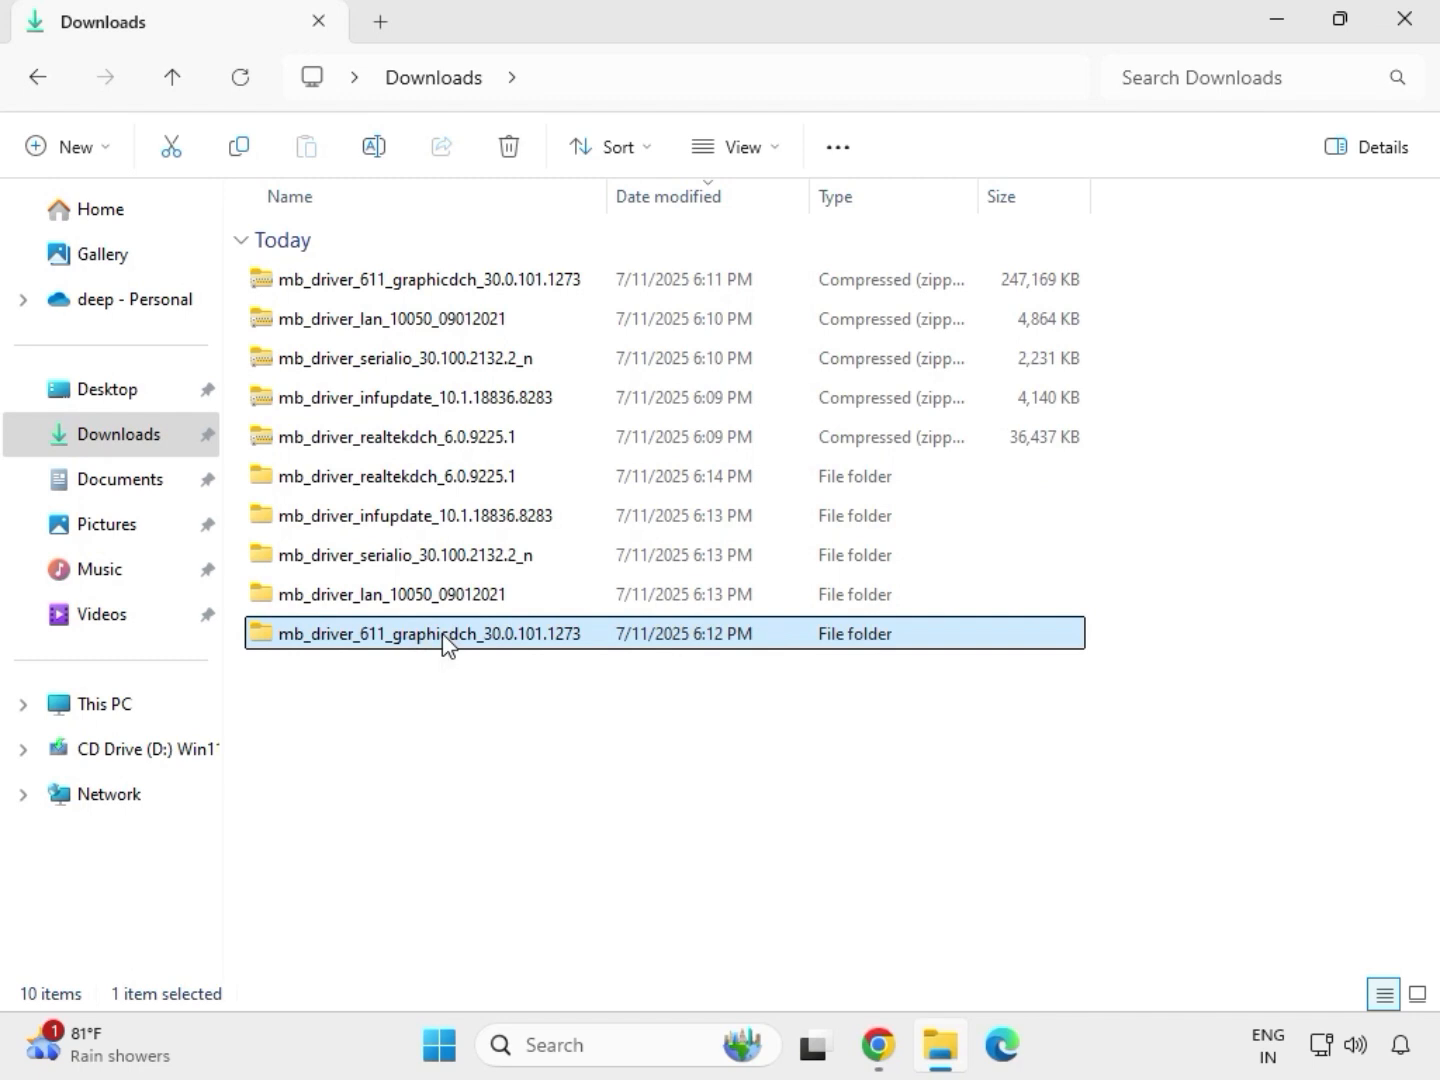
double_click(445, 641)
click(398, 286)
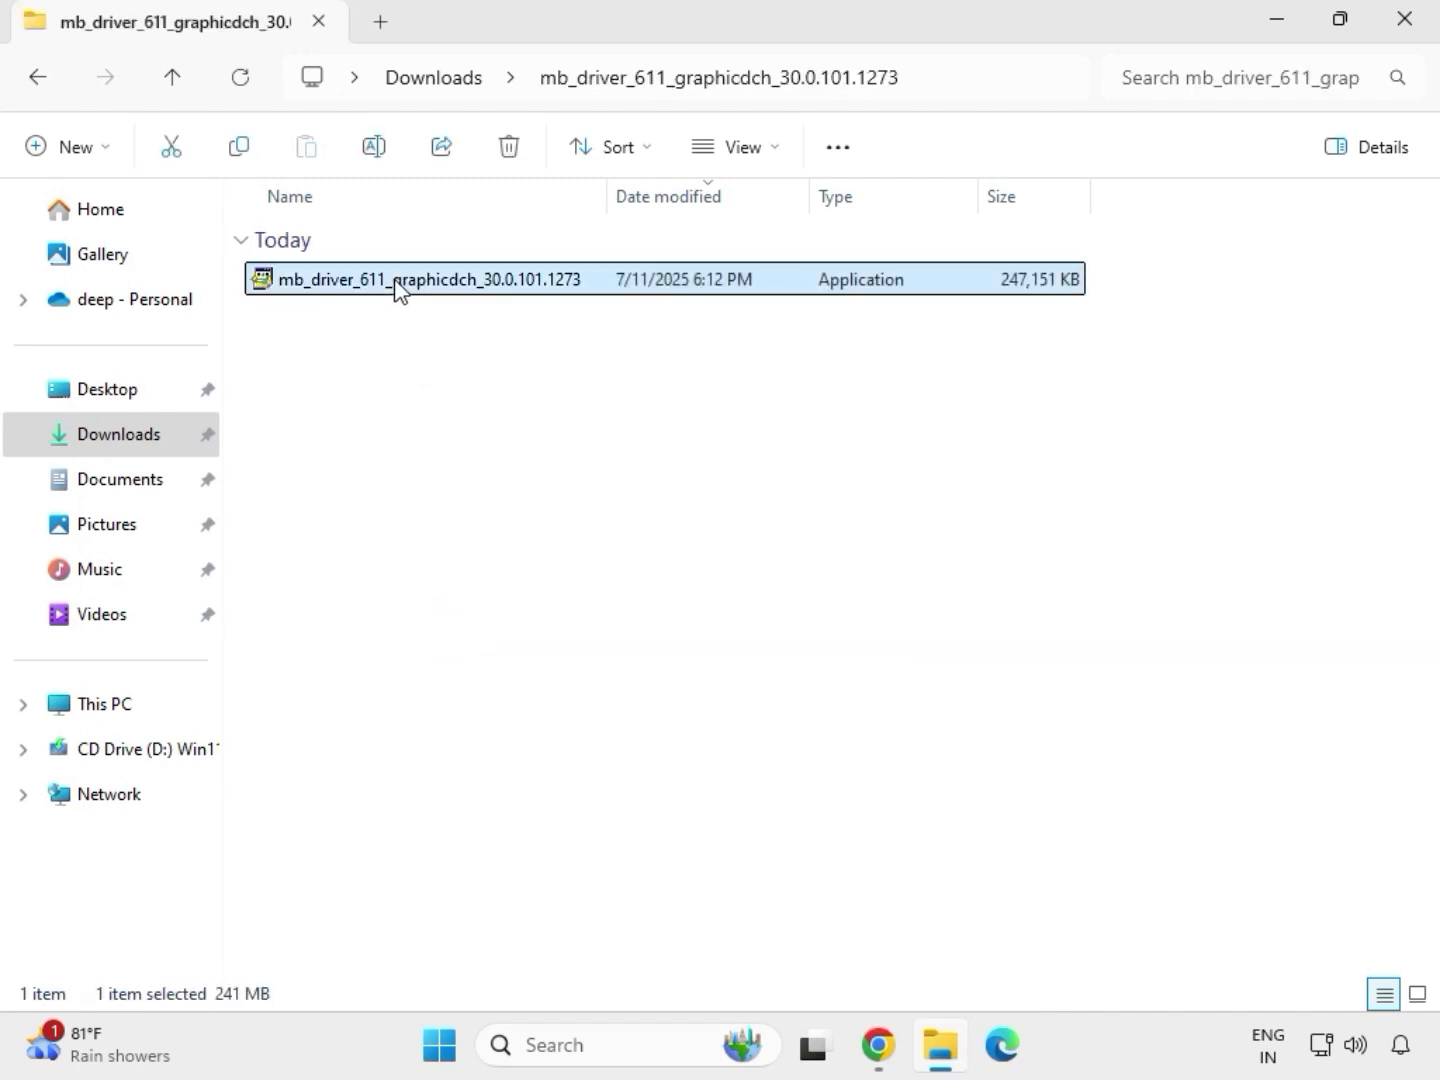
right_click(413, 315)
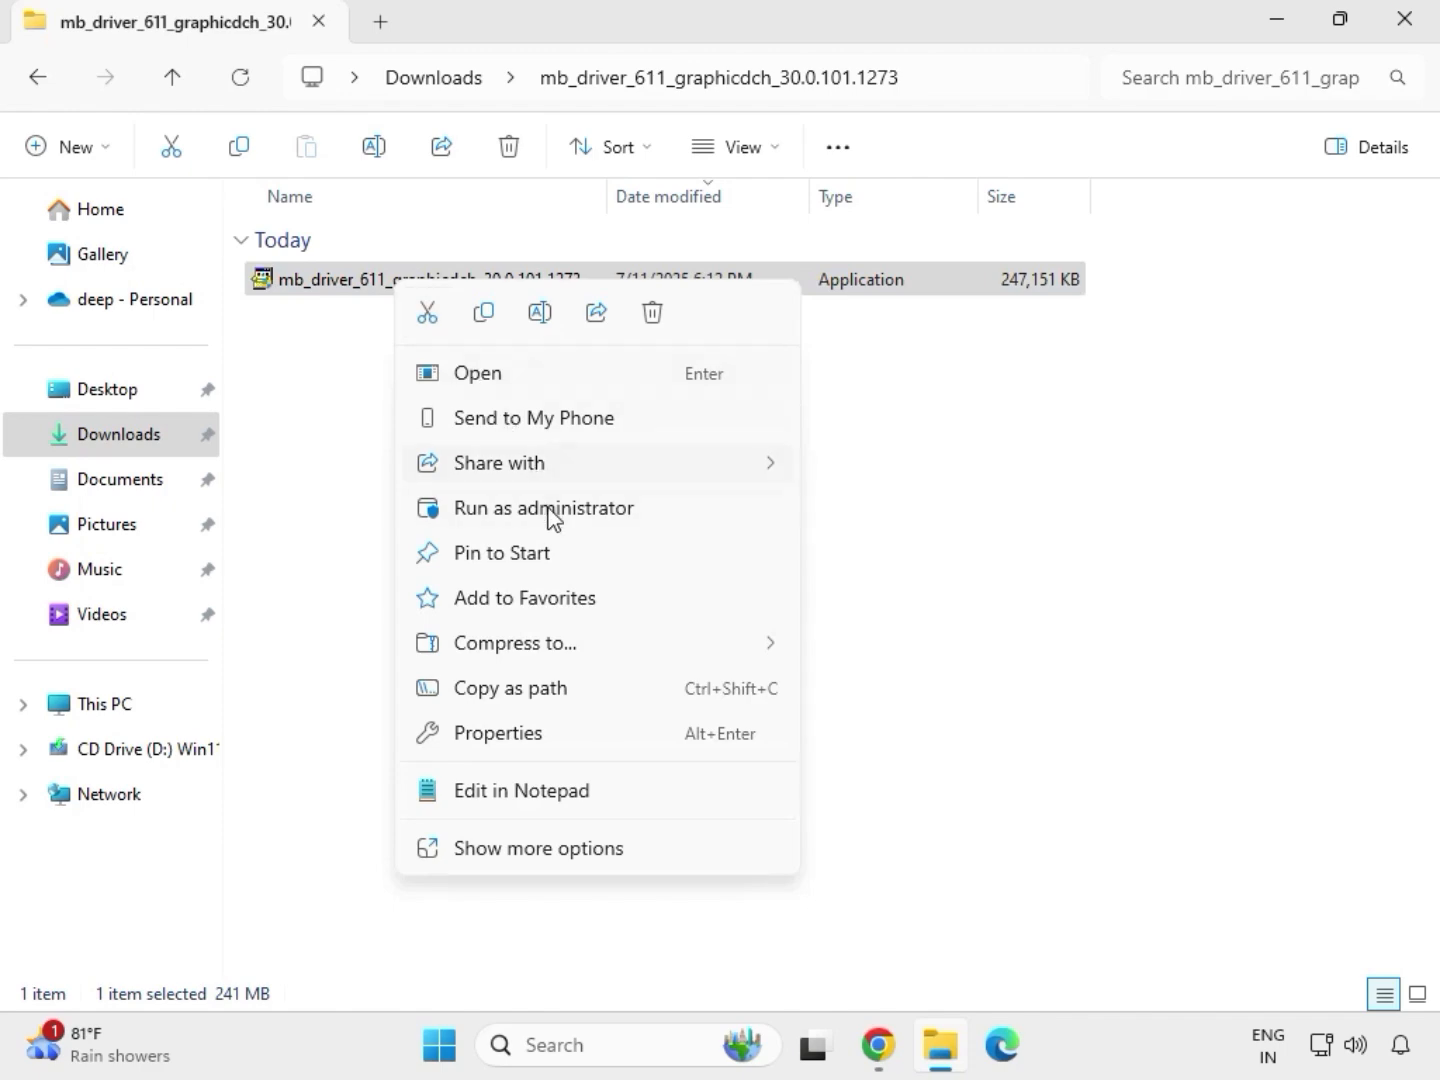
click(548, 507)
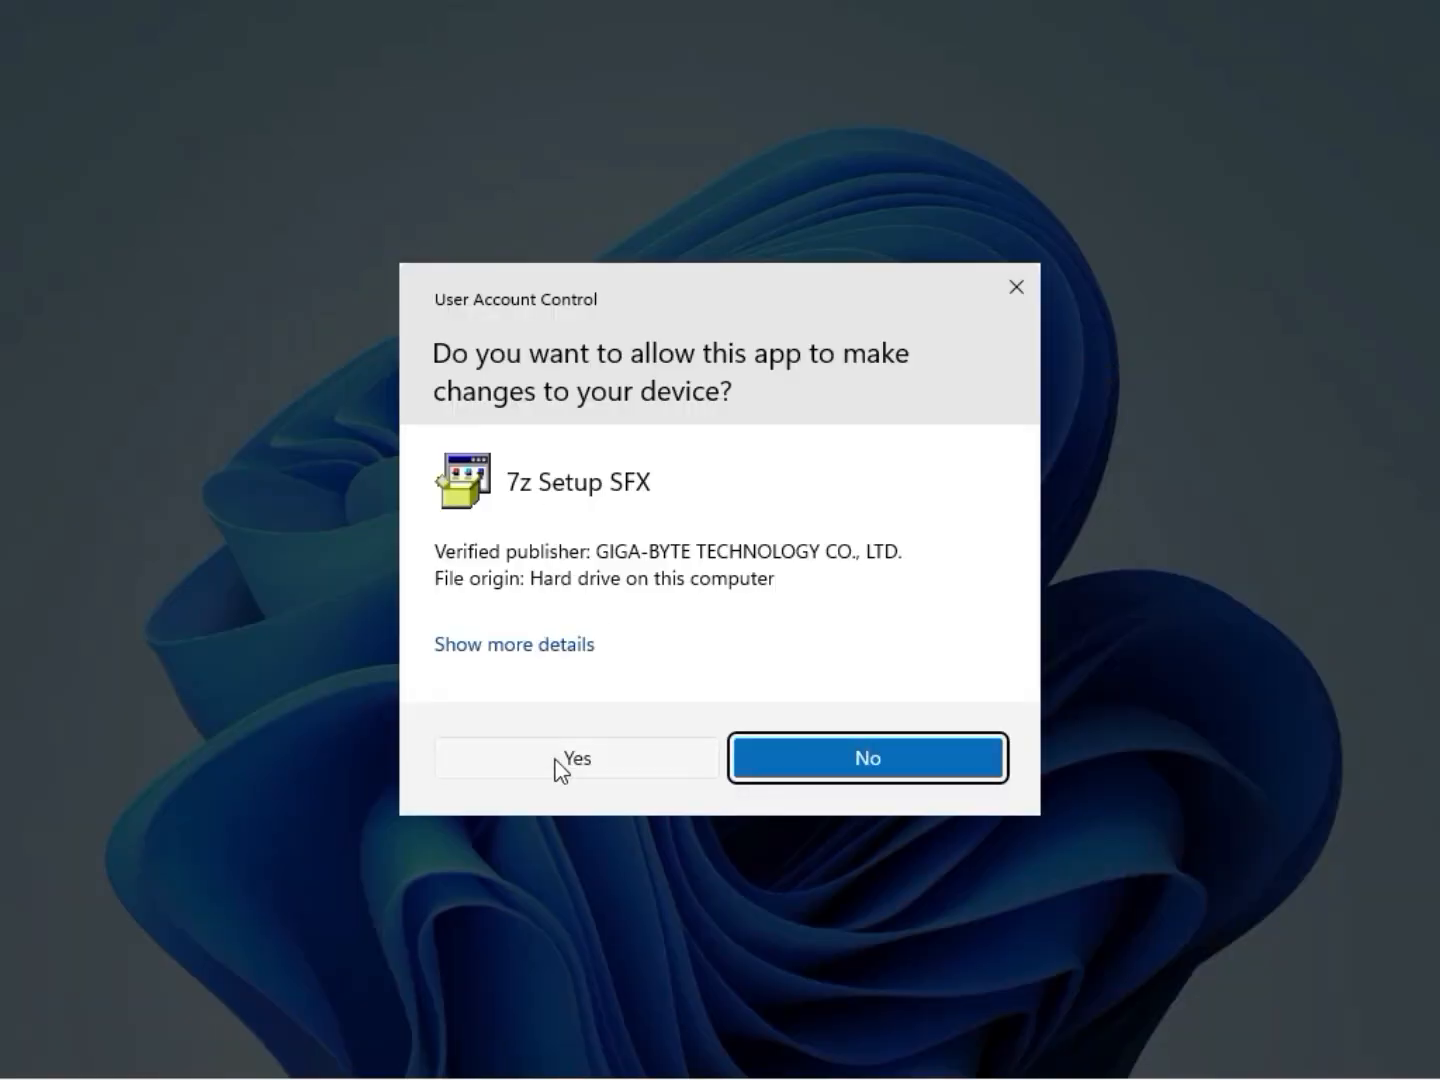
click(555, 761)
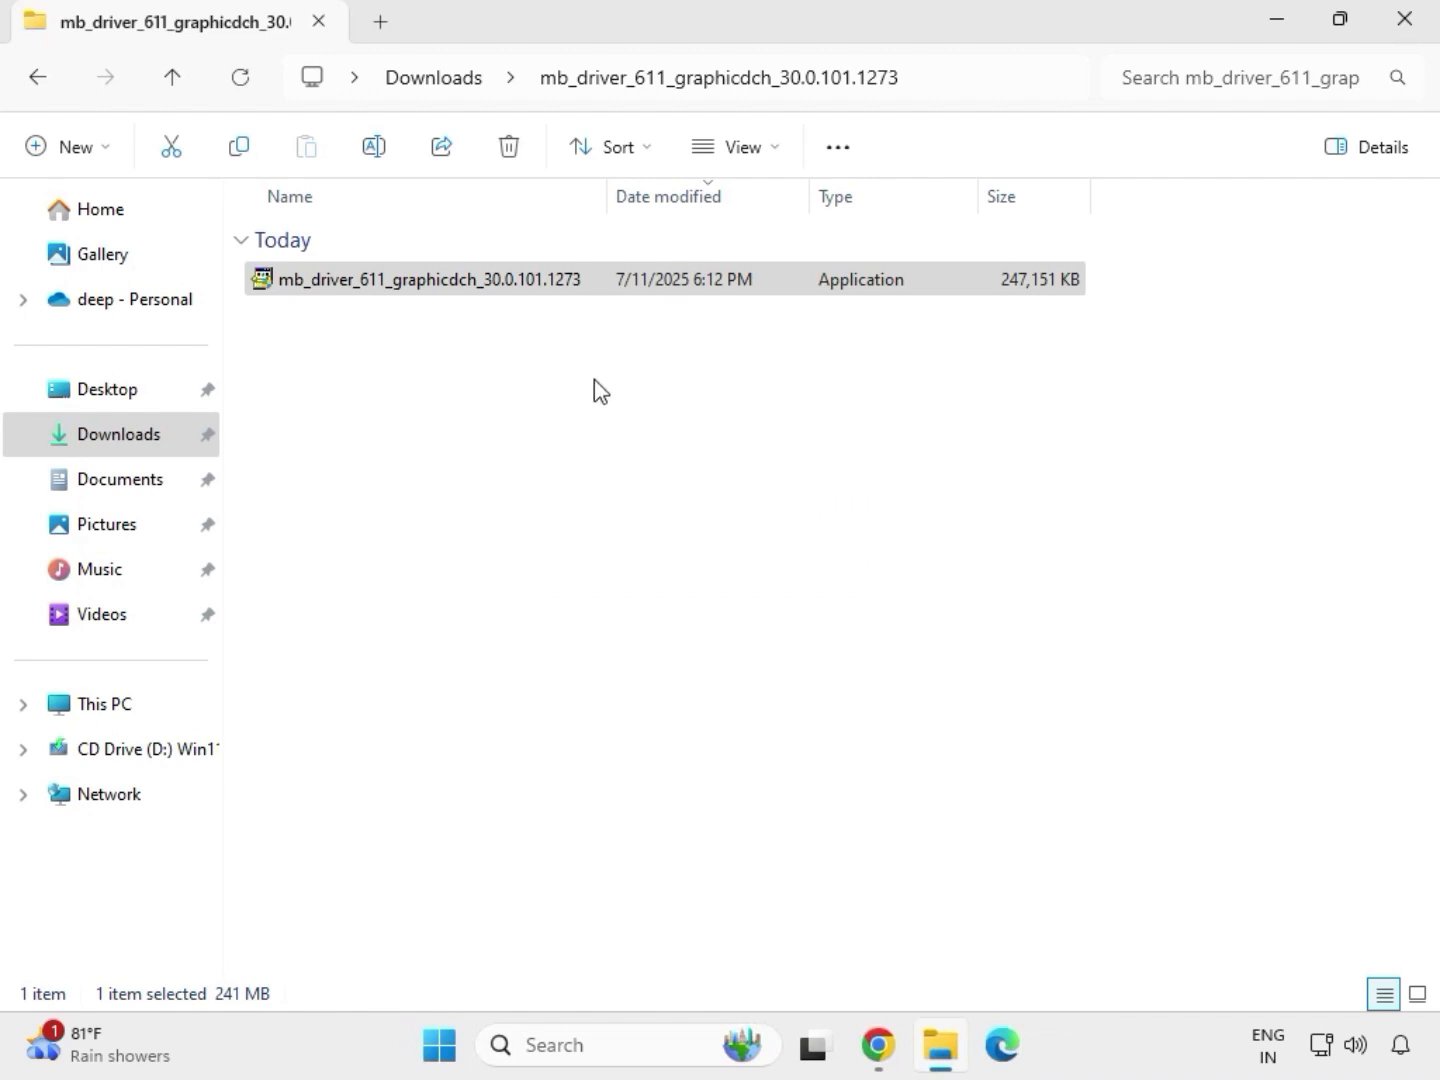
Return to Downloads and open the 9225.1_UAD_Win10_Win11_2021_0824_123850_WHQL_1458 folder inside the extracted mb_driver_realtekdch_6.0.9225.1 folder.
click(450, 80)
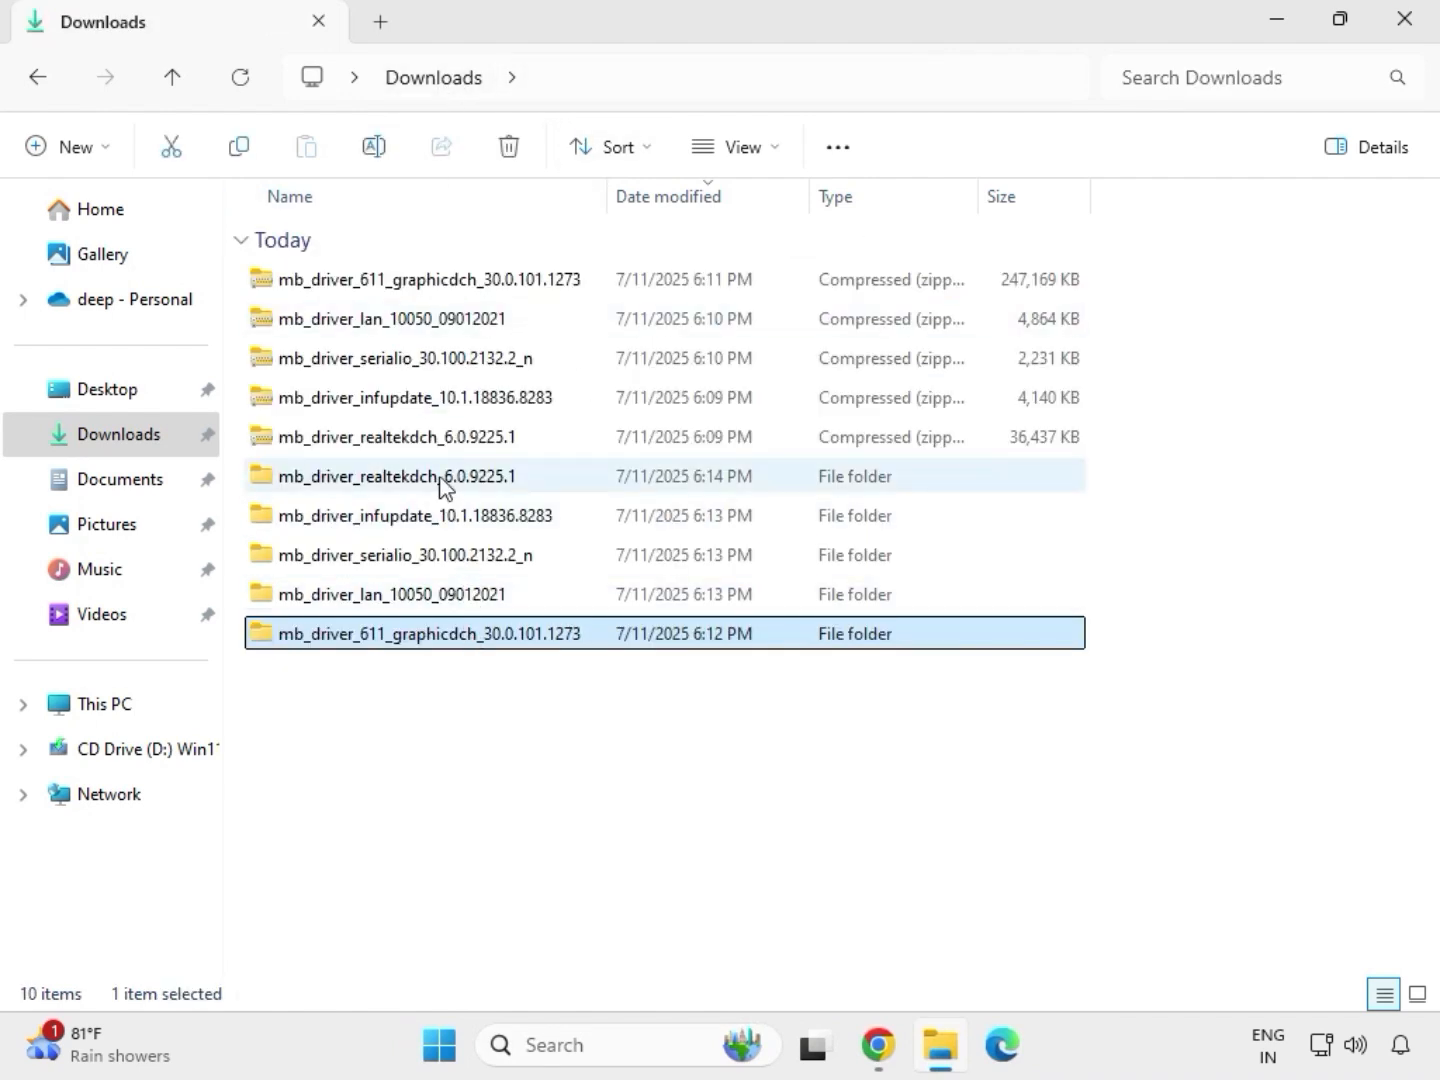
double_click(440, 480)
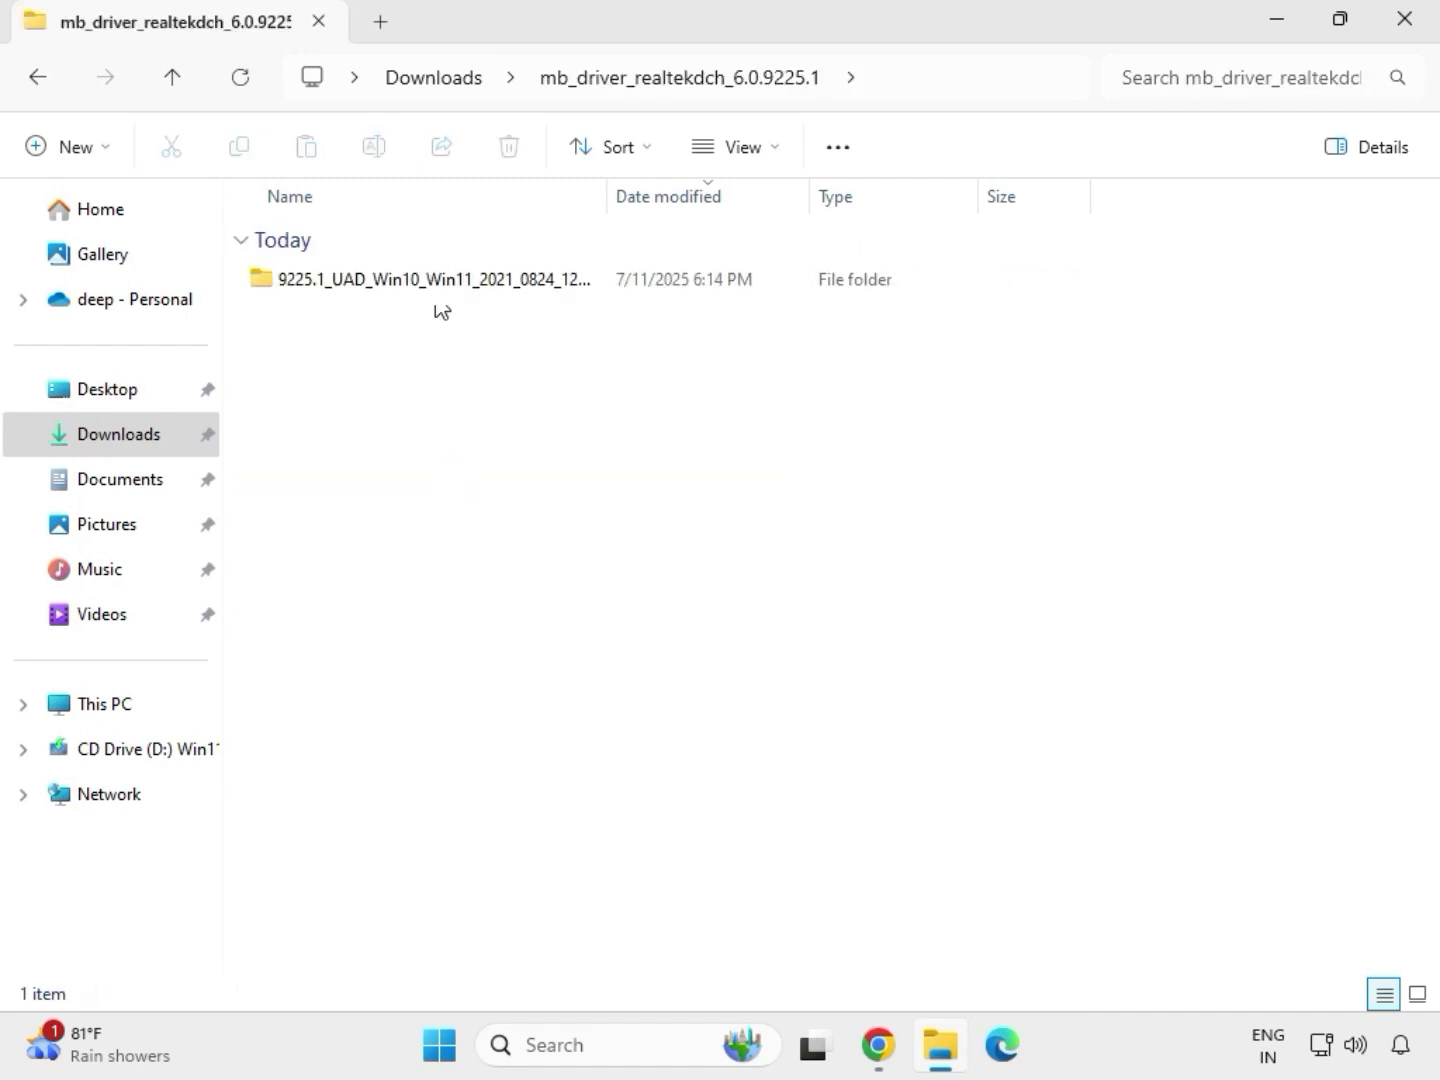
double_click(421, 279)
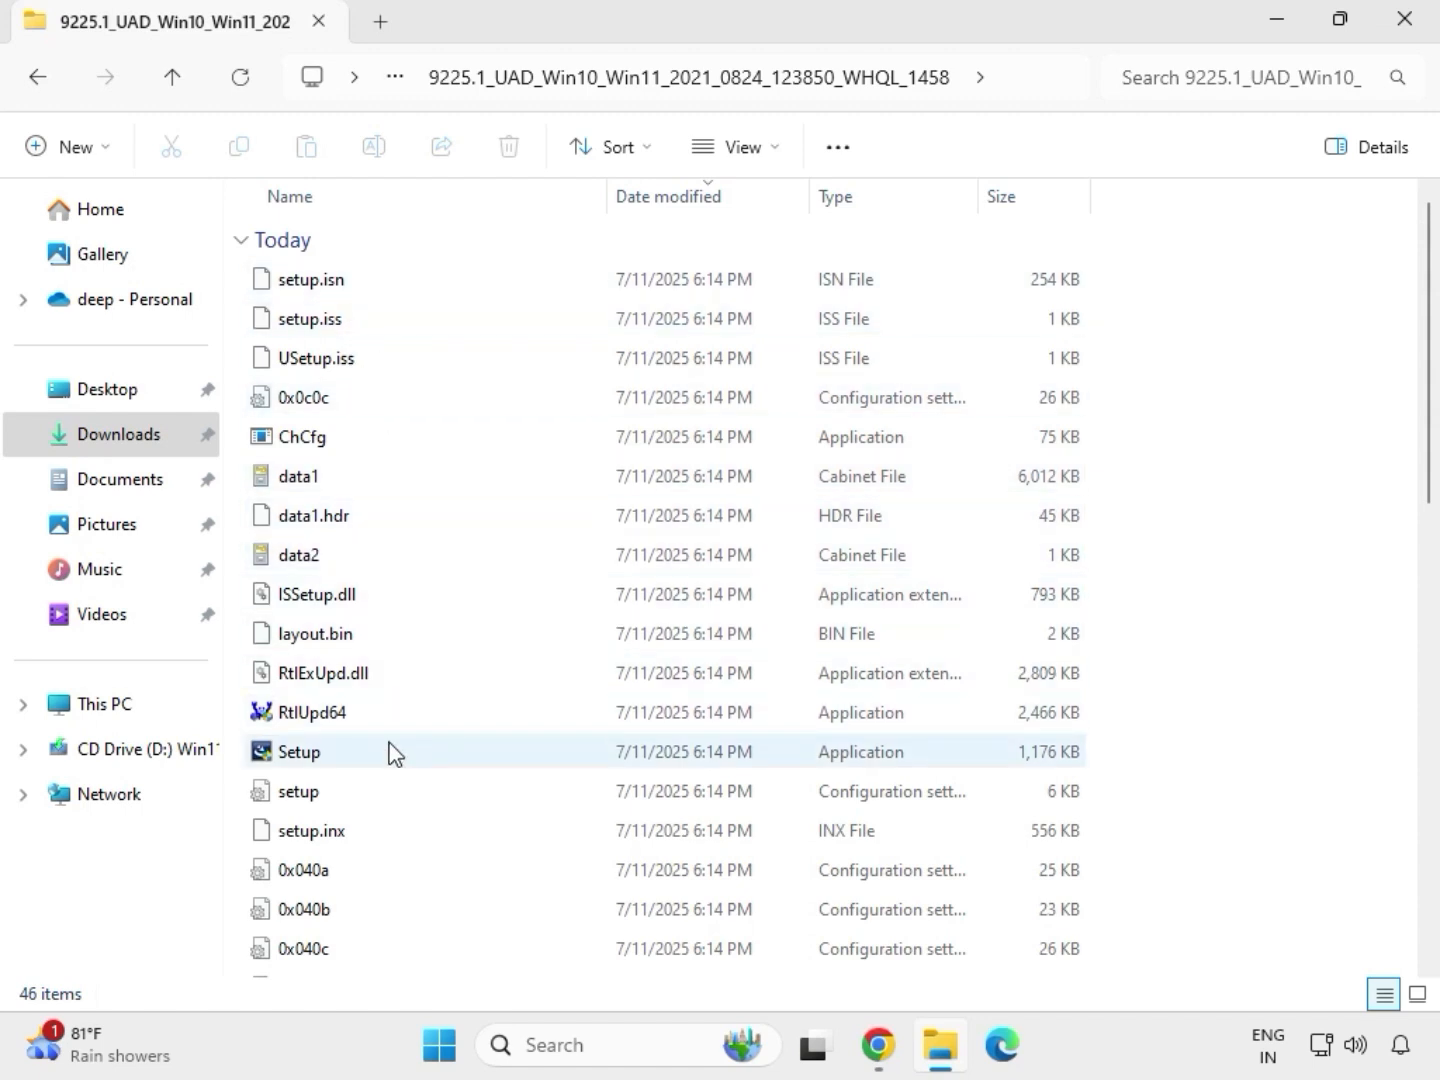
Run the Realtek Setup application as administrator and complete the Realtek Audio Driver installation without restarting the computer.
click(315, 761)
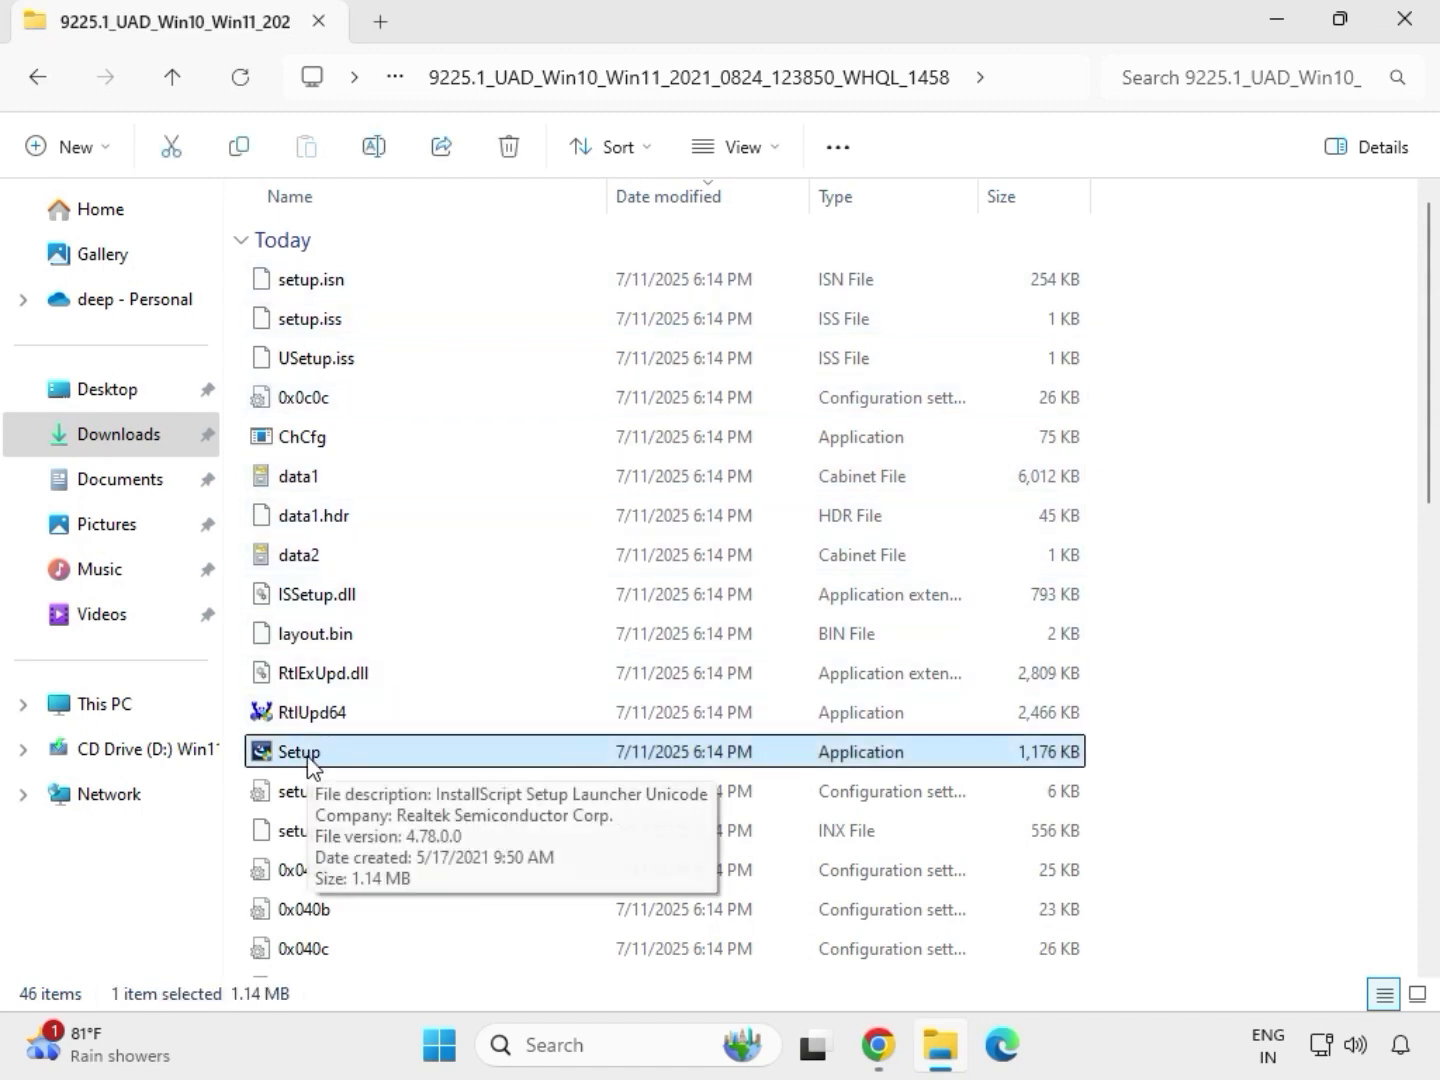
right_click(329, 764)
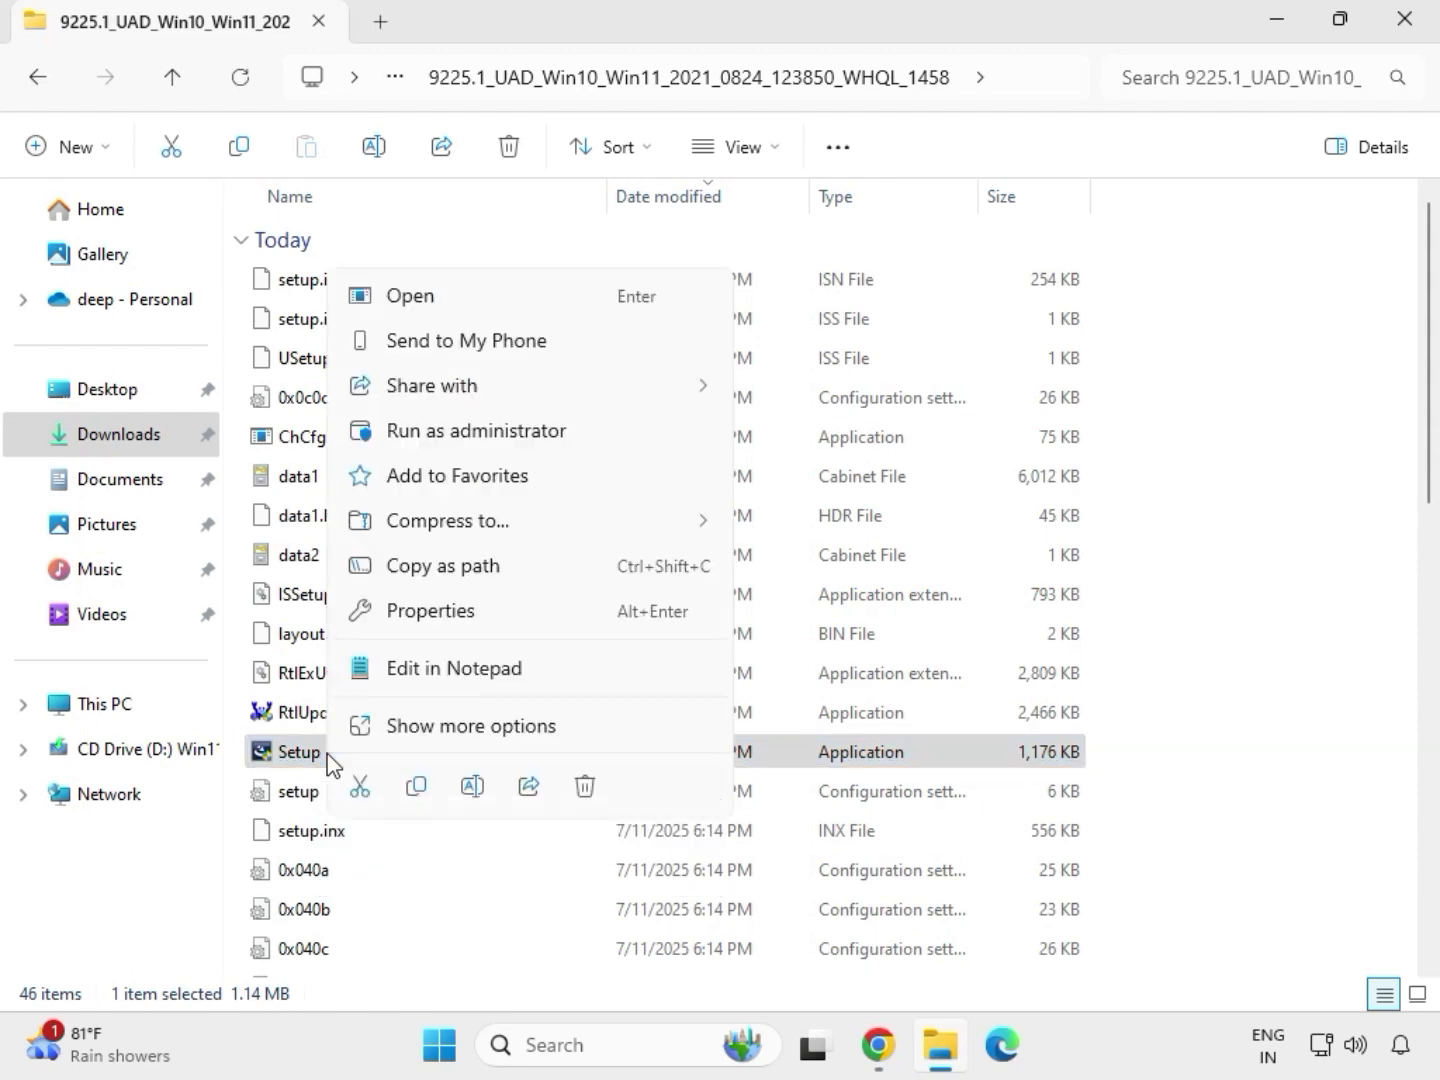
click(445, 440)
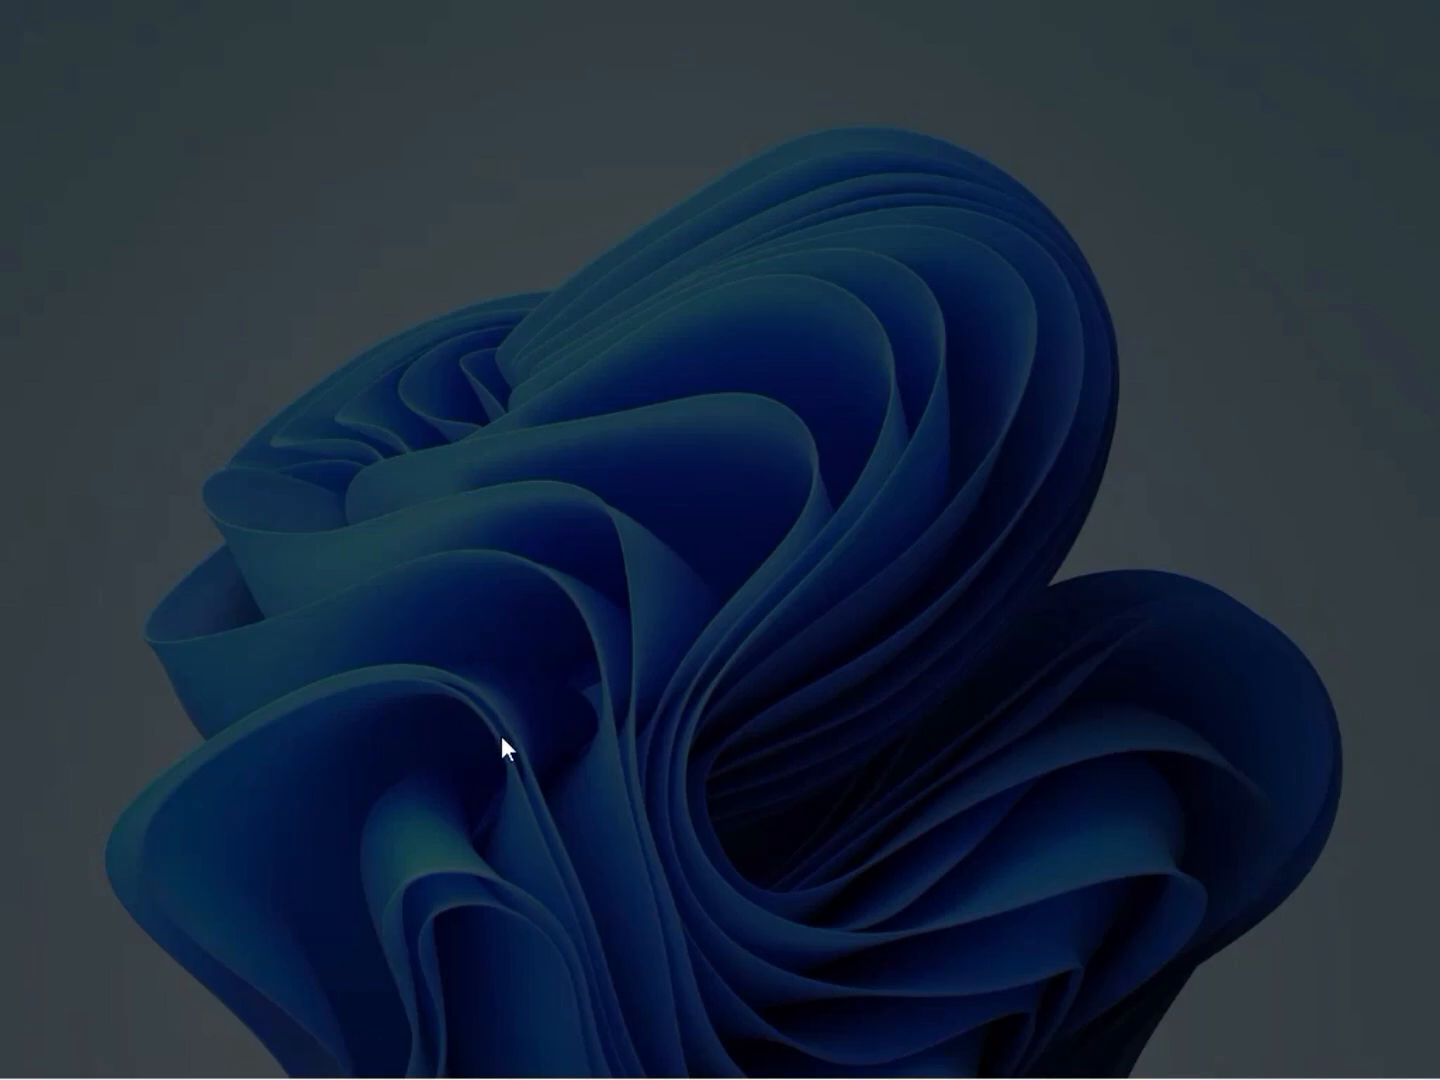
click(509, 752)
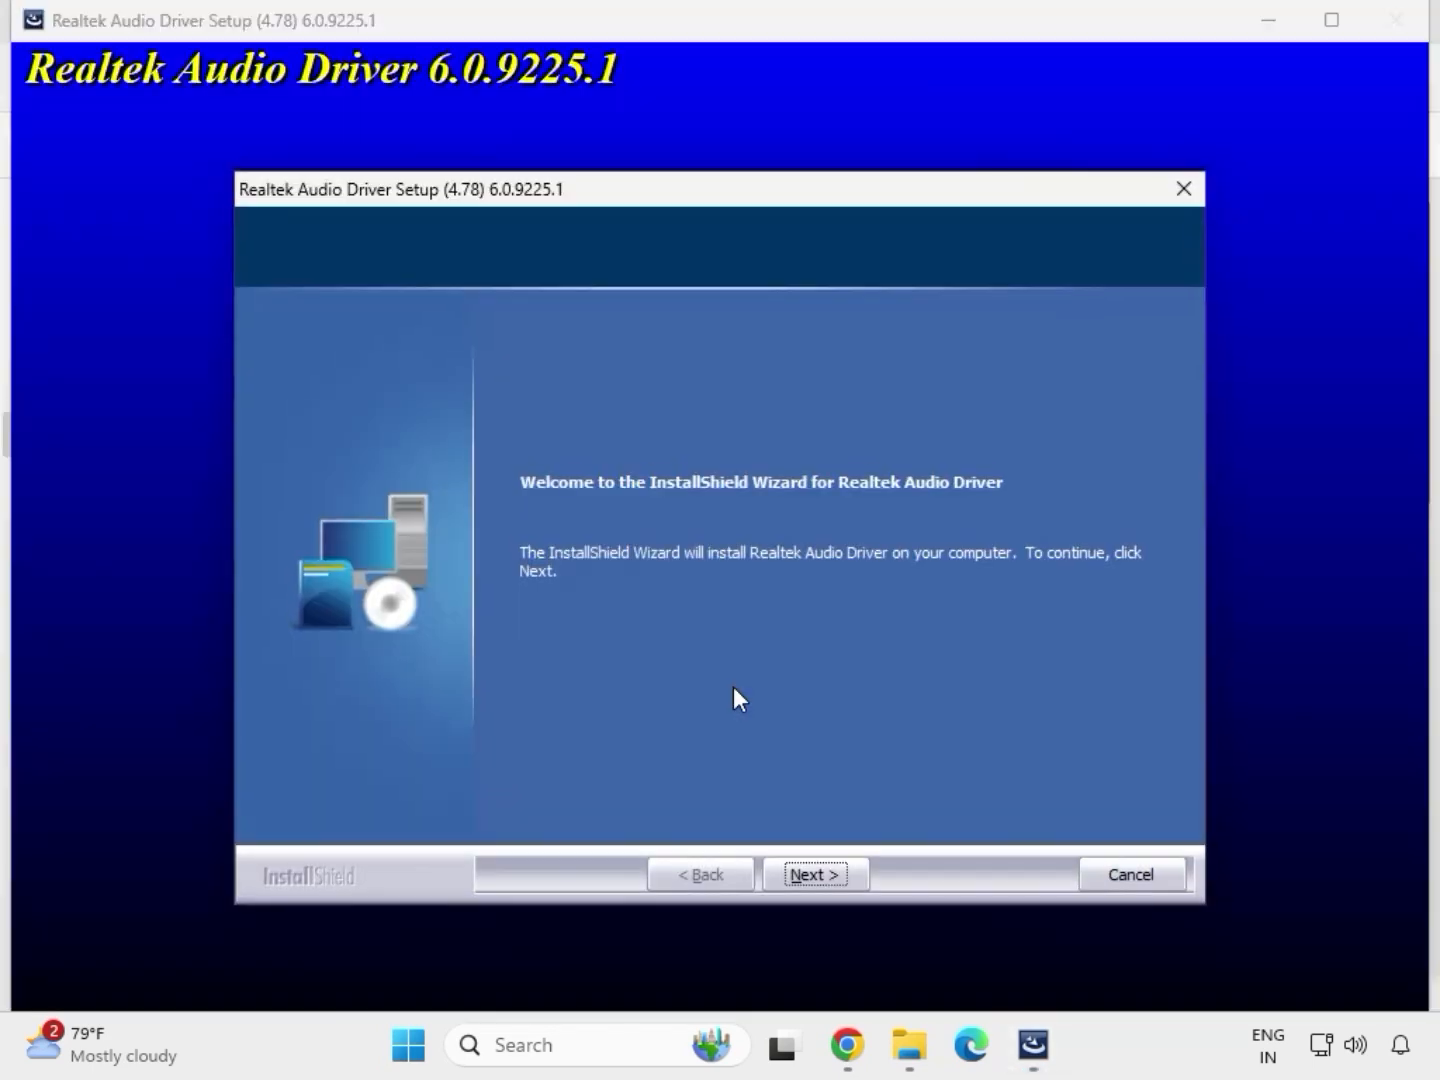
click(815, 870)
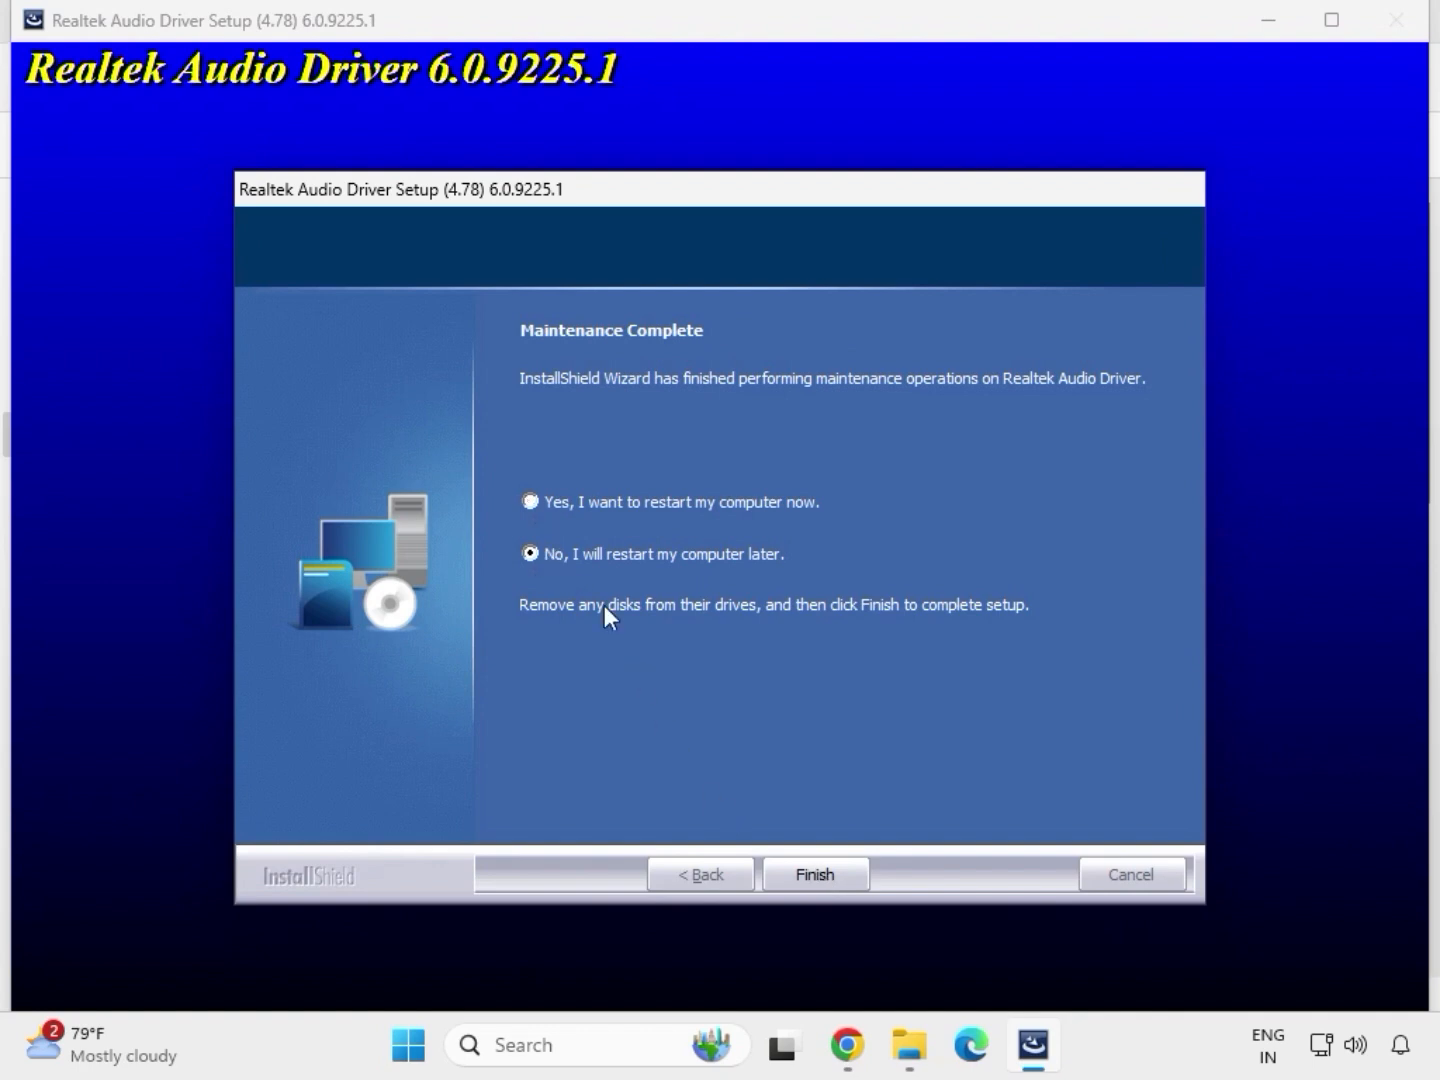
click(811, 874)
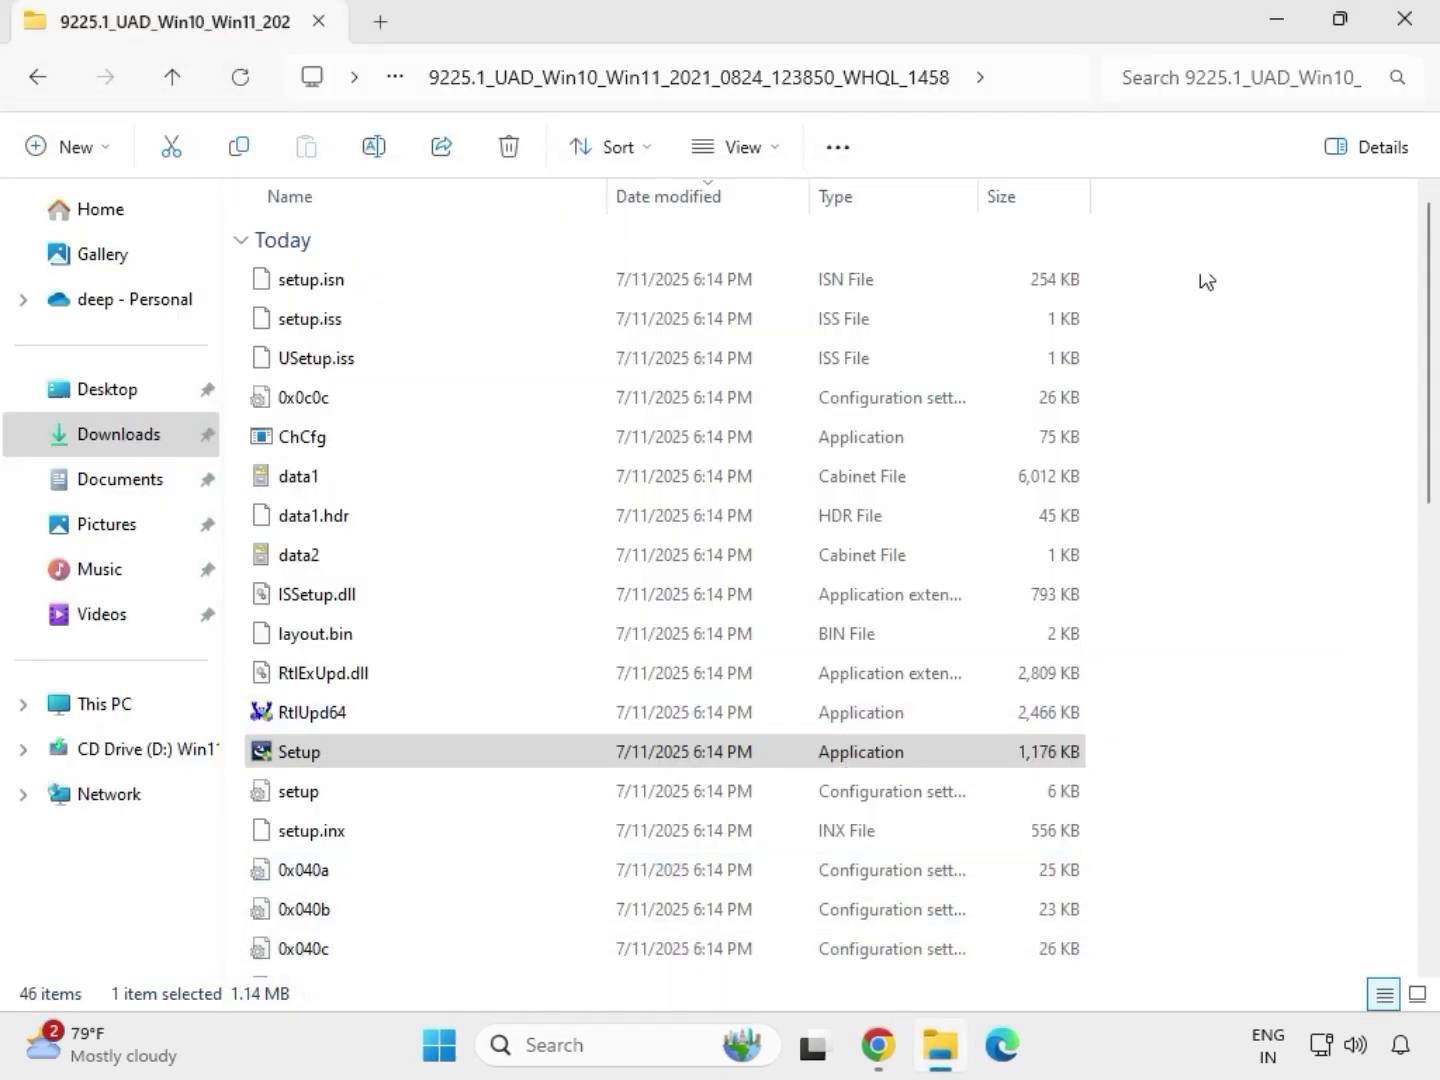